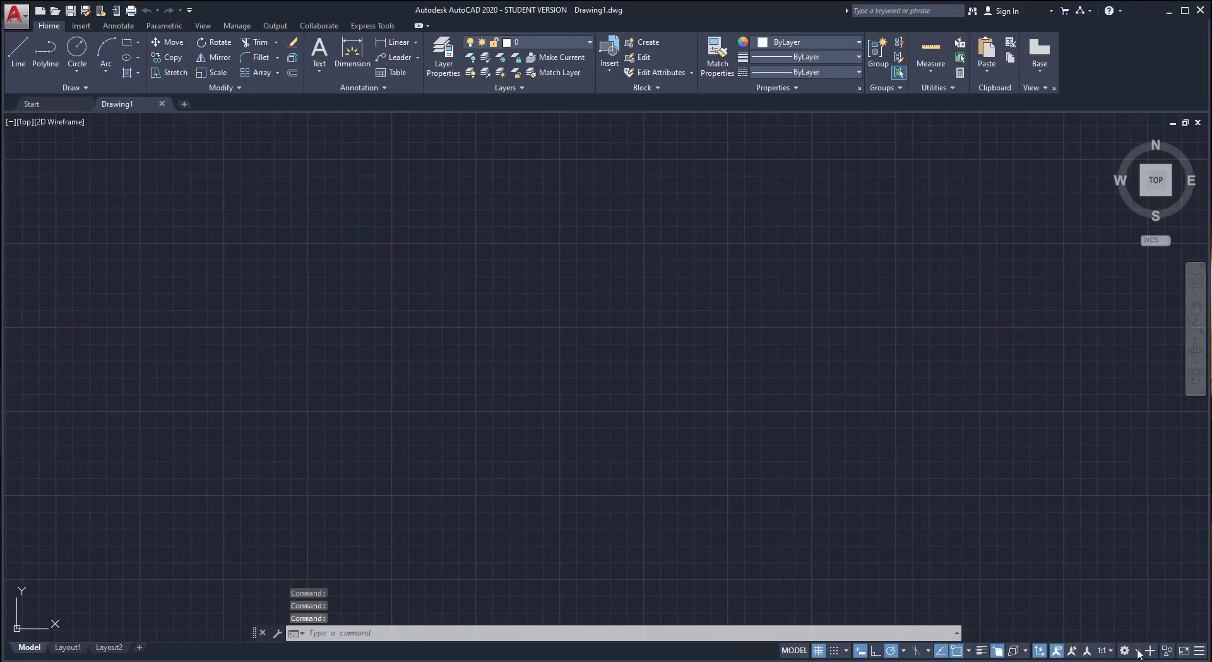
Open the workspace list from the status bar gear
click(1138, 650)
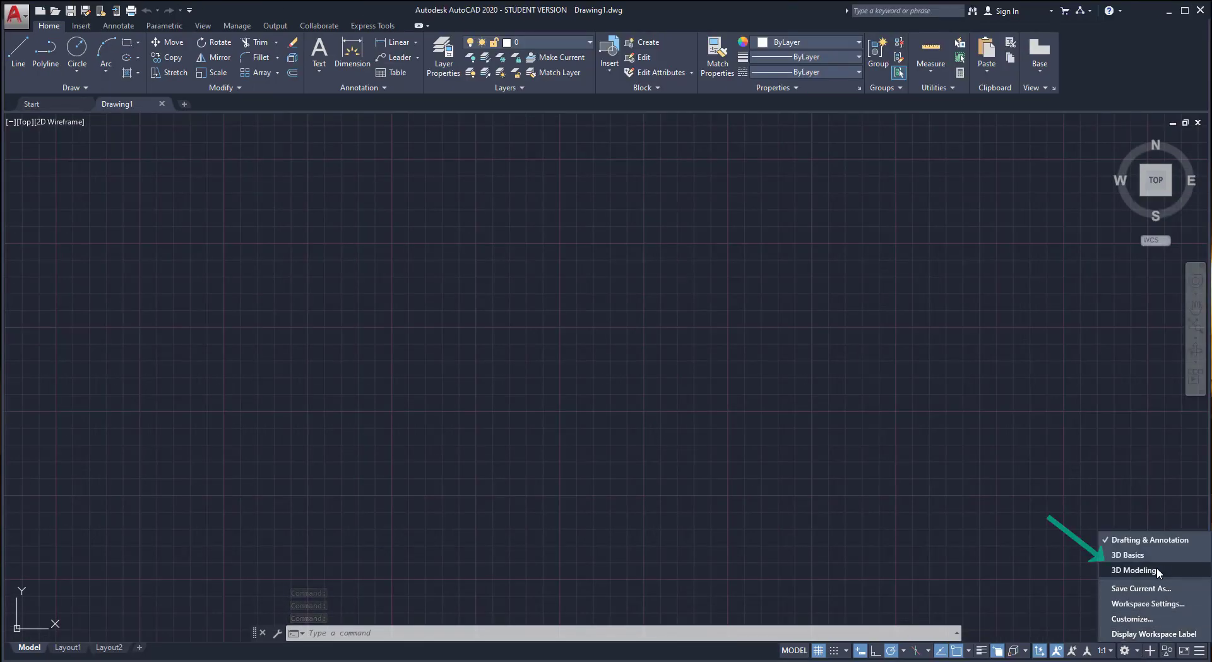
Switch to 3D Modeling, then view the model from SE, NE and finally NW Isometric
click(1134, 569)
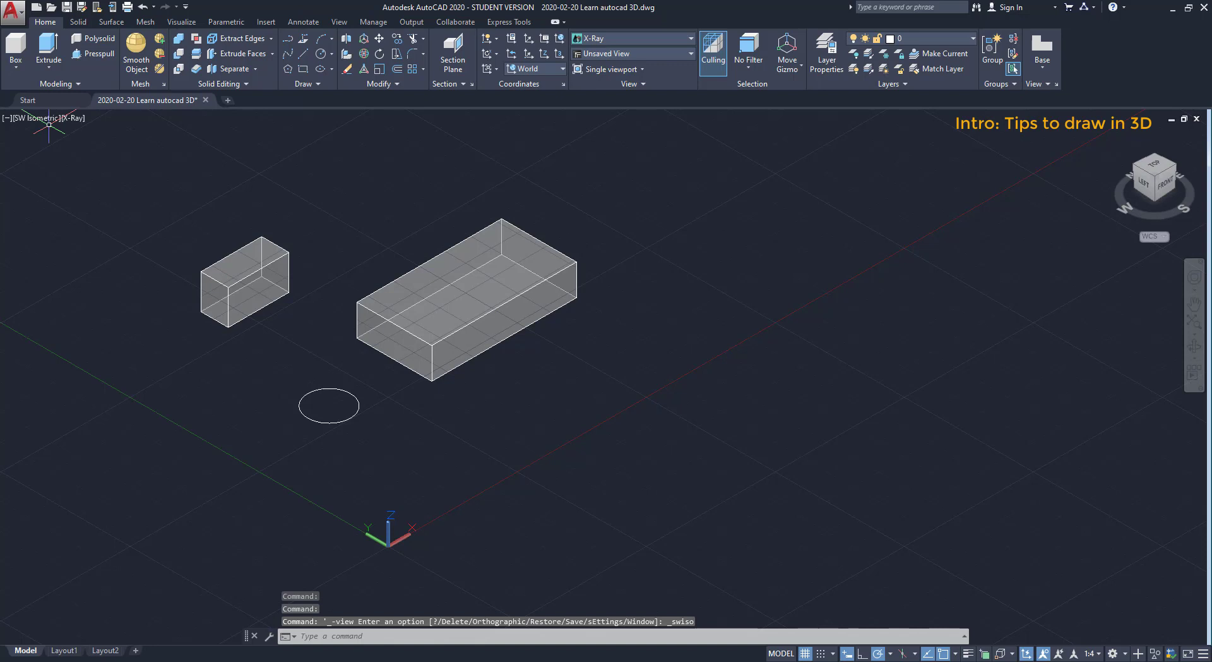
click(38, 118)
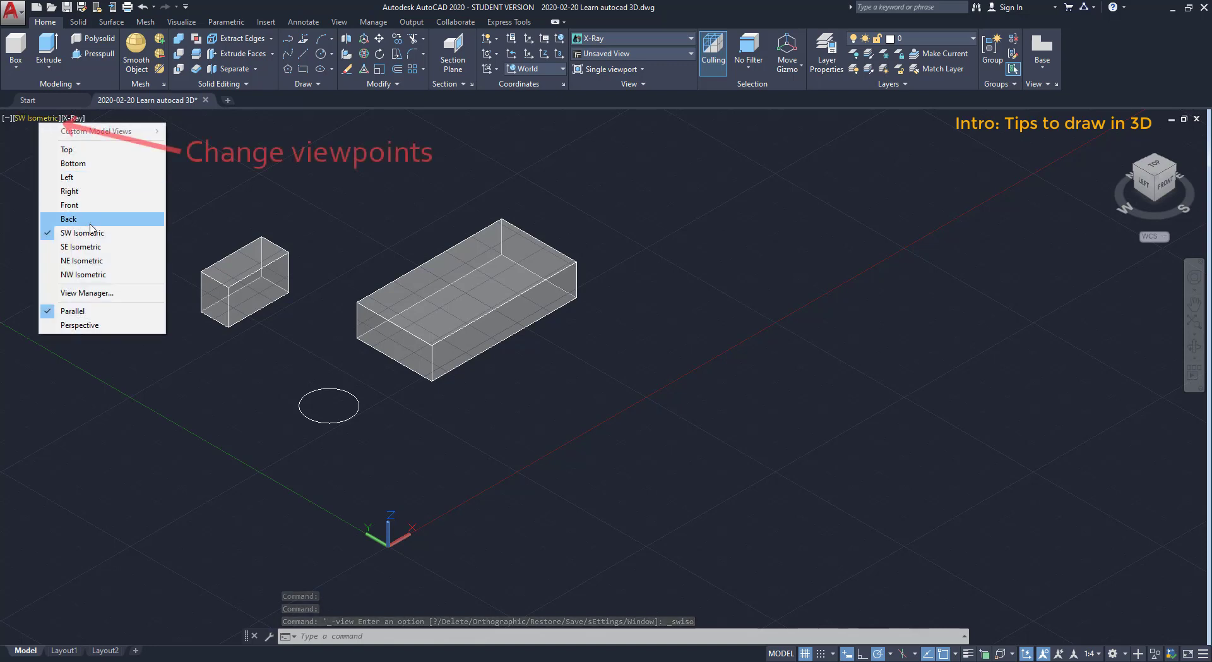
click(78, 248)
click(33, 118)
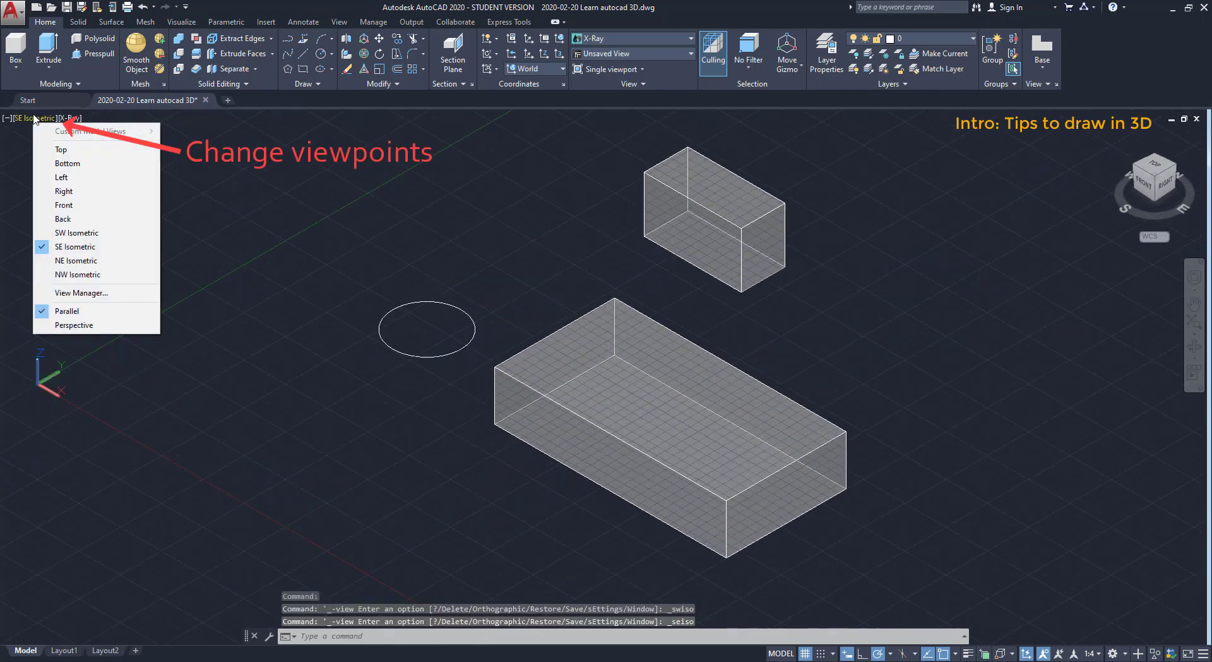
click(88, 261)
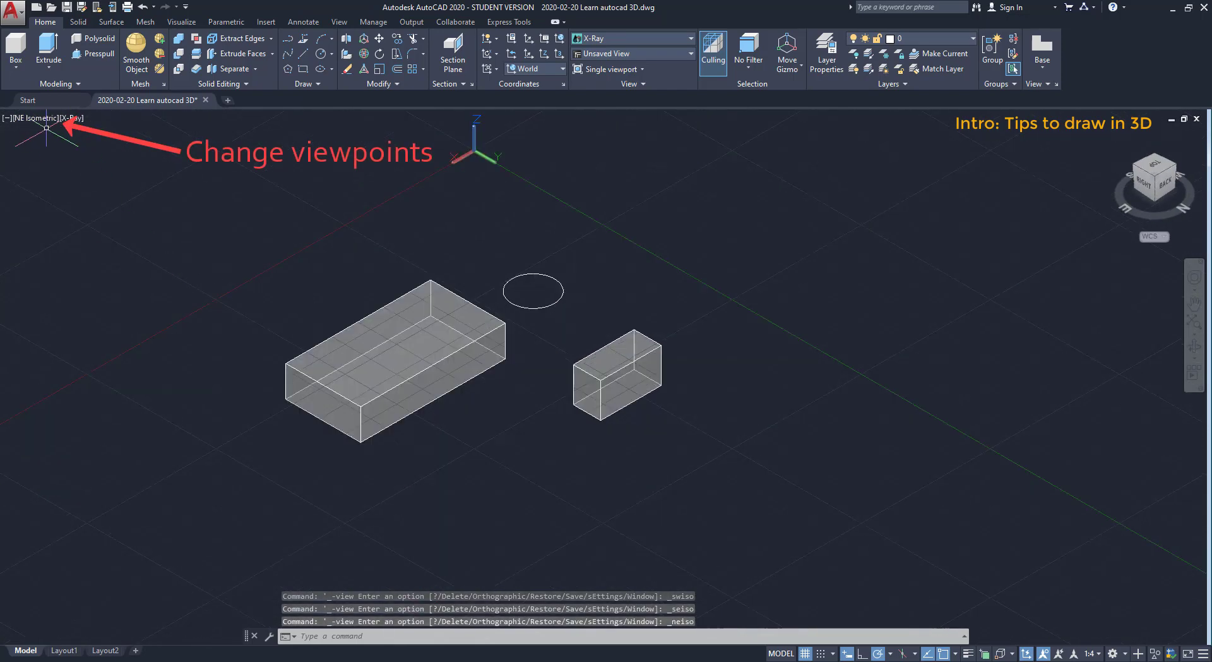
click(41, 118)
click(112, 274)
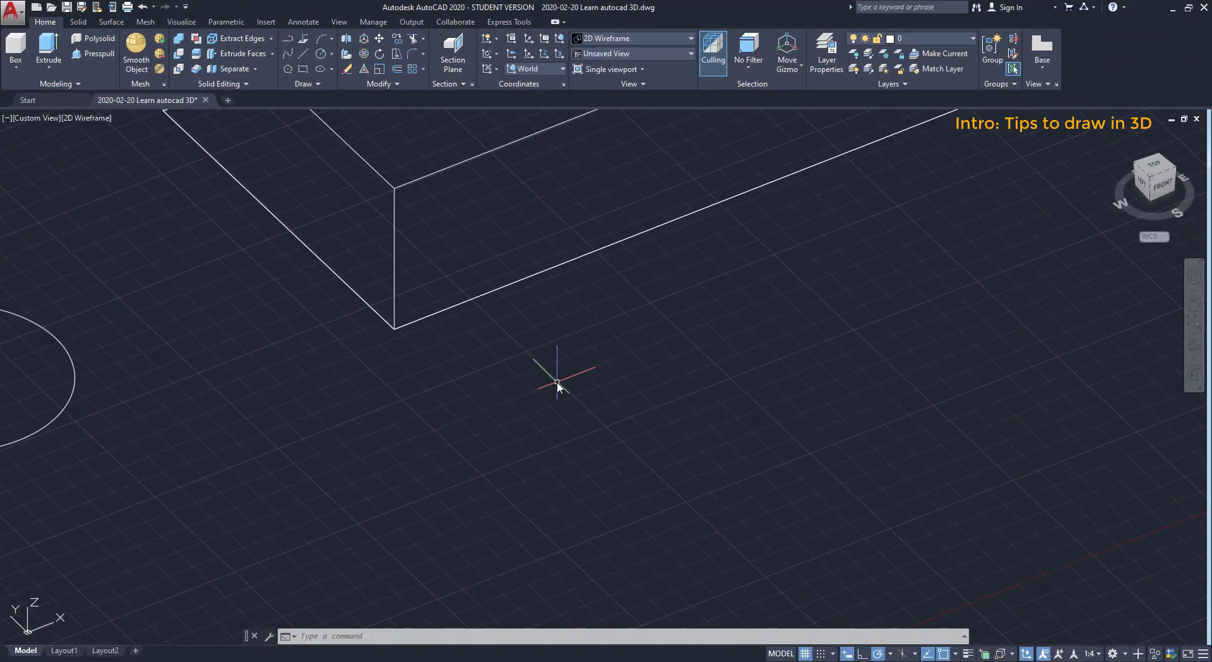
Draw three connected lines through four grid points in front of the large box
text(l)
key(Return)
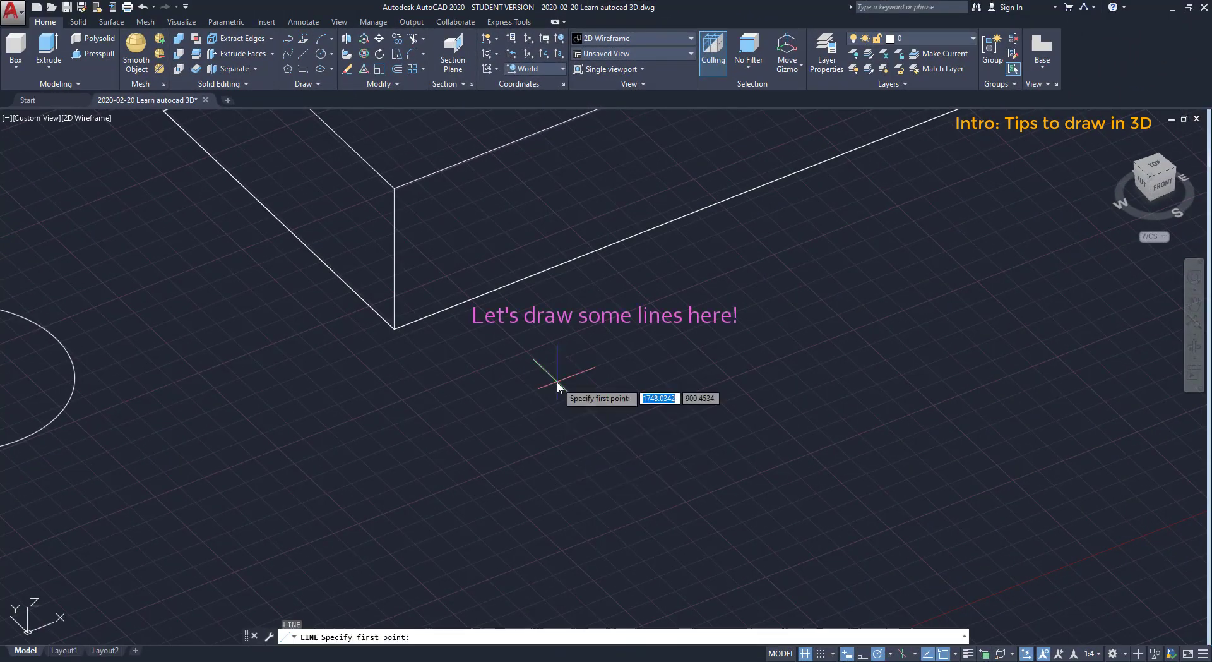
click(557, 382)
click(810, 365)
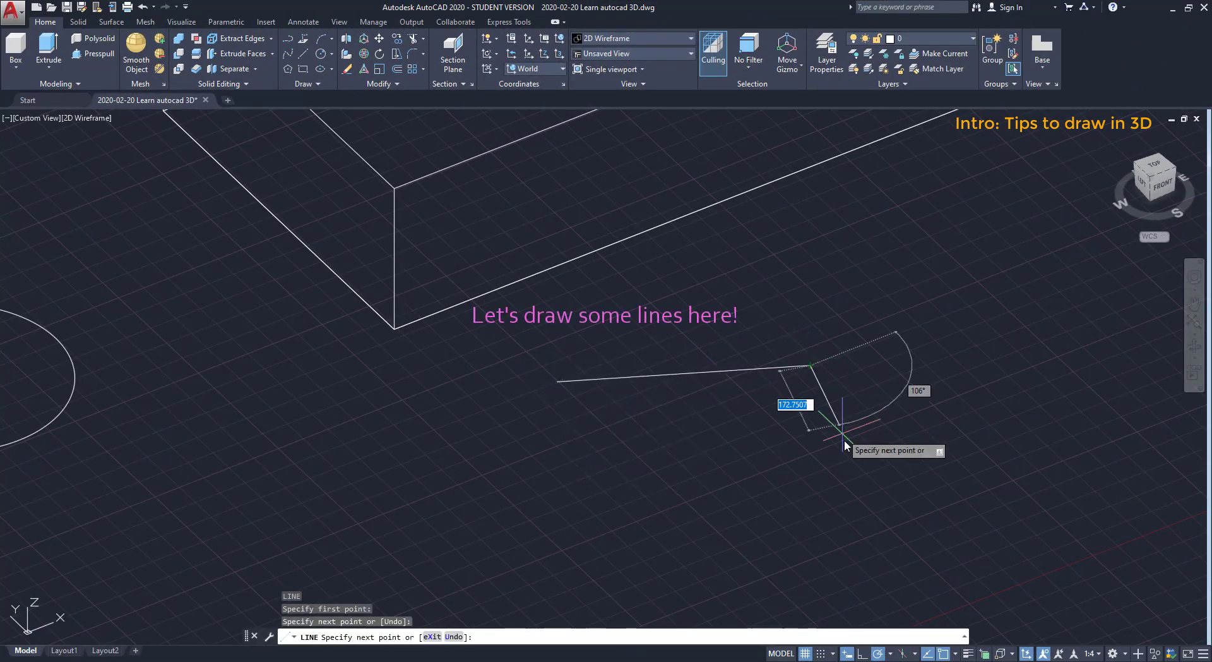
click(785, 554)
click(501, 547)
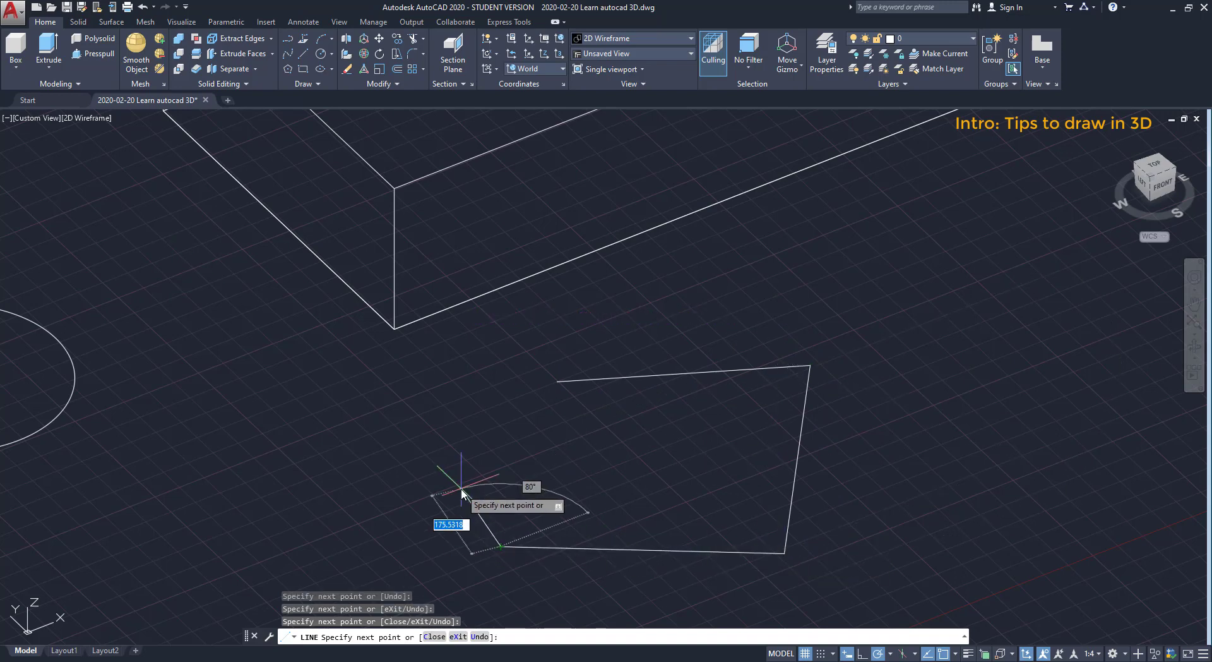
key(Escape)
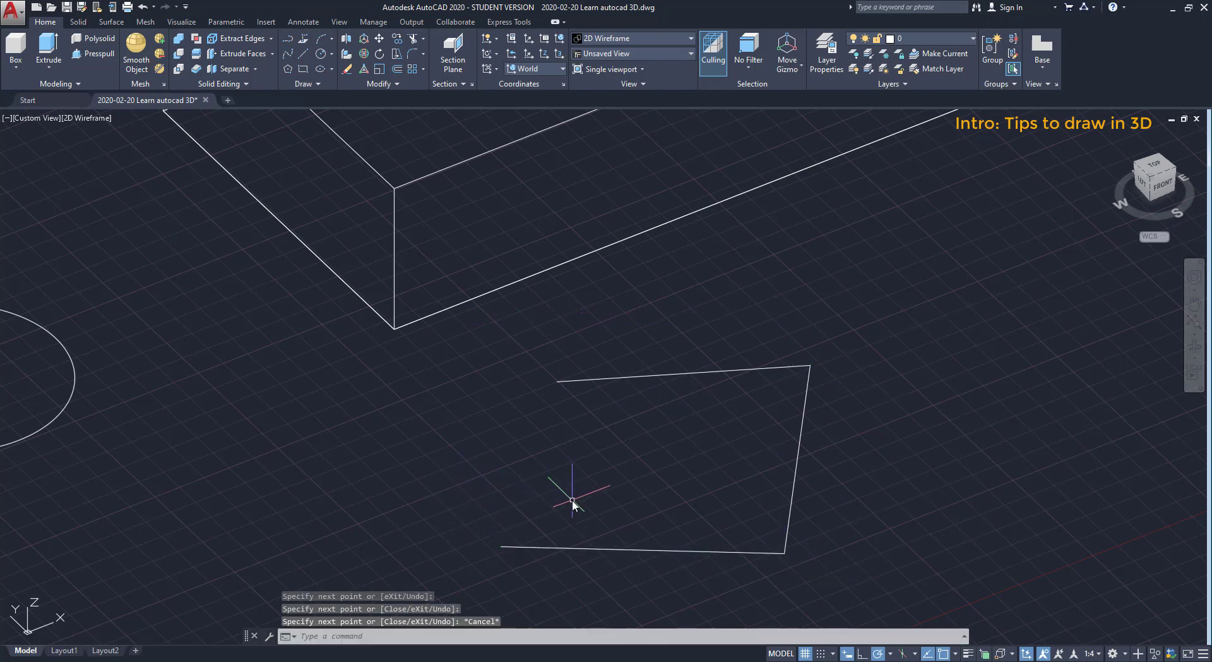
Orbit the view, turn on Dynamic Input, and draw a line straight up along Z
mouse_move(569, 490)
shift+middle_down()
mouse_move(611, 478)
mouse_move(606, 489)
mouse_move(517, 484)
mouse_move(488, 461)
mouse_move(586, 496)
shift+middle_up()
key(F12)
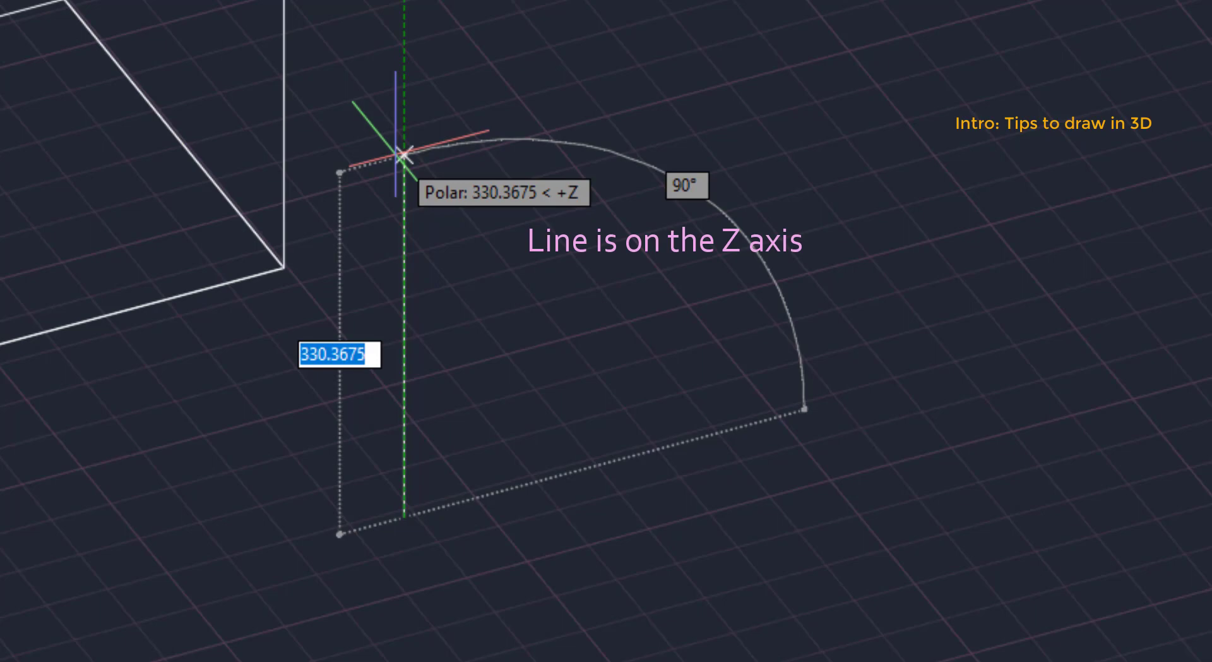
click(404, 153)
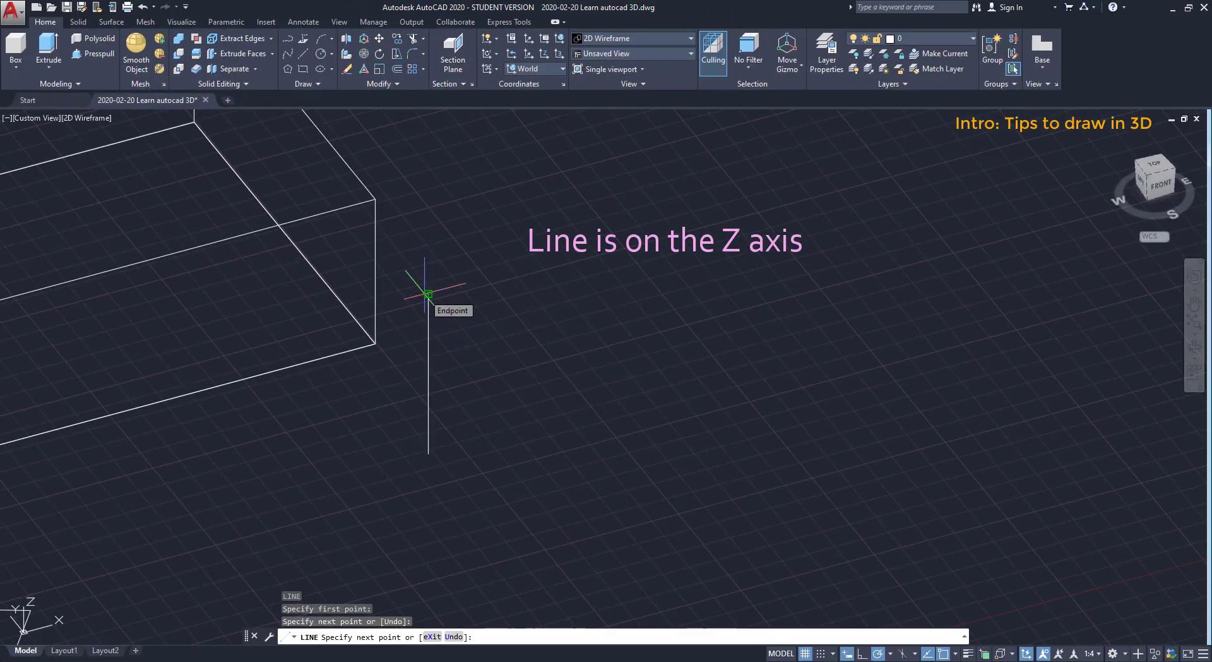
key(Escape)
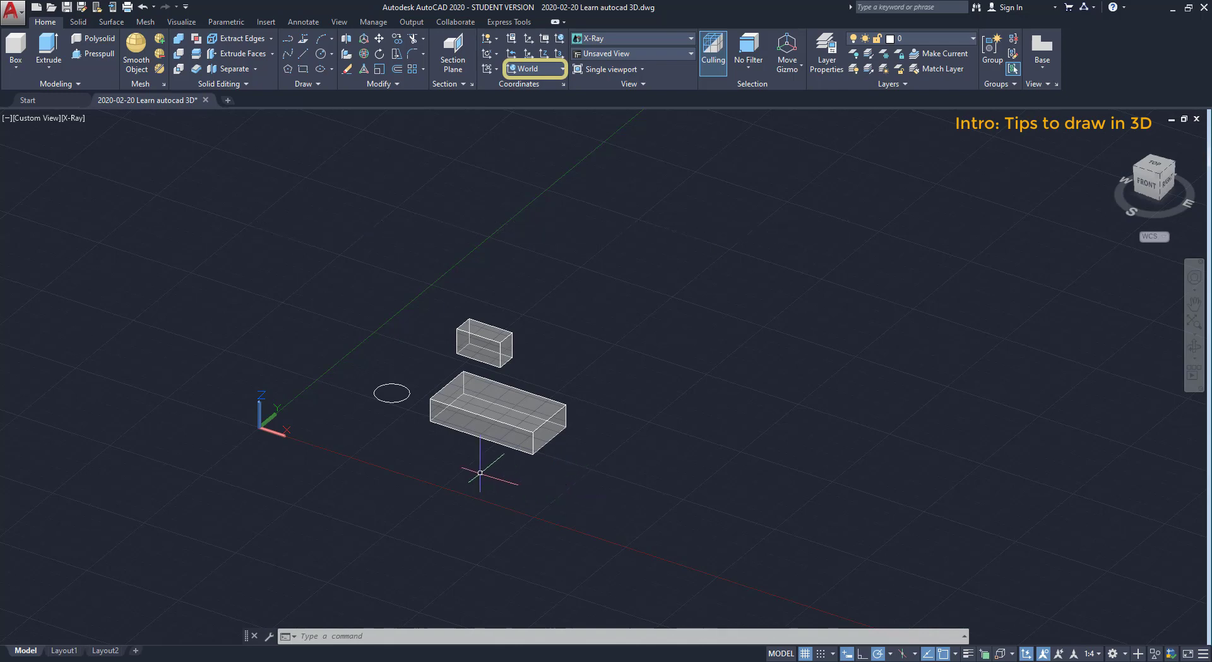
Move the UCS origin to the small box's corner, then reset the UCS to World
click(259, 427)
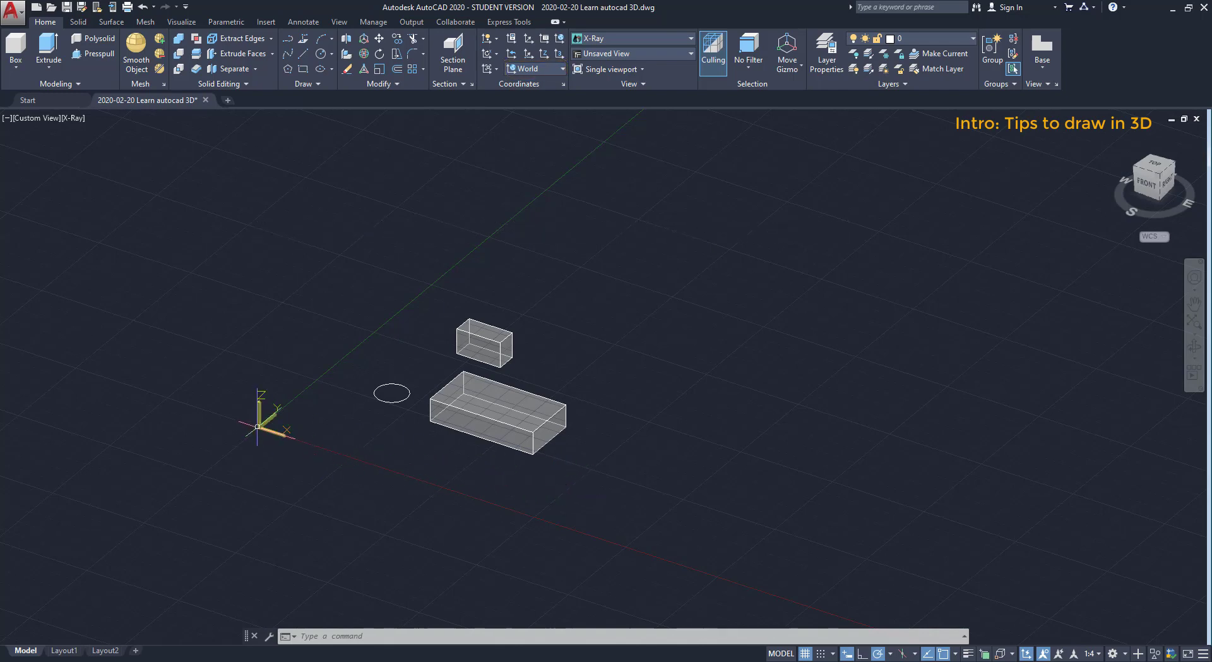
click(259, 427)
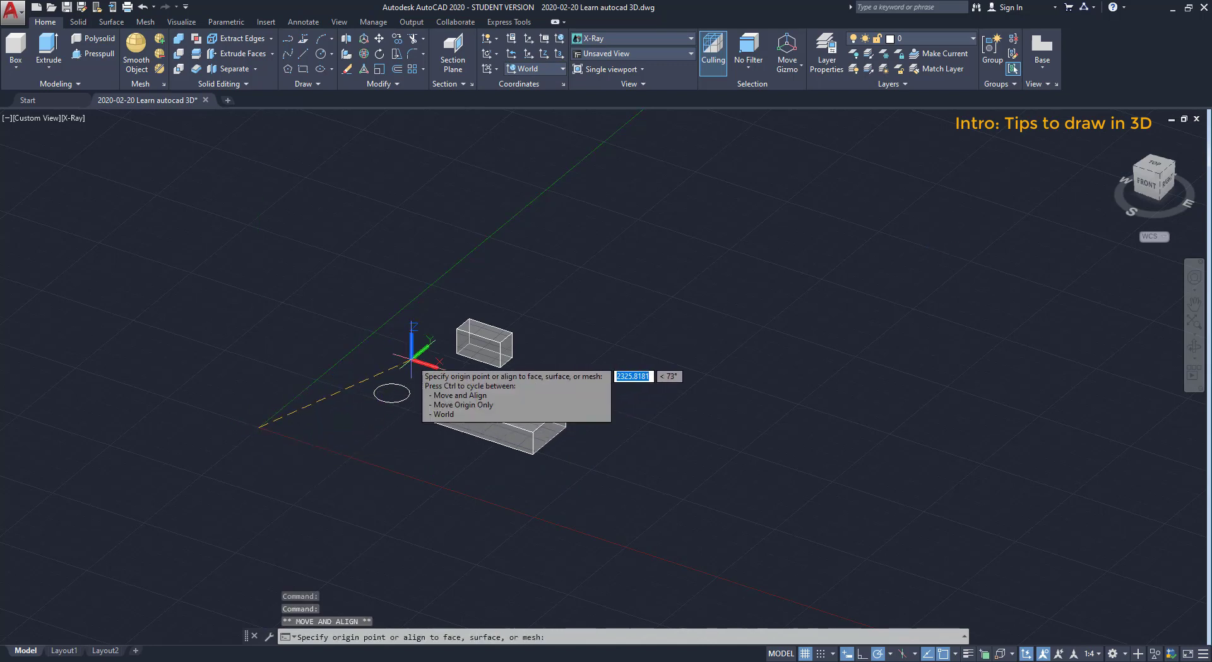
click(411, 358)
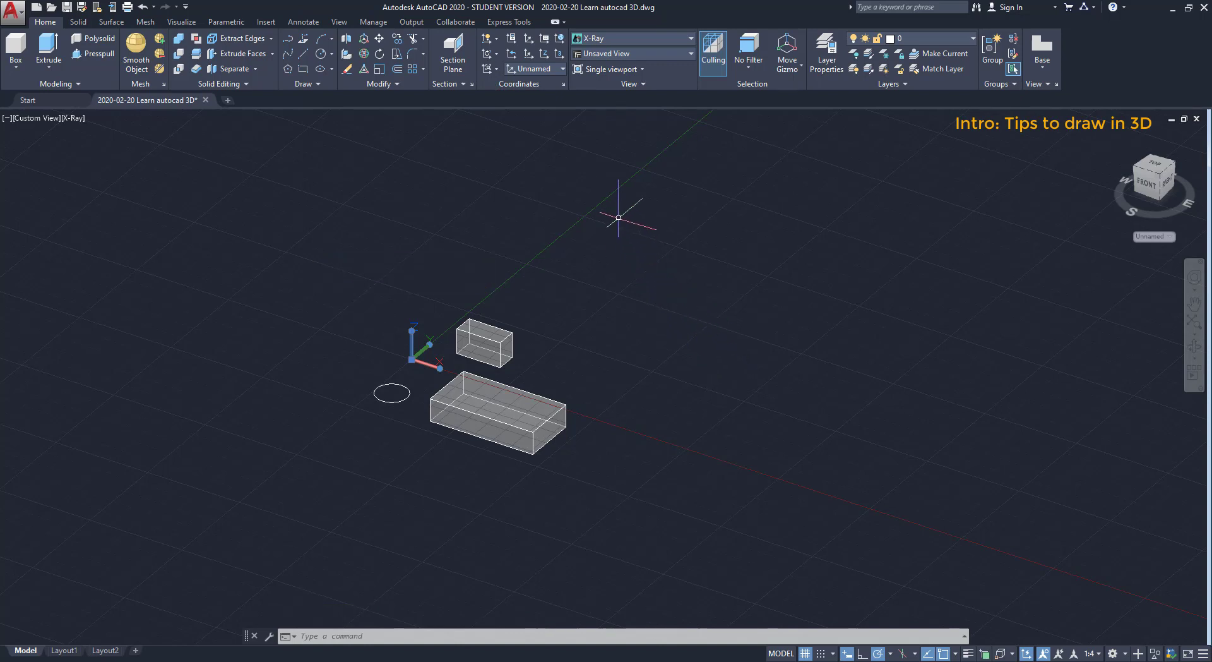
click(562, 70)
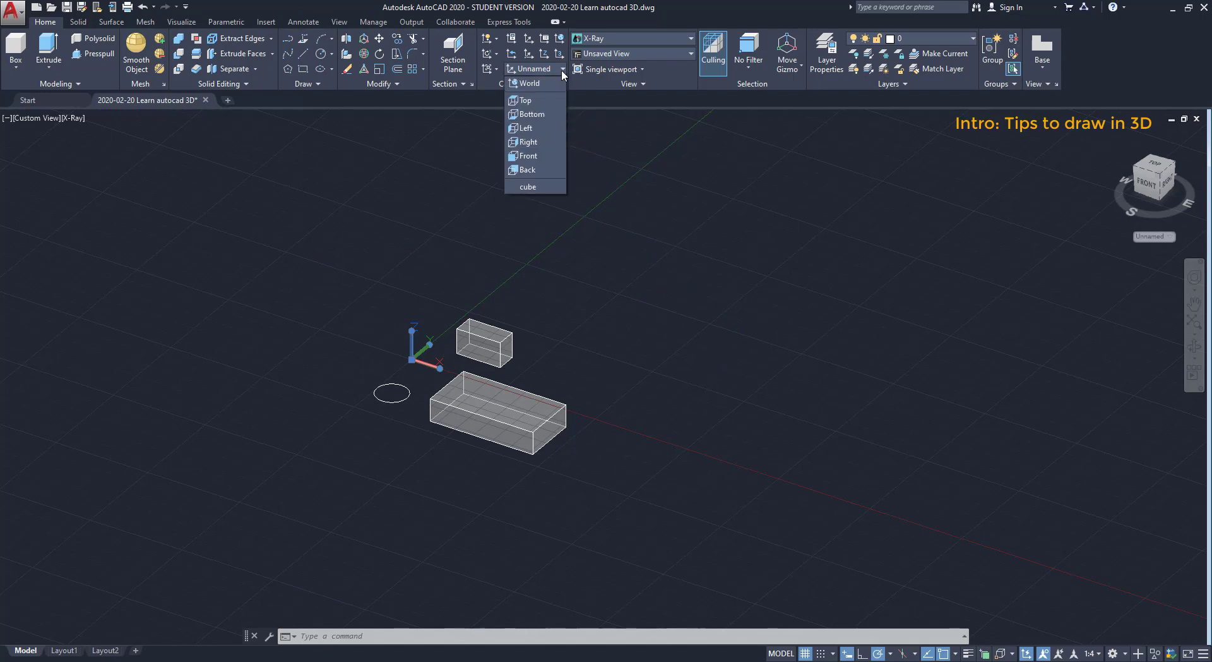
click(541, 84)
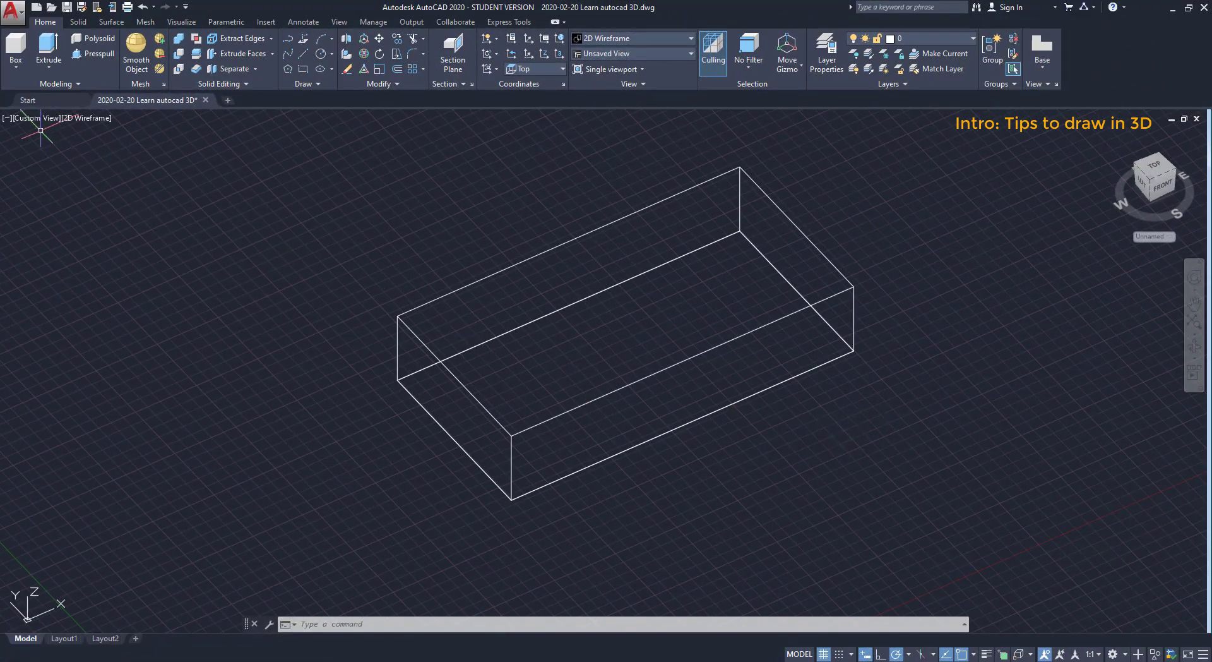
Show the two boxes and circle from the SW Isometric viewpoint
click(32, 120)
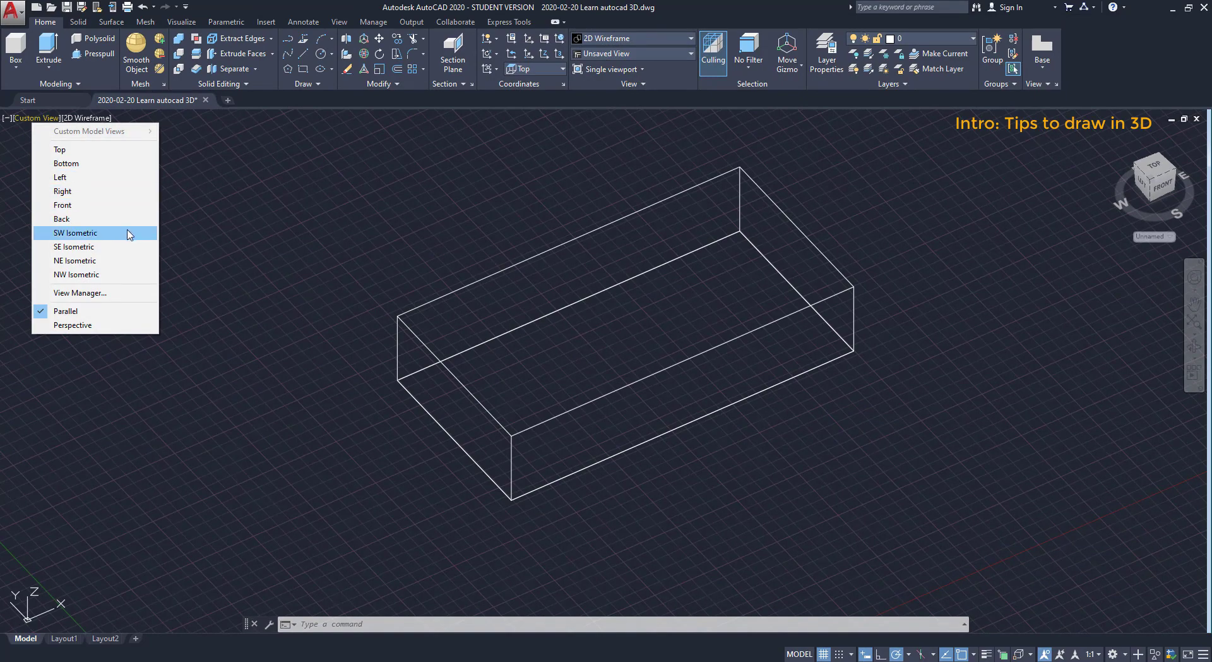
click(130, 233)
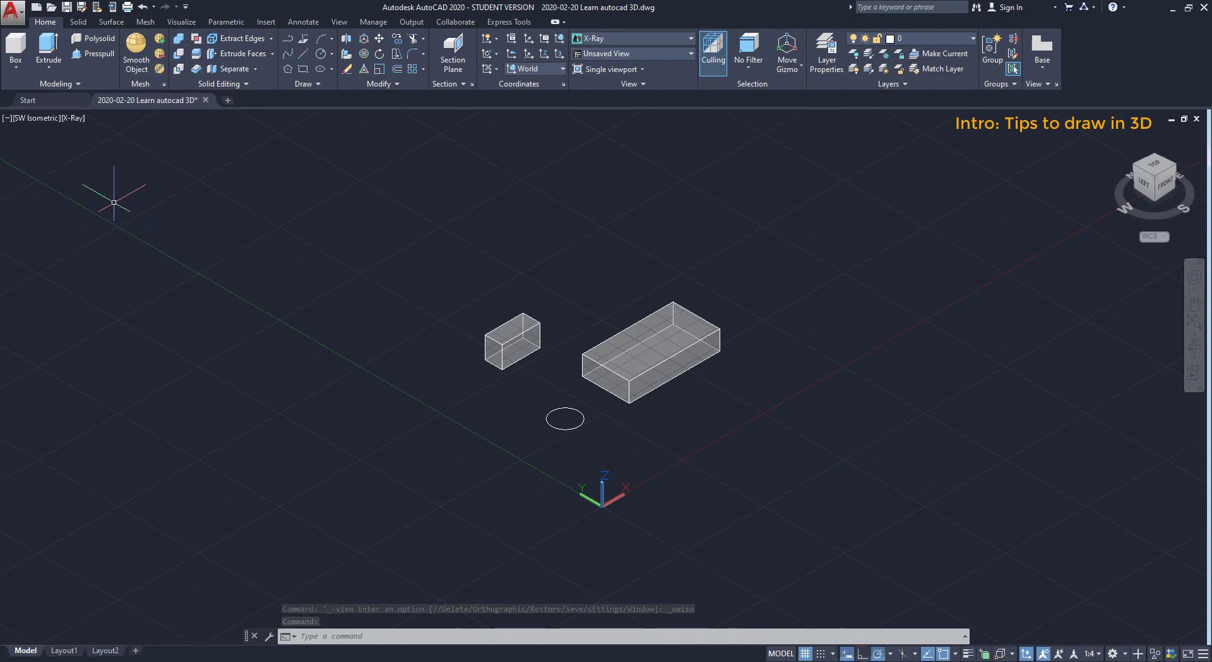
click(32, 120)
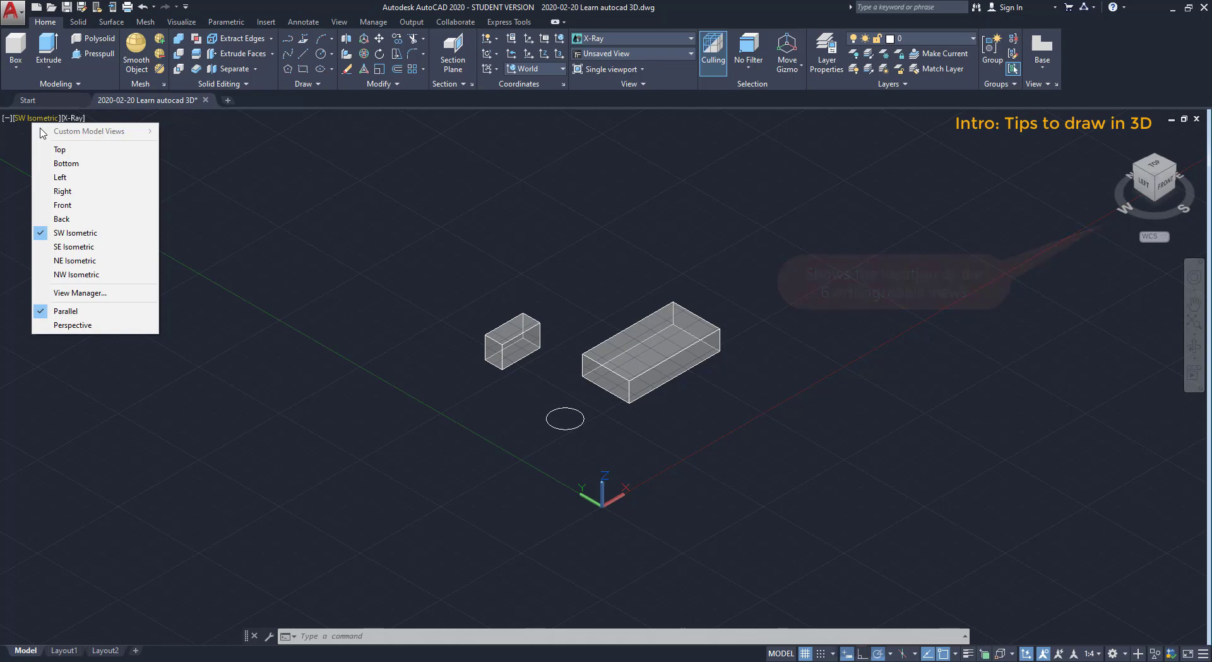
Try the Left view and undo it, switch to Right, orbit freely, and reset UCS to World
click(82, 179)
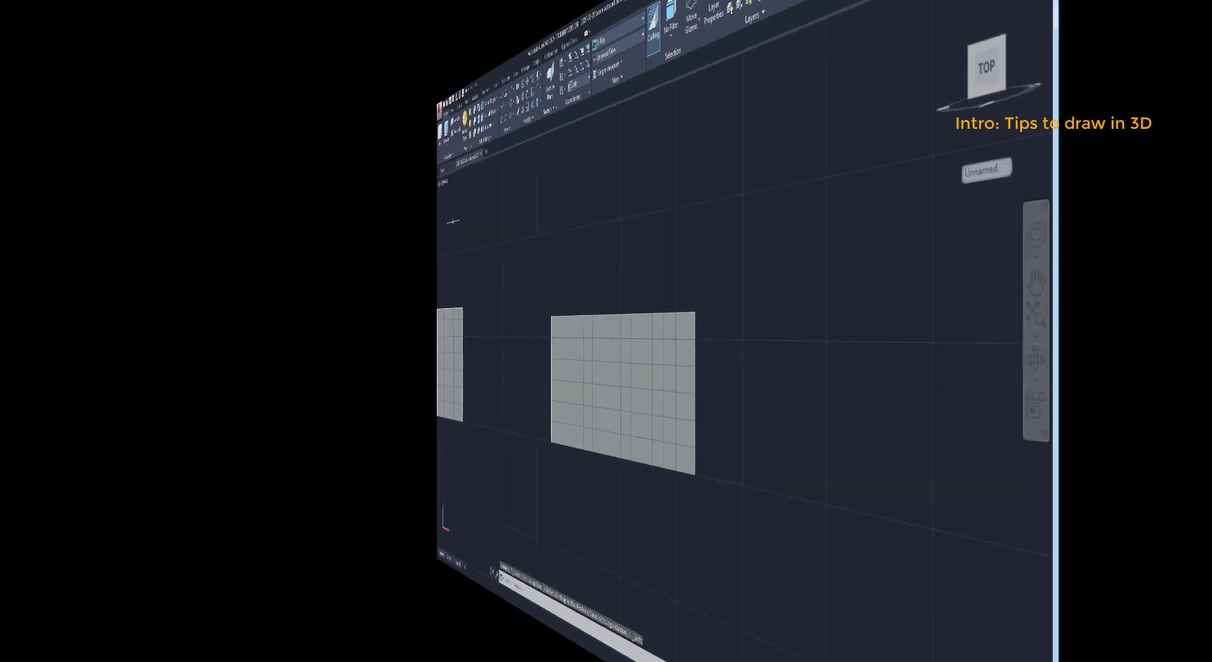
key(ctrl+z)
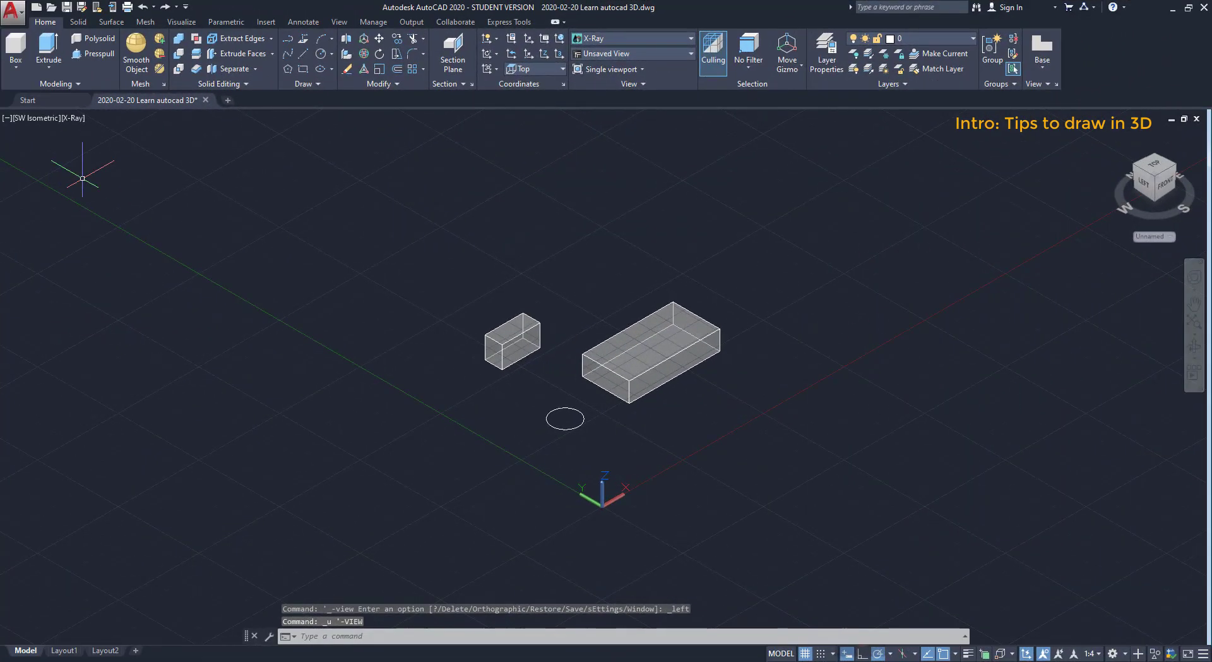
click(36, 118)
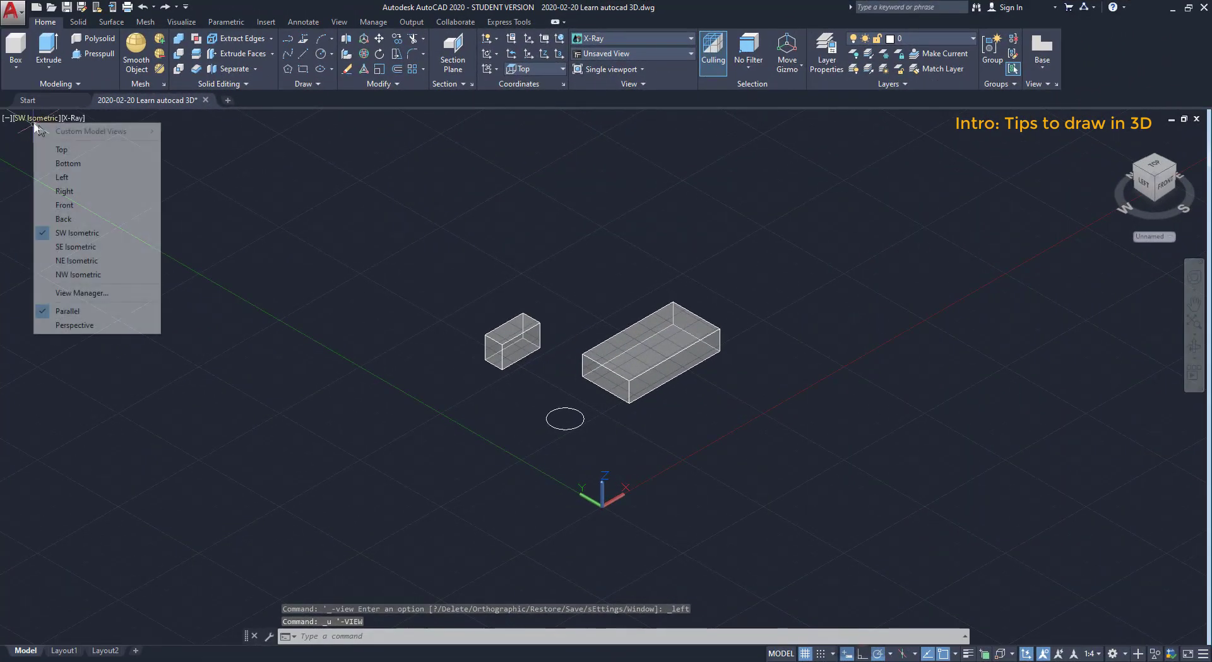
click(92, 192)
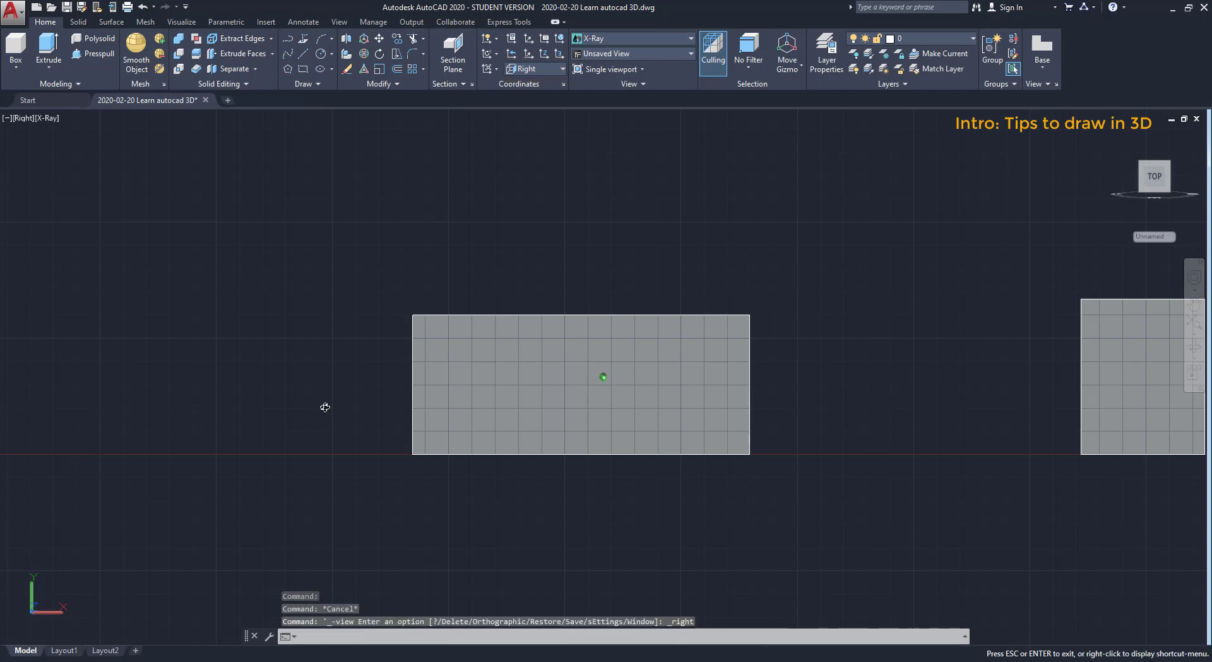
shift+middle_drag(324, 406, 617, 424)
scroll(411, 417, down, 10)
scroll(557, 434, up, 3)
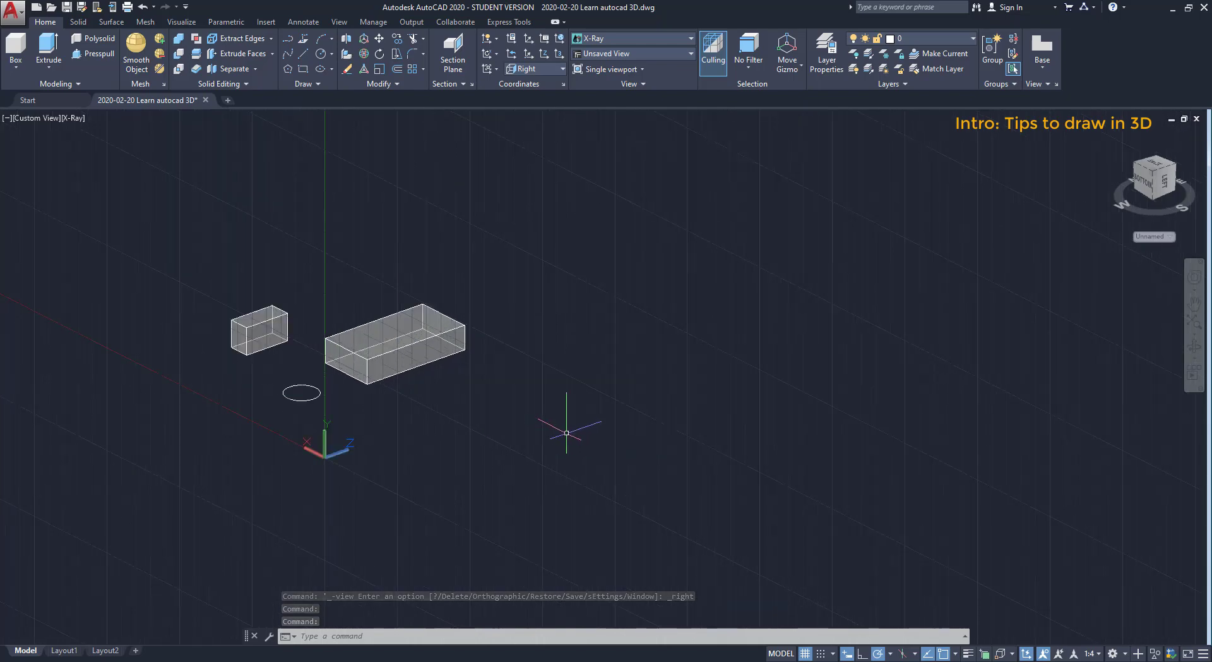
click(561, 70)
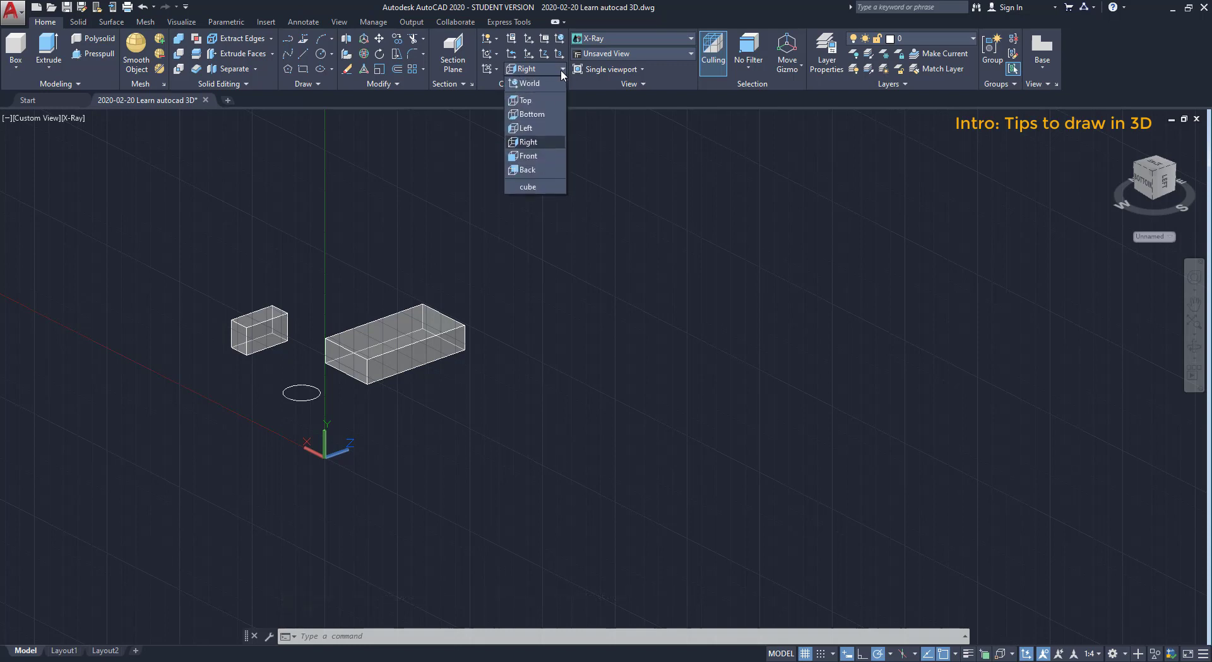
click(547, 82)
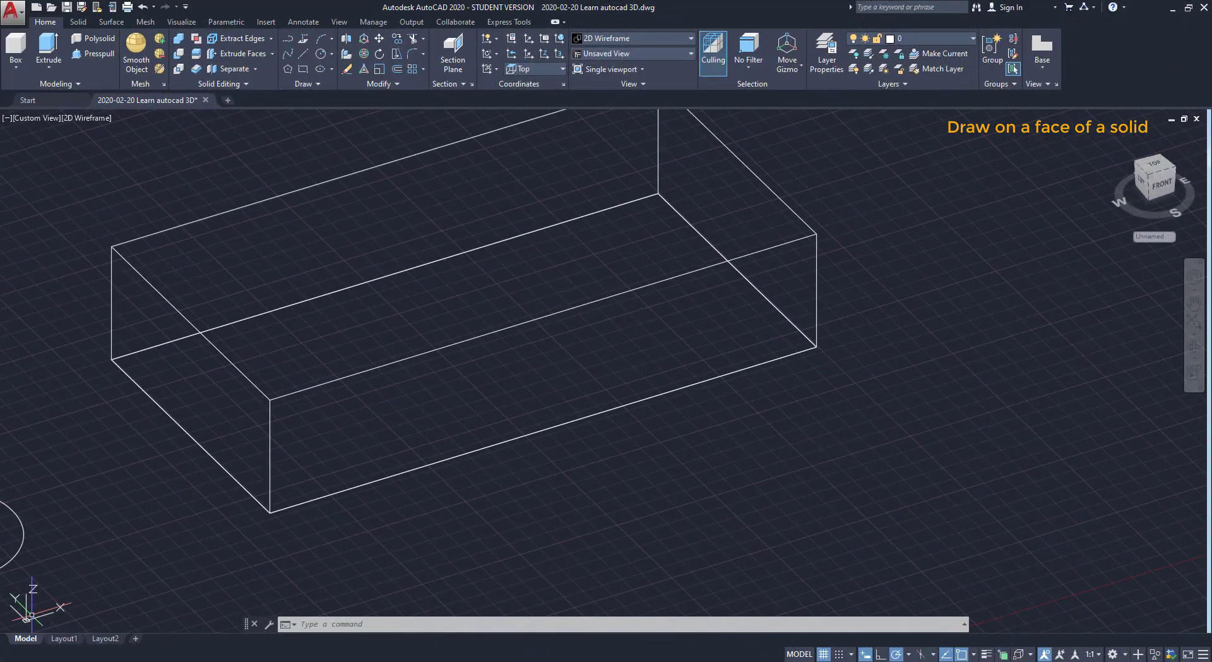
Move the UCS origin to the box's front corner and point its Y axis up the face
click(31, 615)
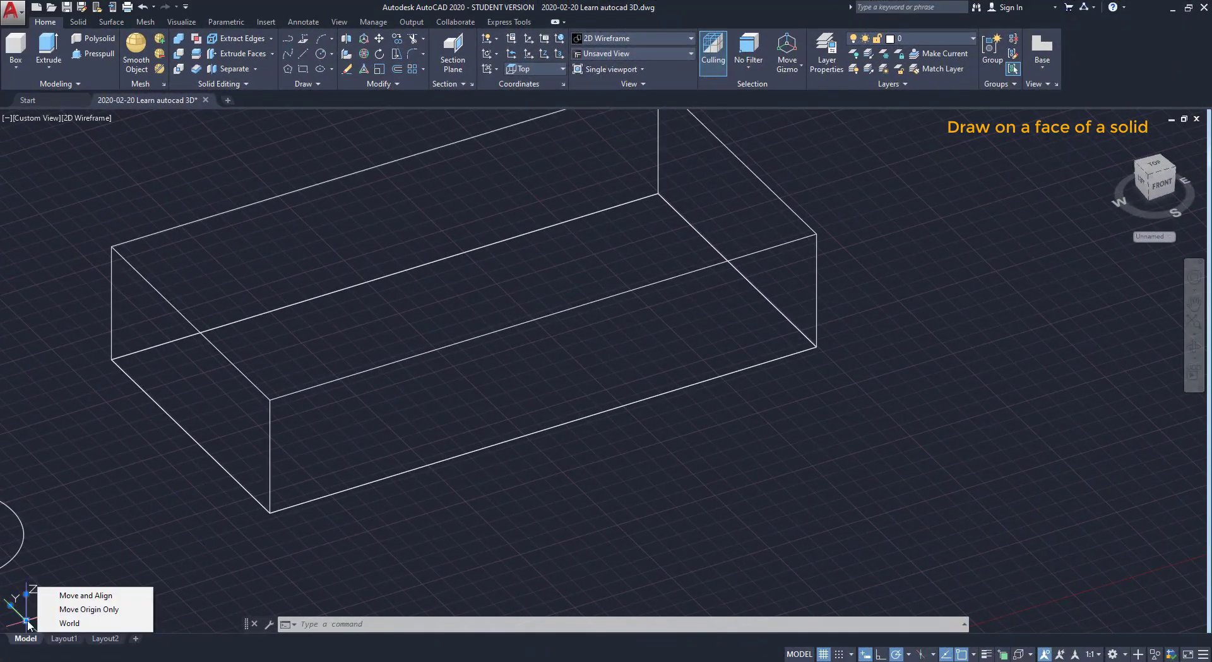
click(26, 616)
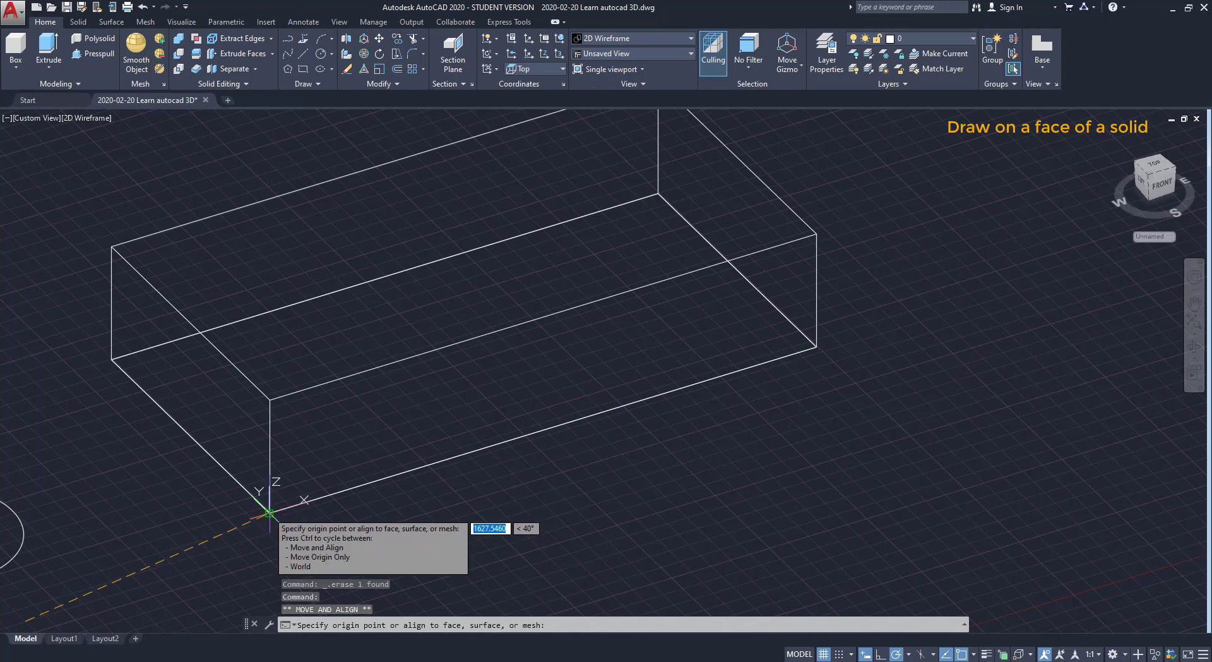
click(270, 513)
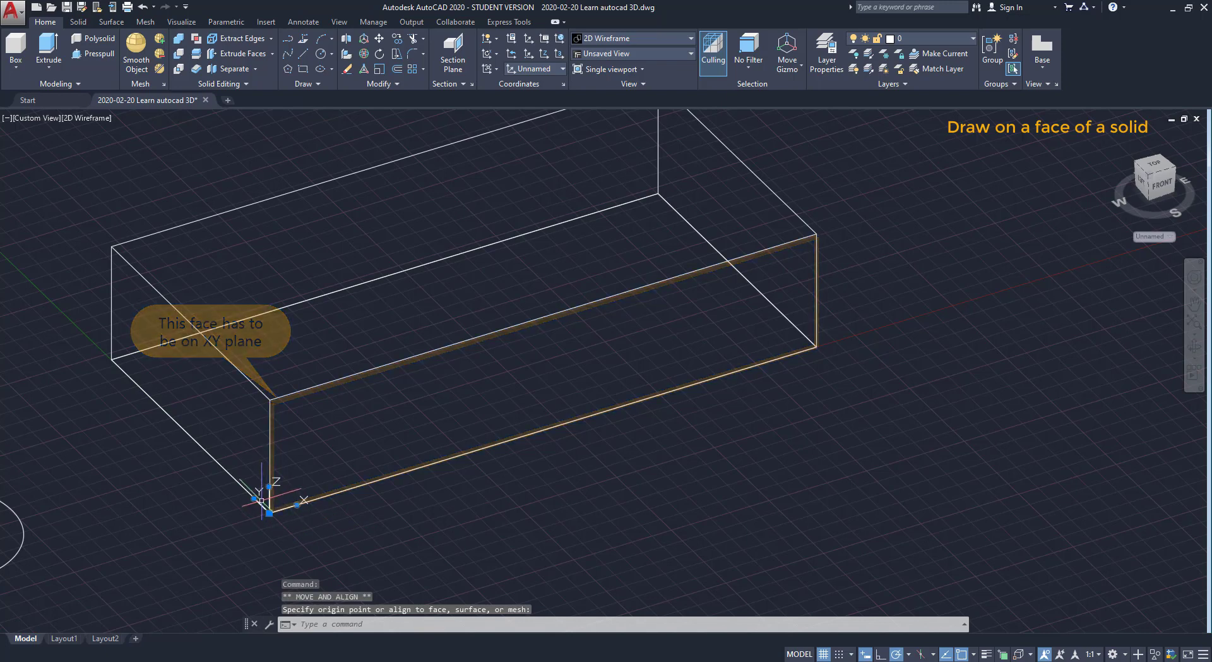
click(270, 512)
click(309, 522)
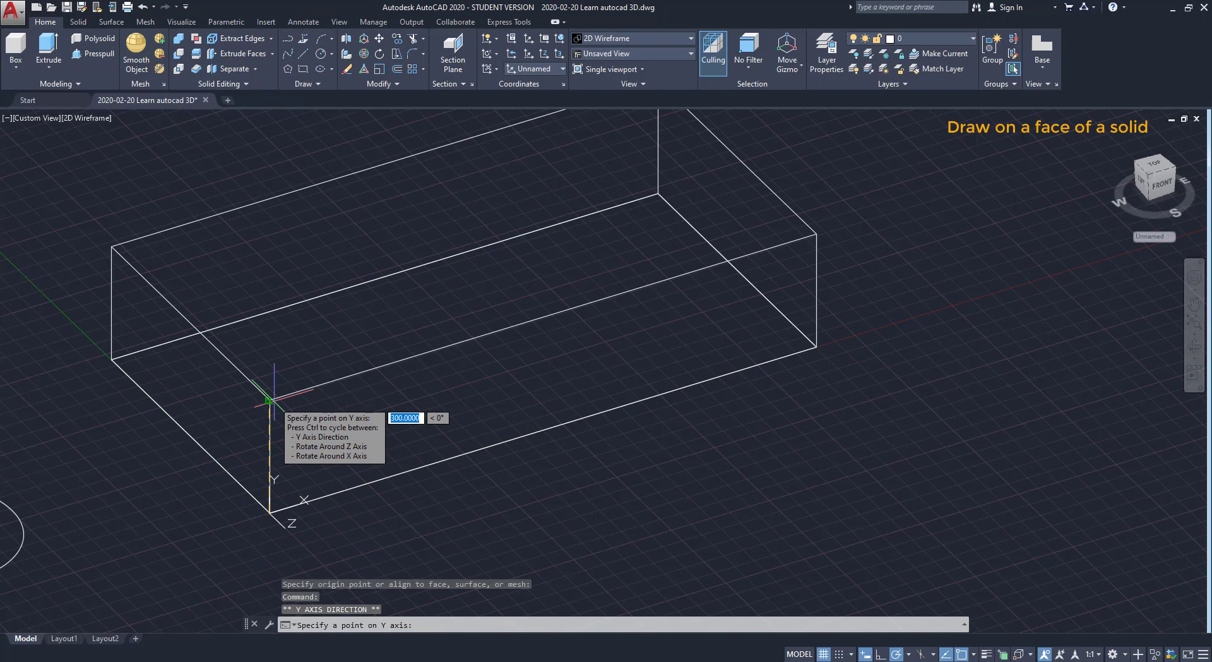
click(269, 399)
scroll(343, 505, up, 2)
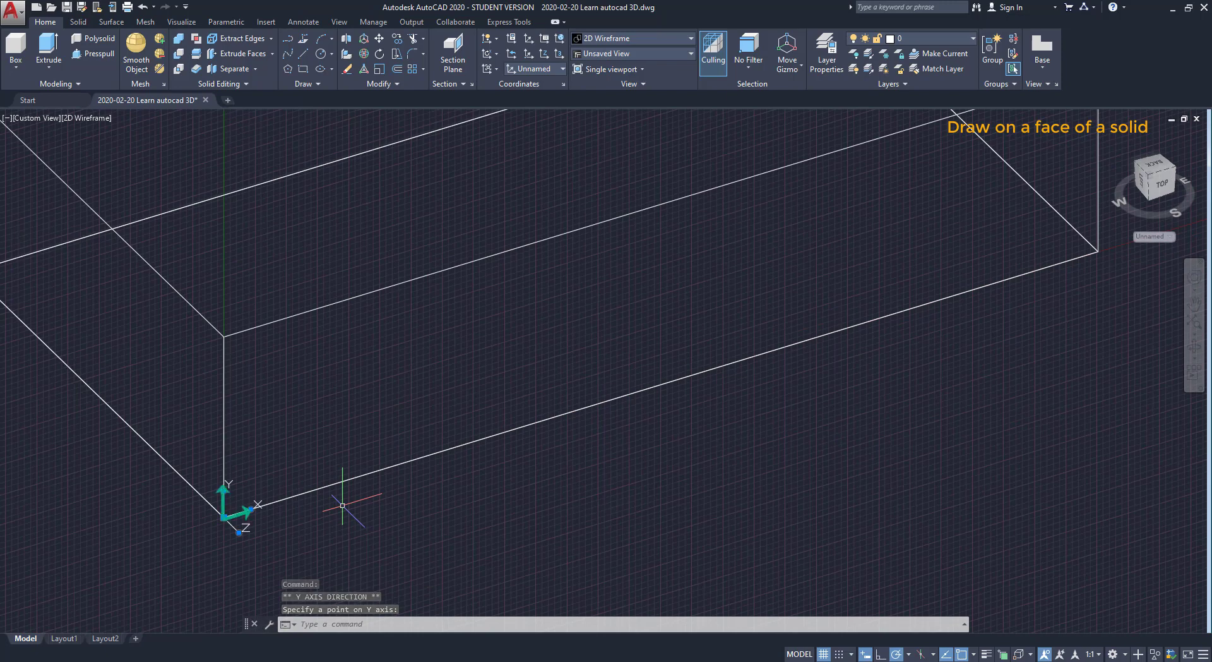
Draw a 100-unit vertical helper line starting 150 units along the front edge
key(Delete)
text(L)
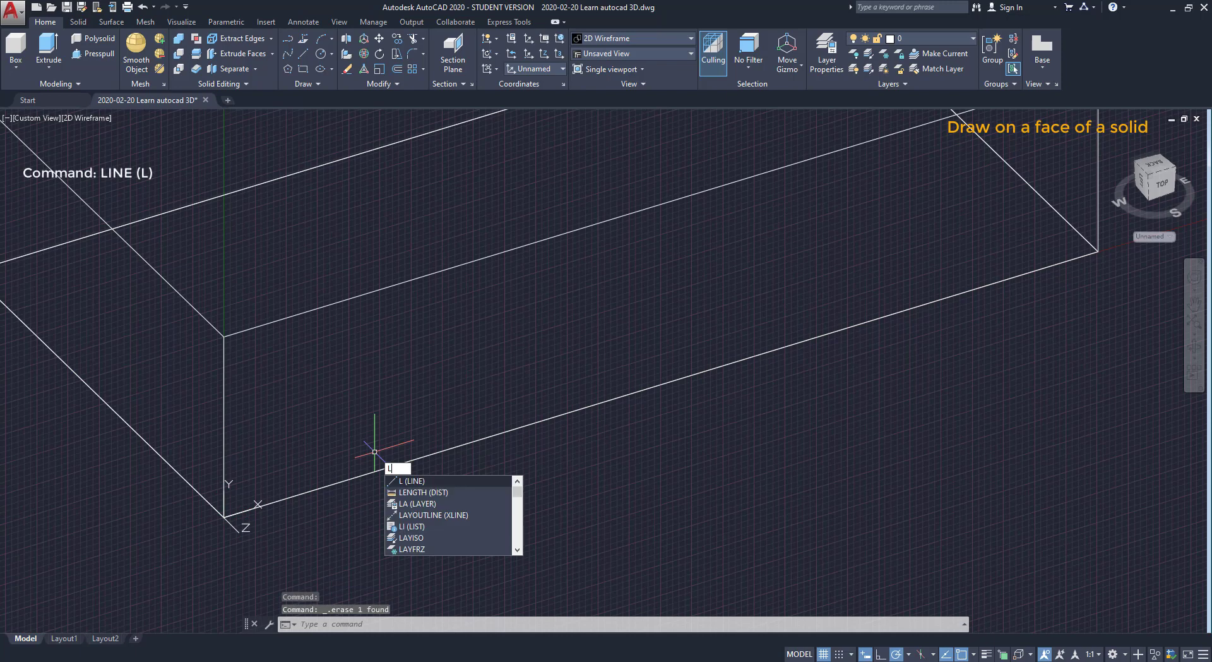
key(Return)
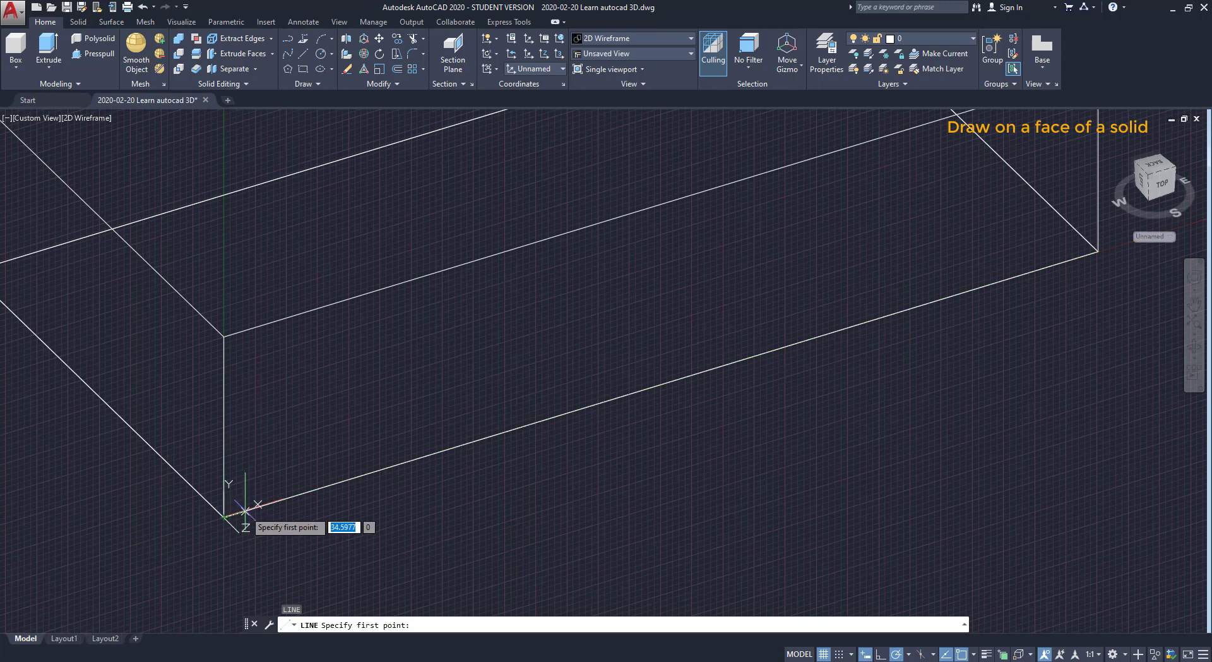
text(150)
key(Return)
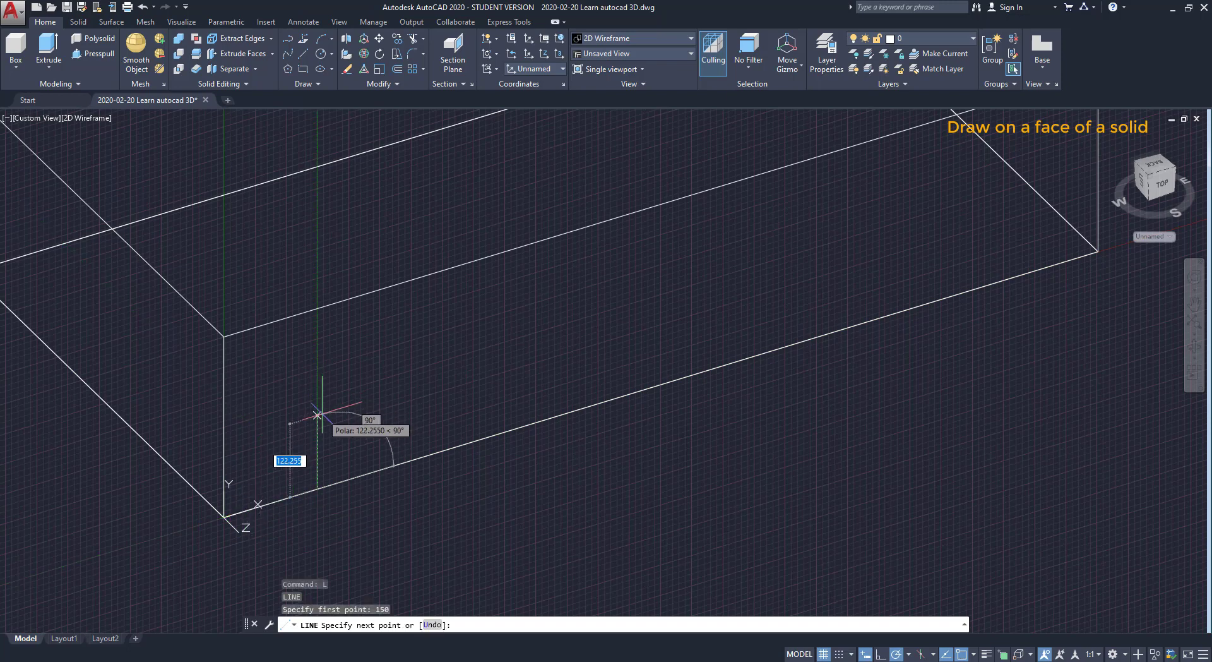
text(100)
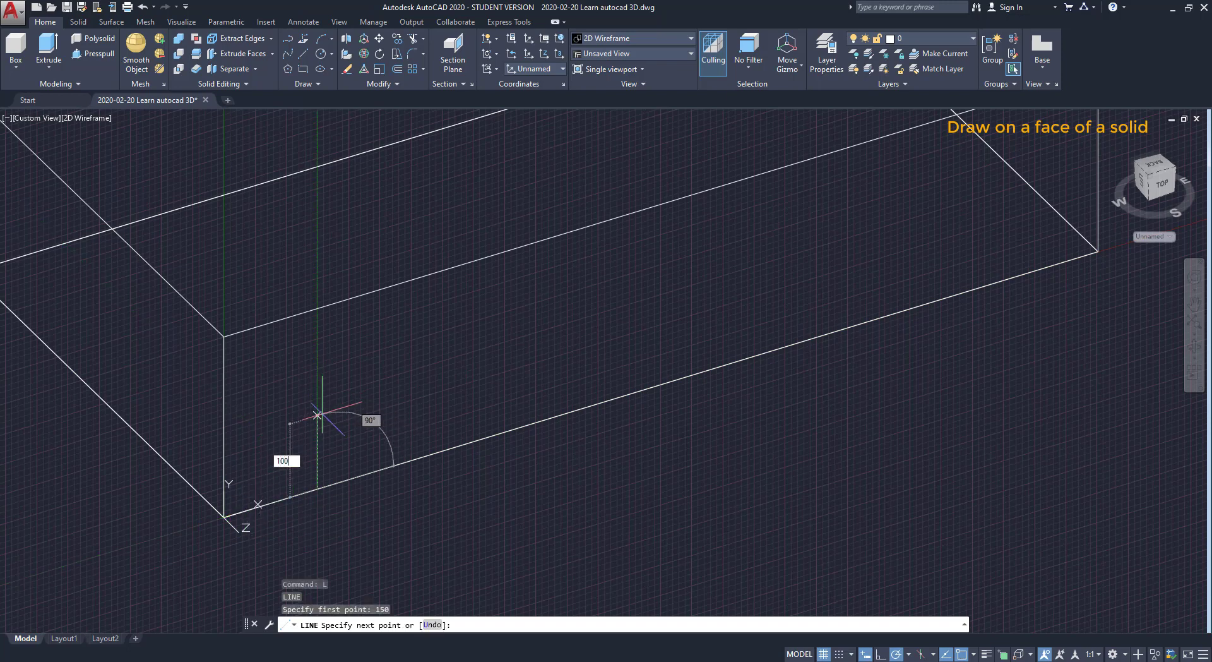
key(Return)
key(Escape)
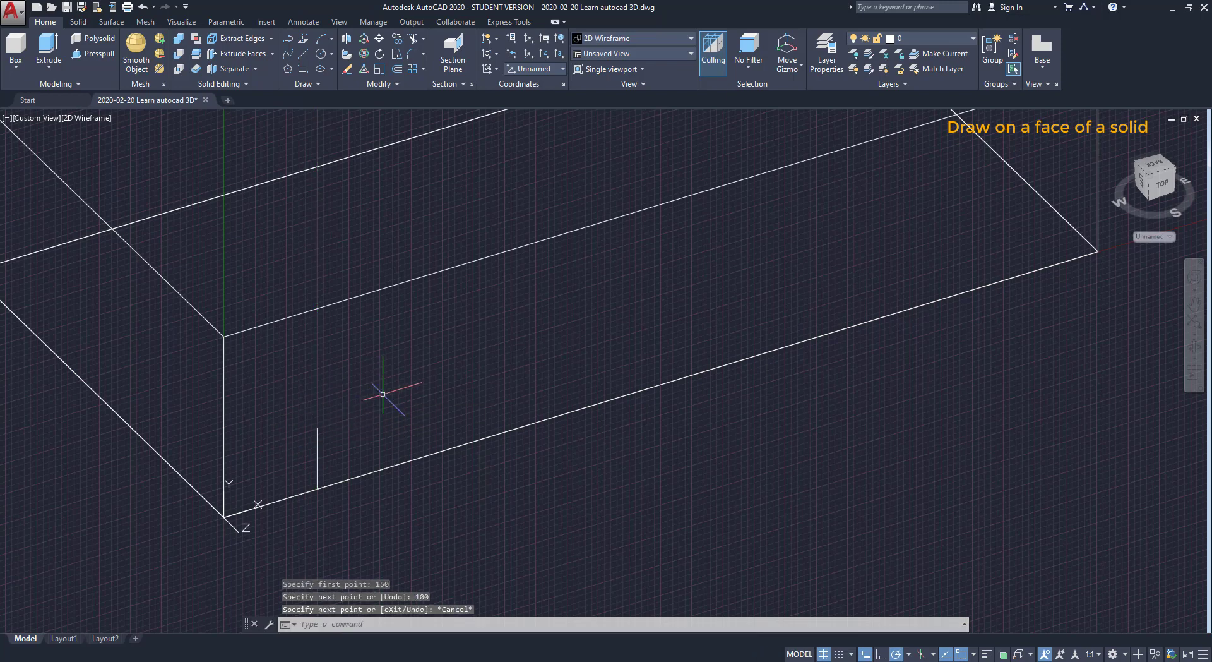
Draw a 100 by 100 rectangle from the top of the helper line
text(REC)
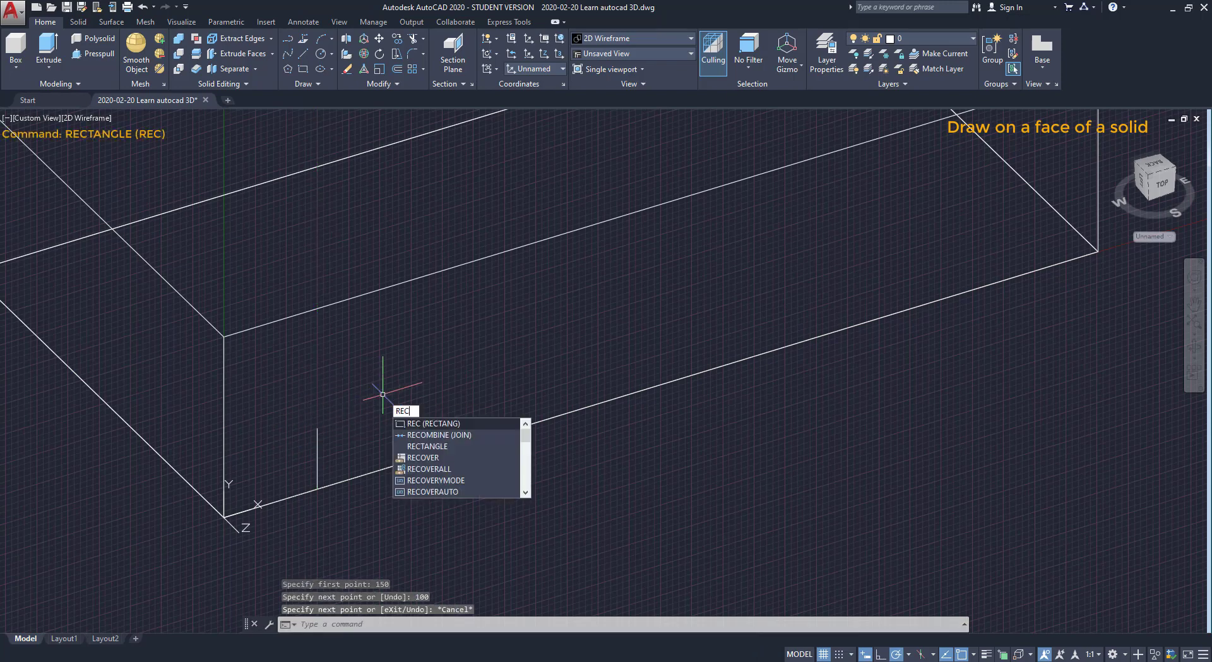
key(Return)
click(317, 428)
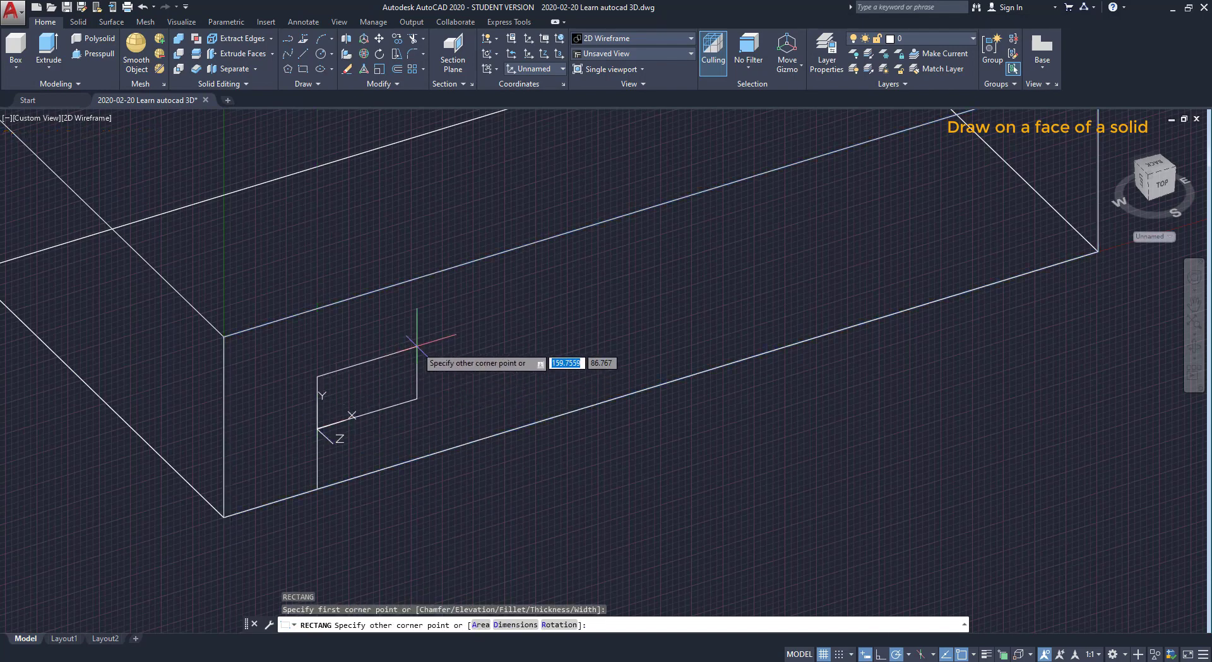
text(100)
key(Tab)
text(100)
key(Return)
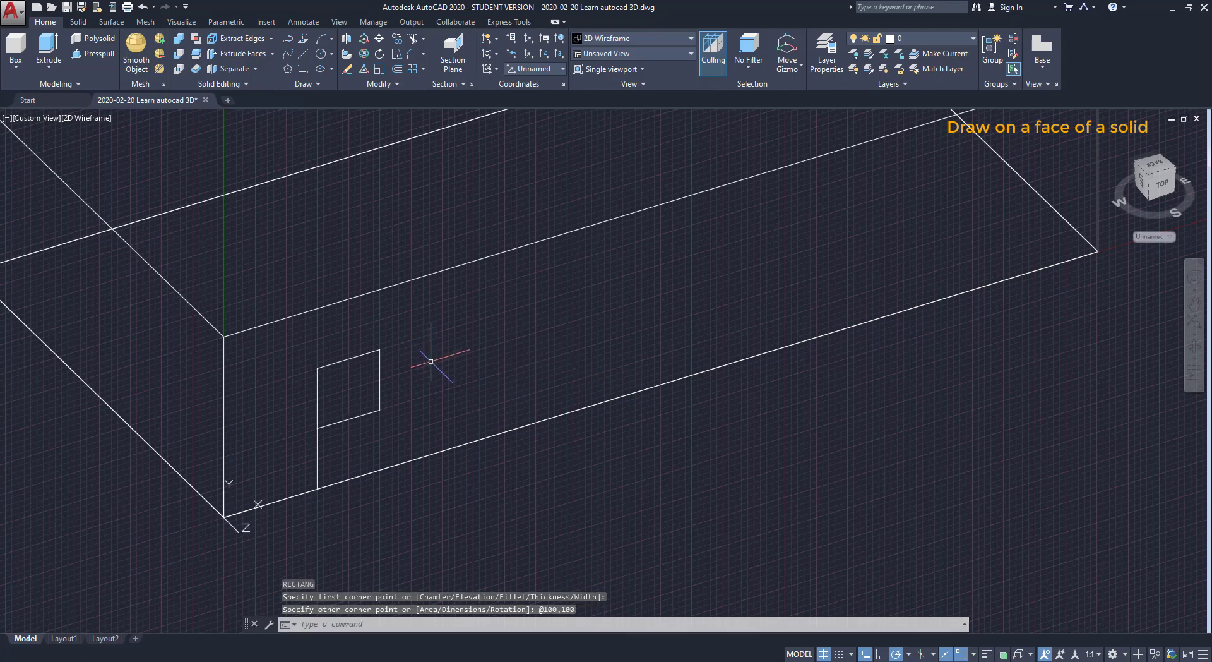
Erase the vertical helper line beneath the square
click(318, 449)
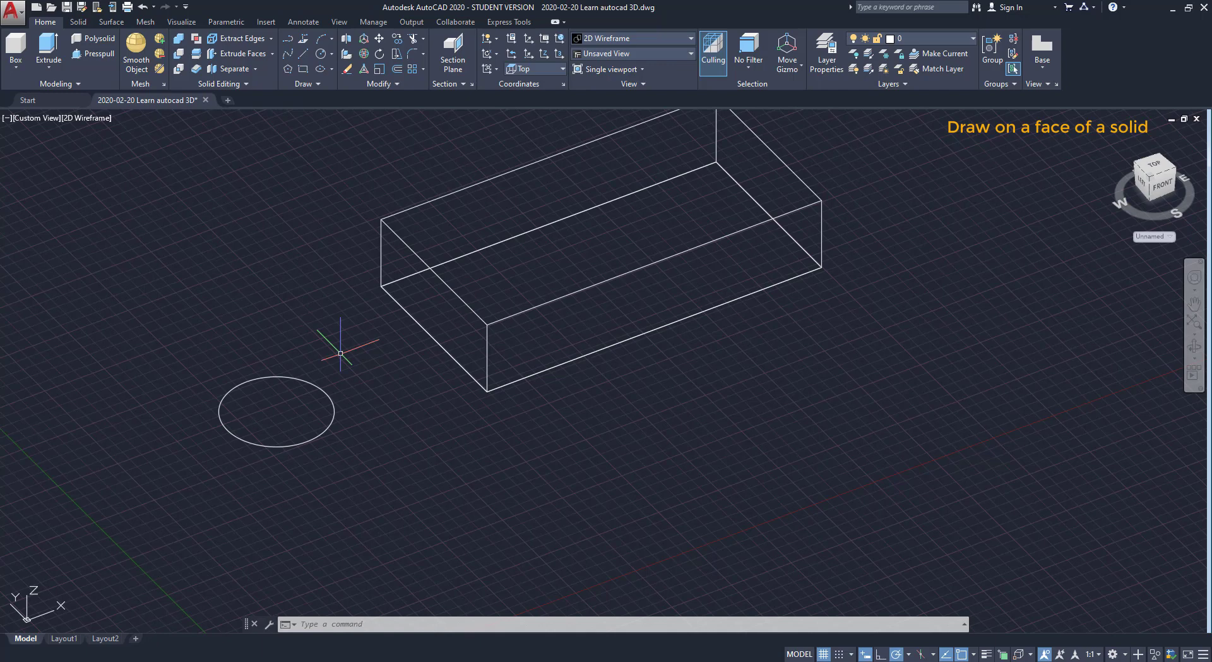
text(c)
key(Return)
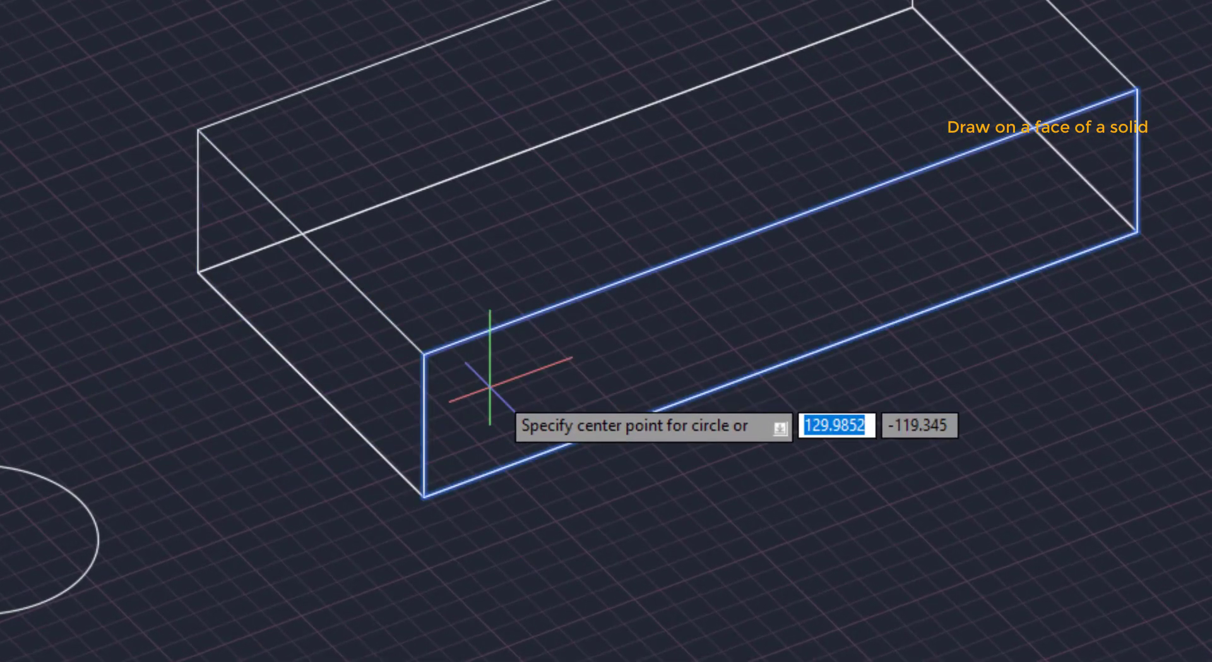
scroll(489, 382, up, 3)
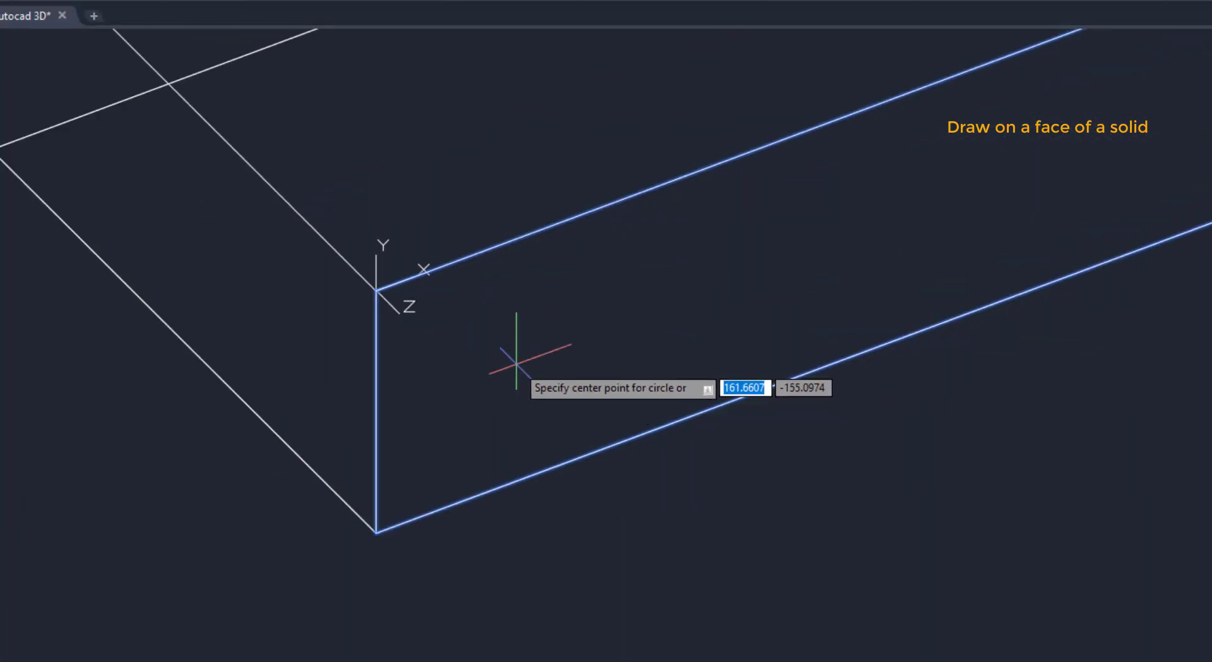
middle_drag(528, 358, 365, 373)
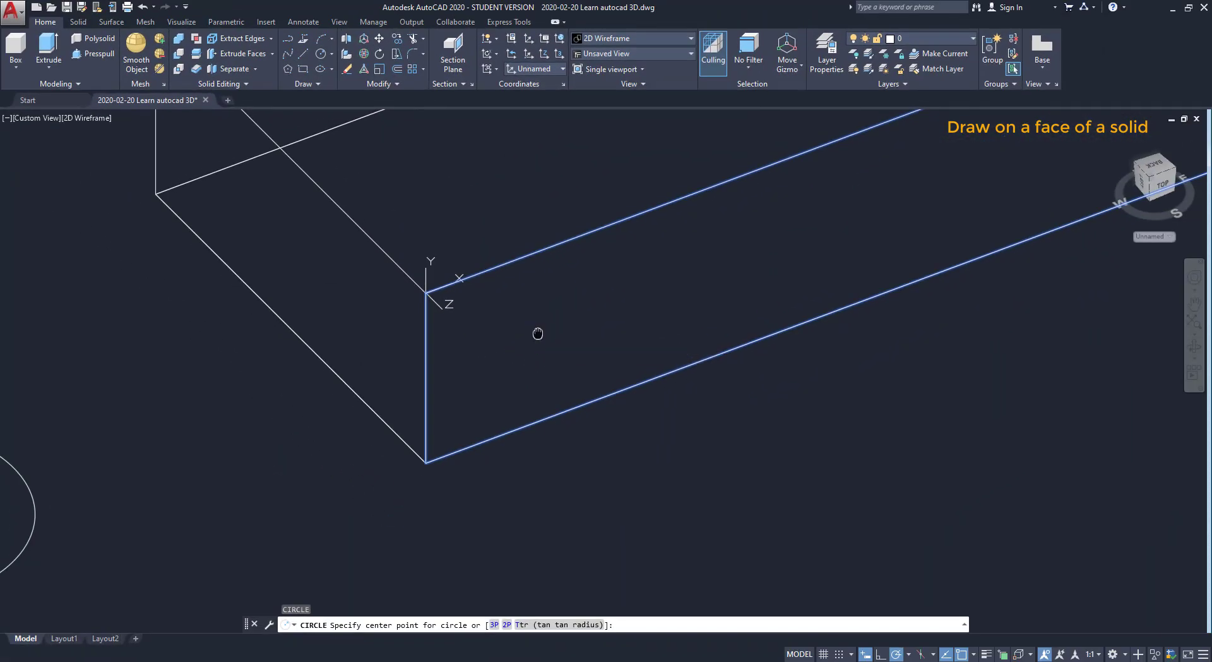
scroll(360, 375, down, 2)
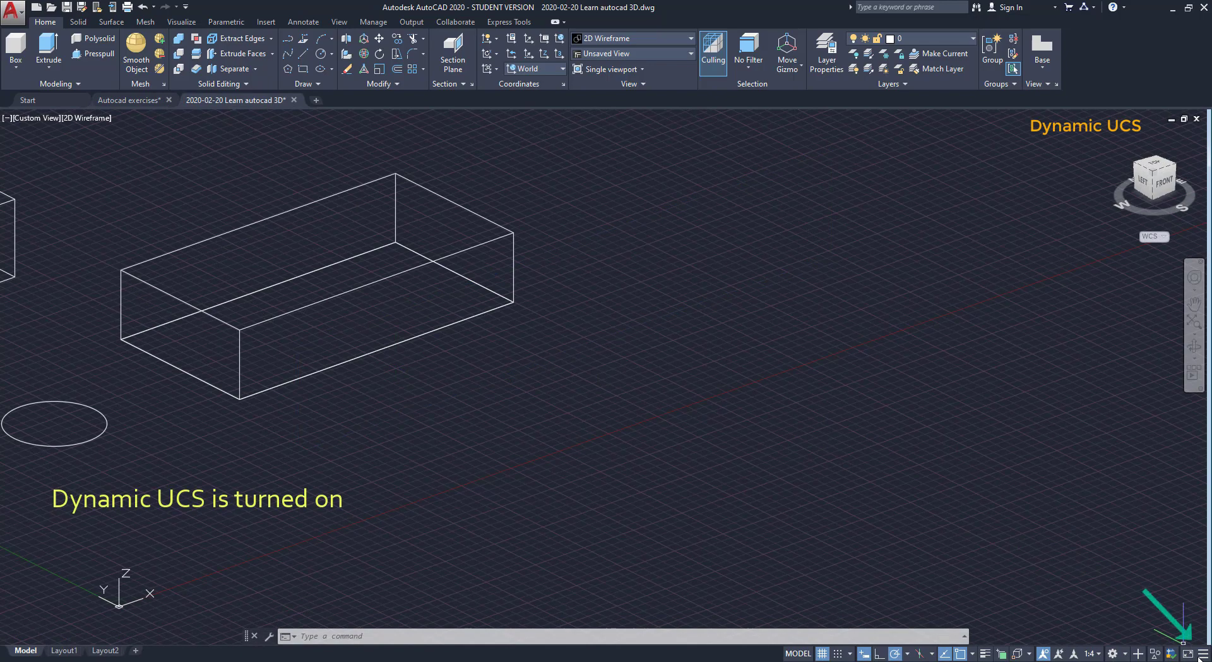
Add Dynamic UCS to the status-bar drafting aids and switch it off
click(1201, 656)
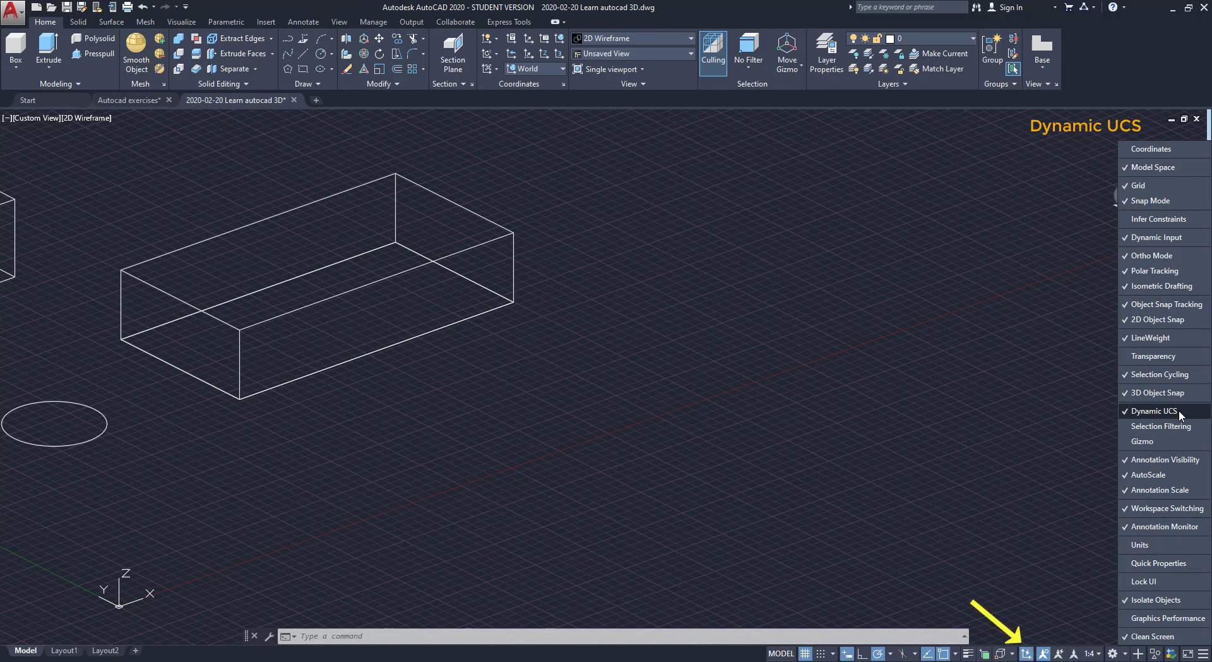
click(1180, 410)
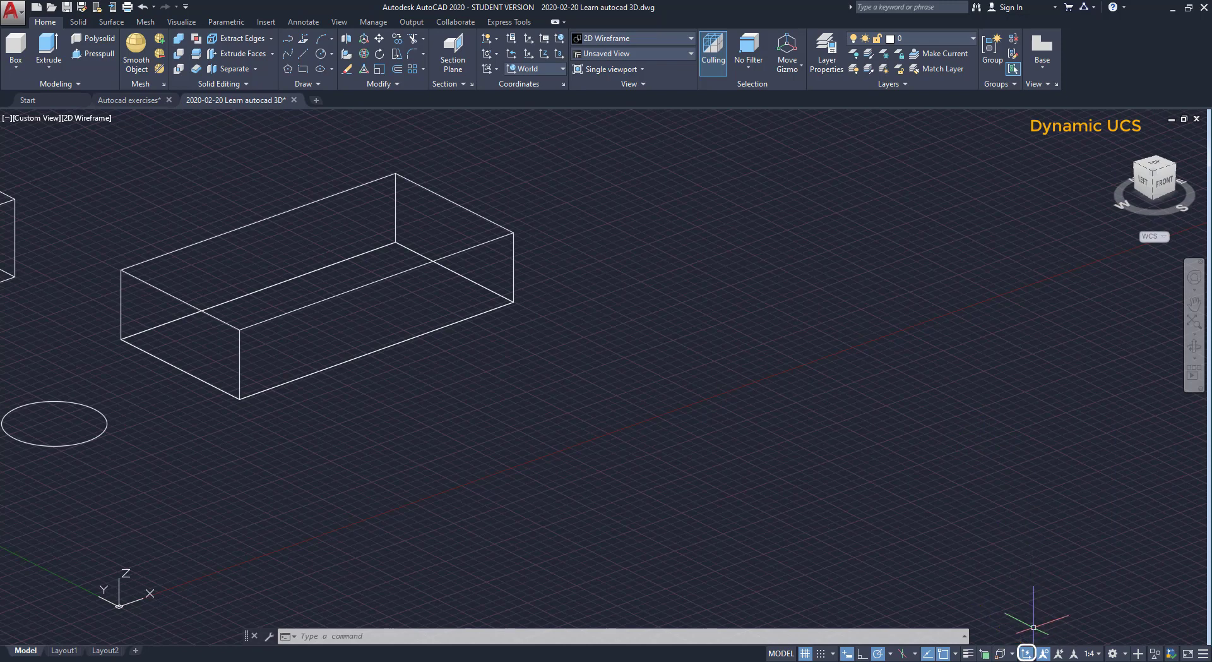
click(1028, 654)
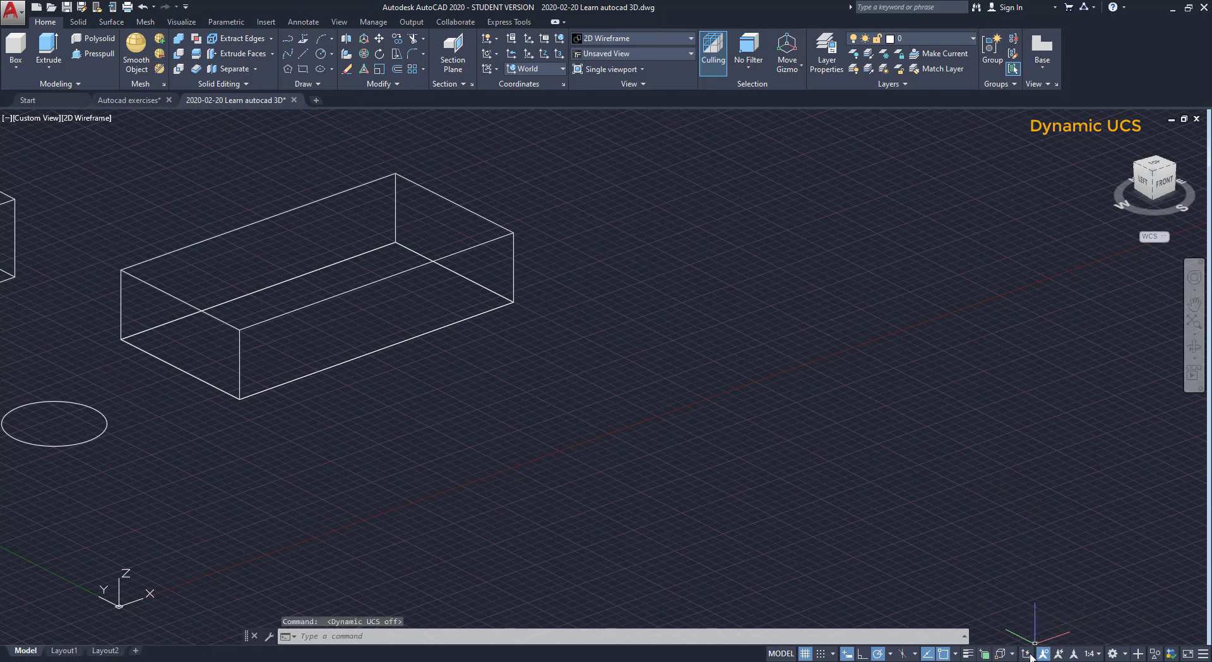
click(331, 445)
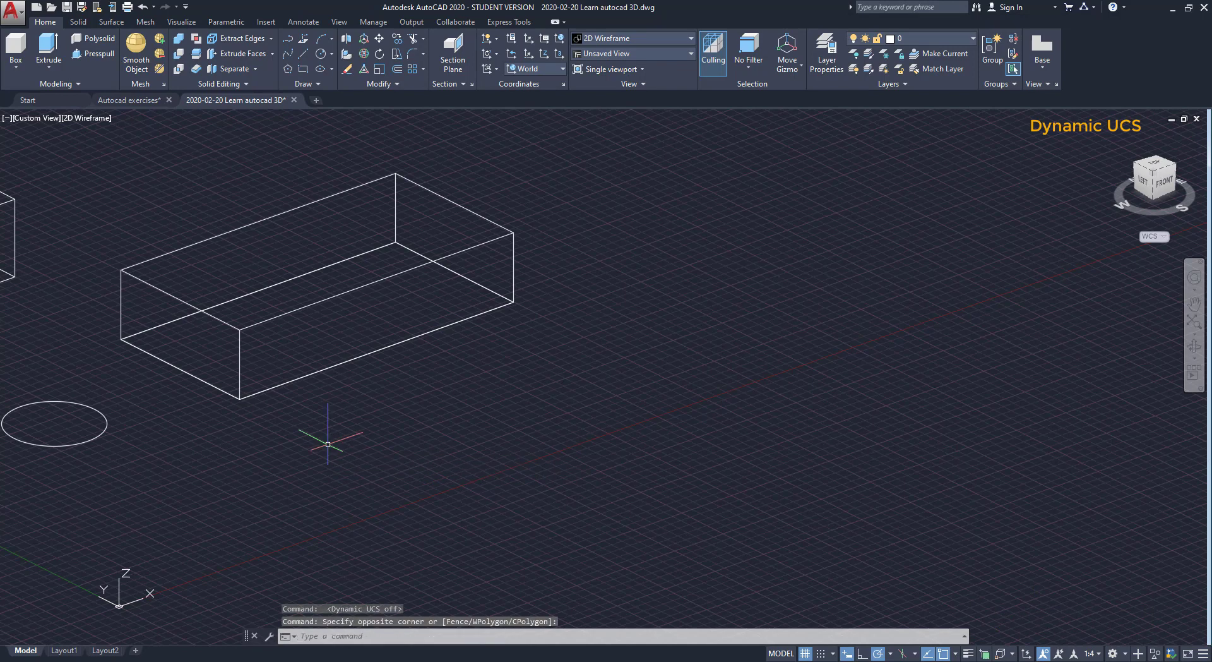
Draw a three-segment zigzag line near the box's front face, landing on the ground plane
key(Escape)
text(l)
key(Return)
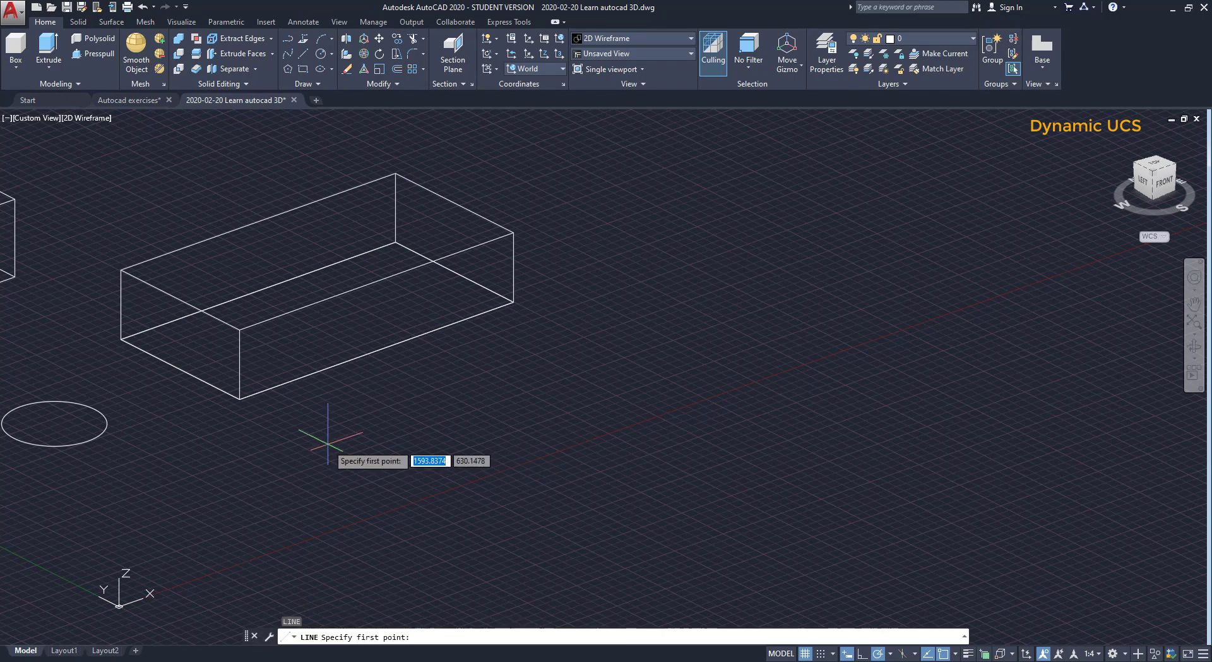
scroll(258, 398, up, 4)
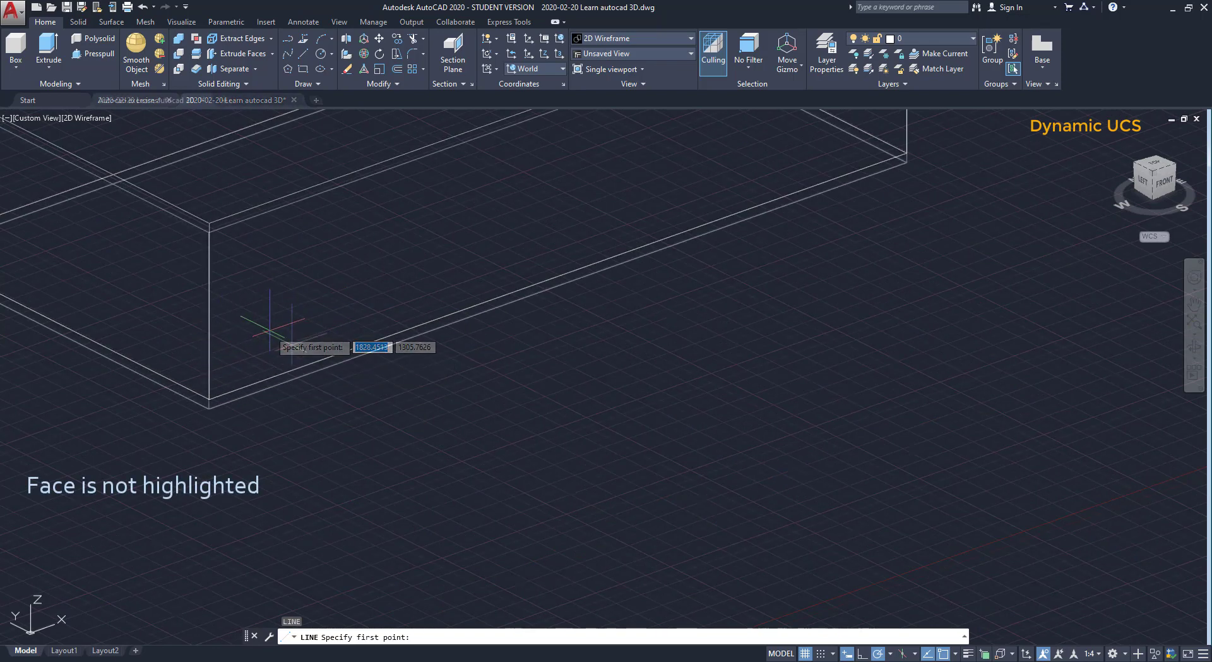
click(291, 344)
click(367, 310)
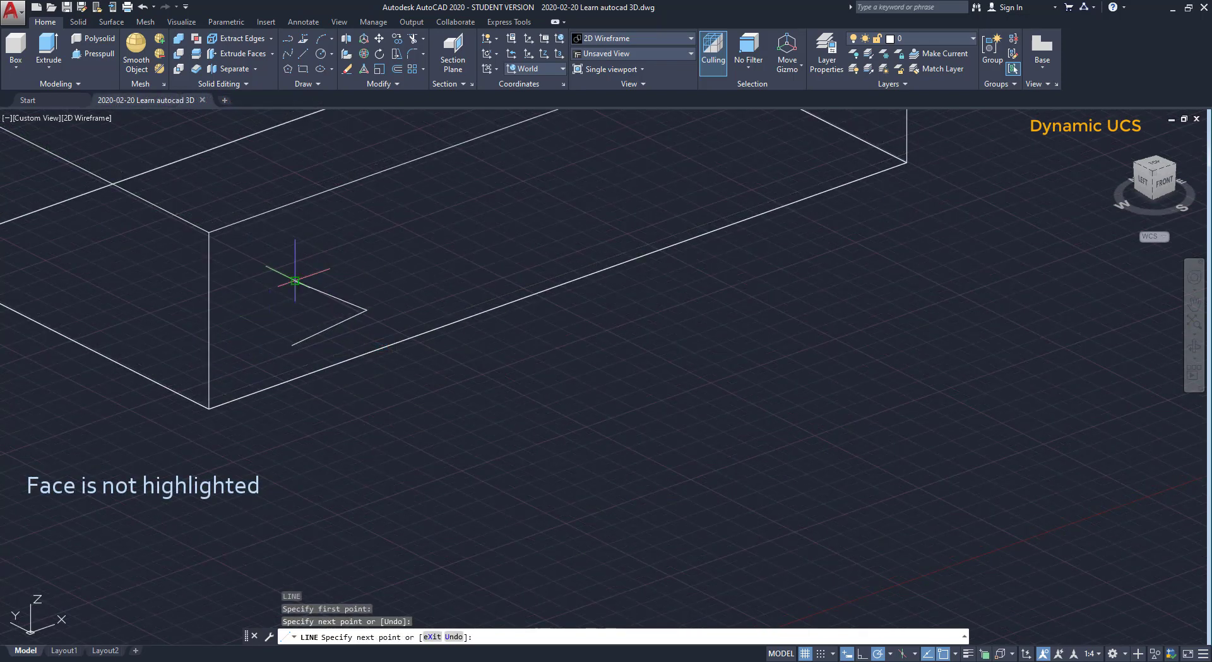
click(295, 281)
click(369, 221)
key(Escape)
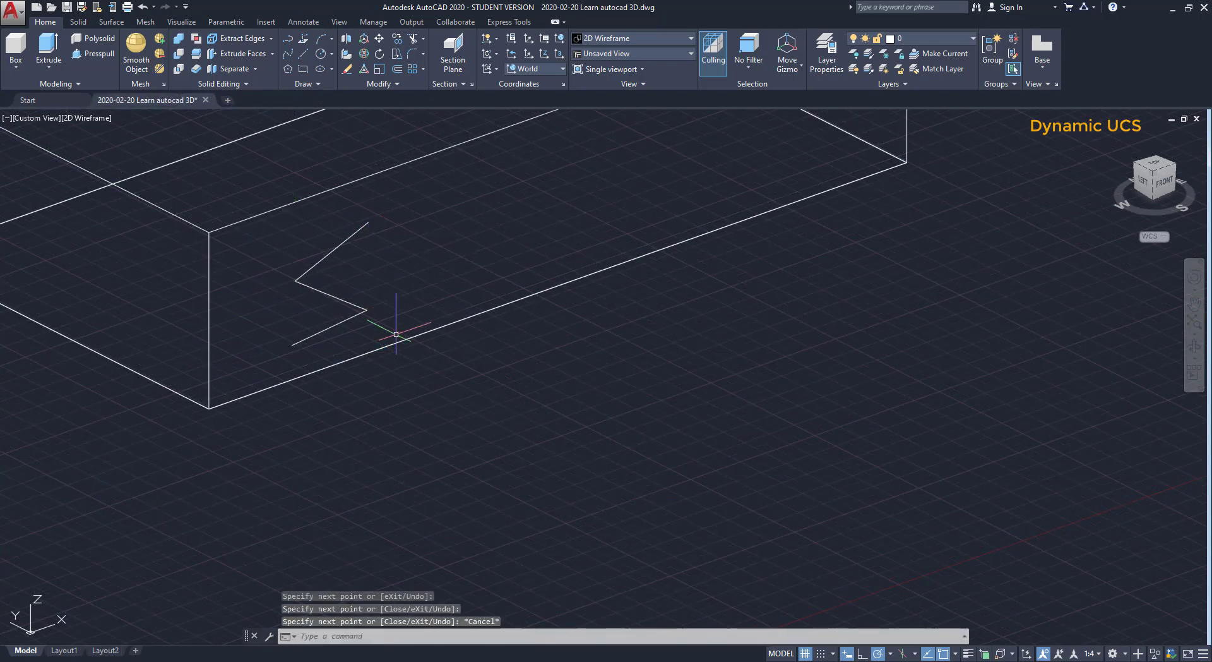
shift+middle_drag(396, 335, 476, 278)
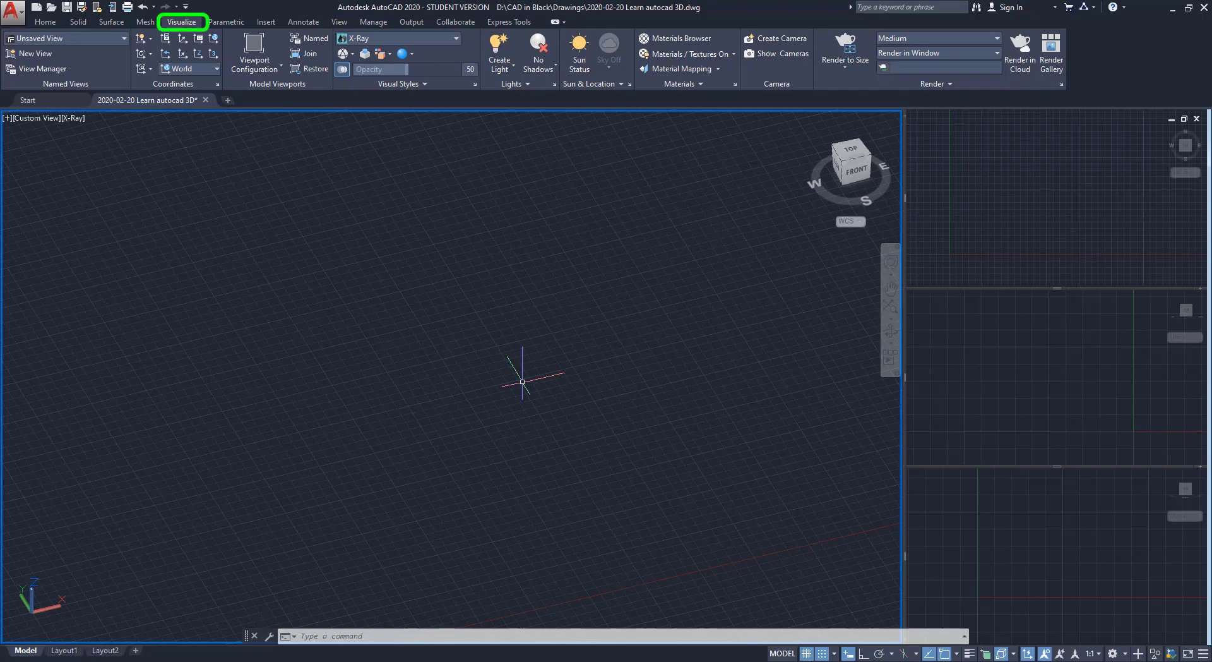
Activate the Top, Left and Right viewports in turn, then return to the 3D perspective viewport
click(279, 66)
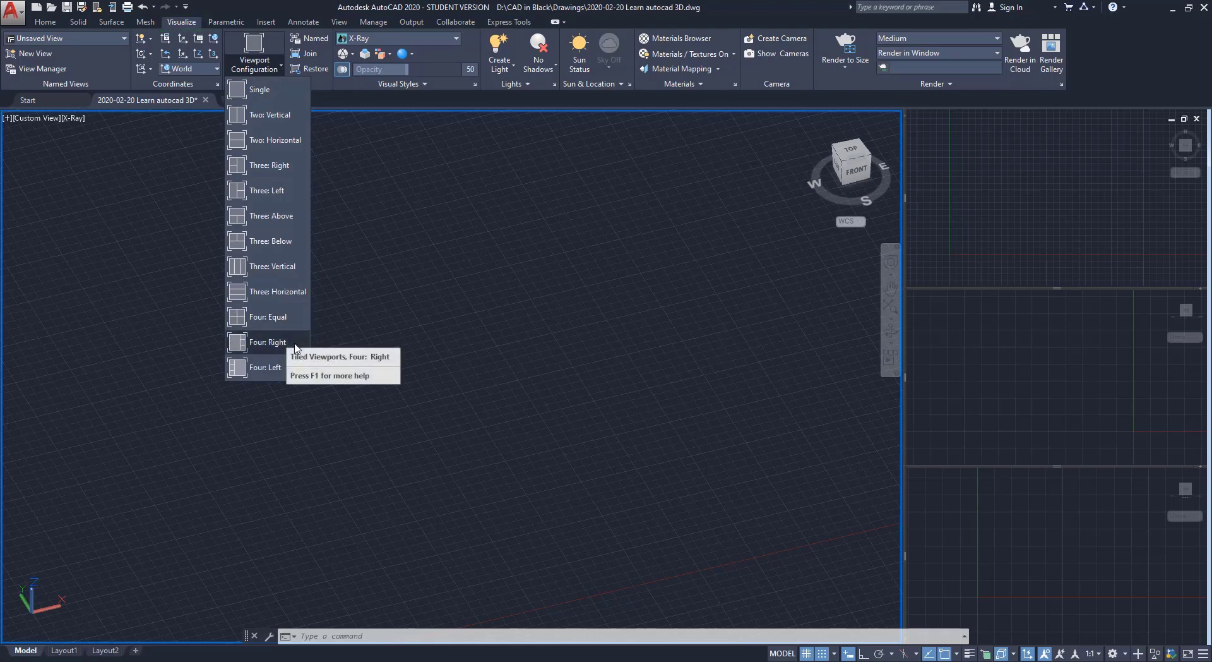
click(434, 327)
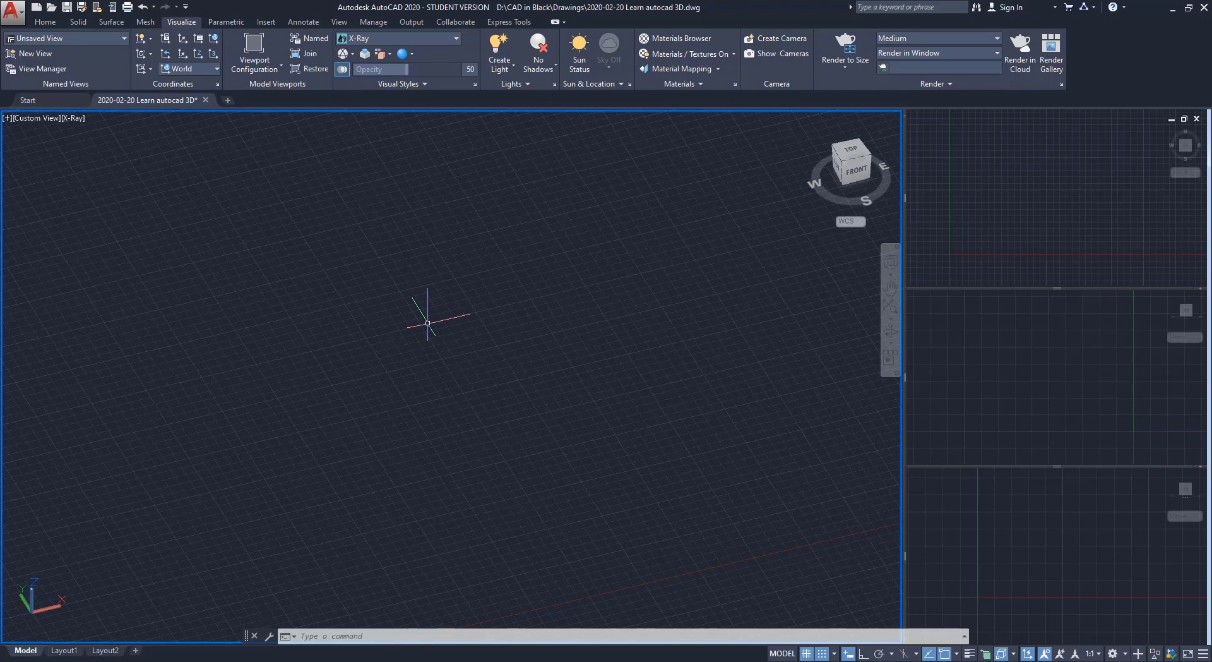
click(1052, 169)
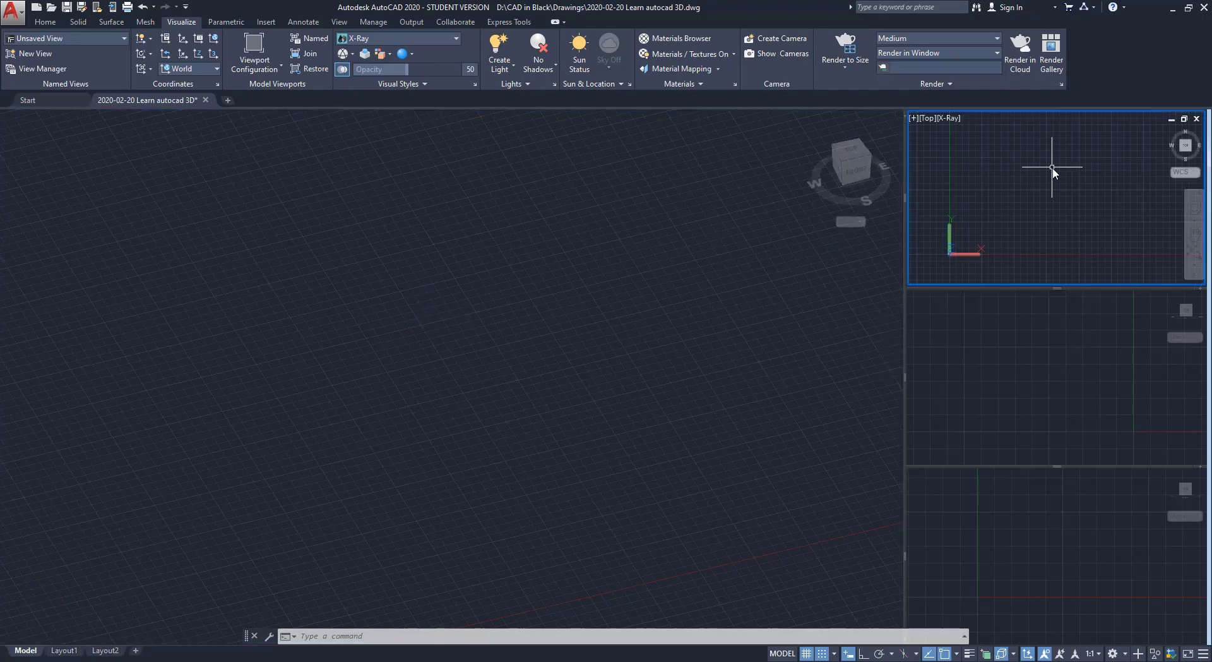
click(1075, 370)
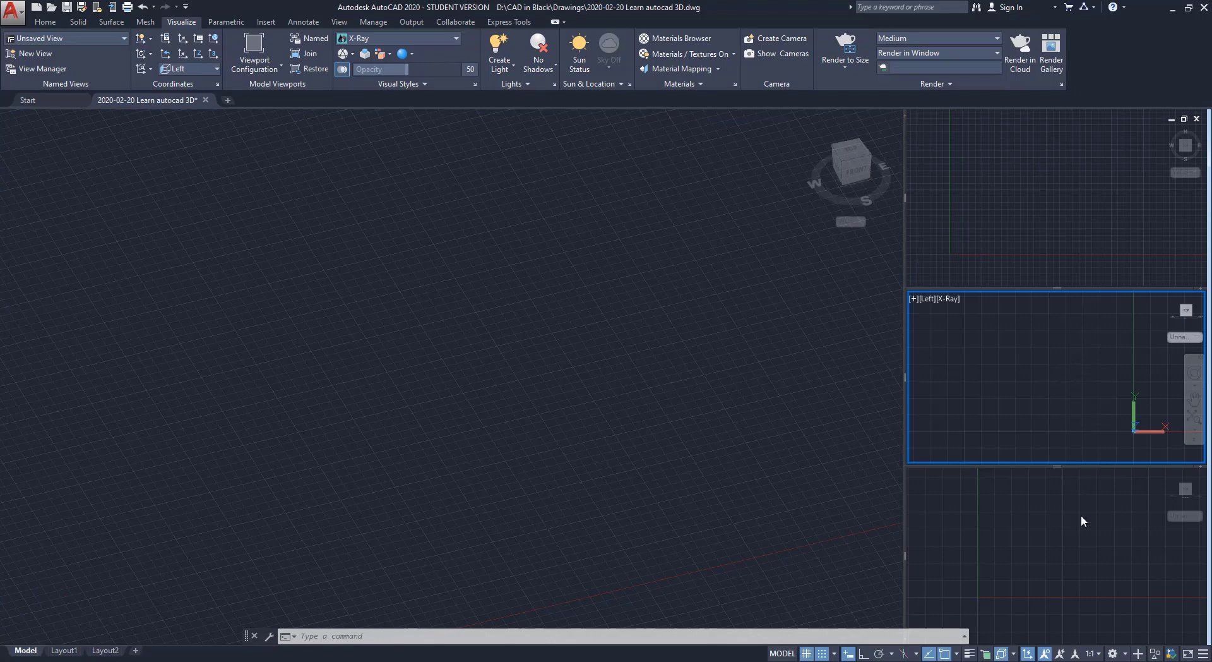
click(1079, 544)
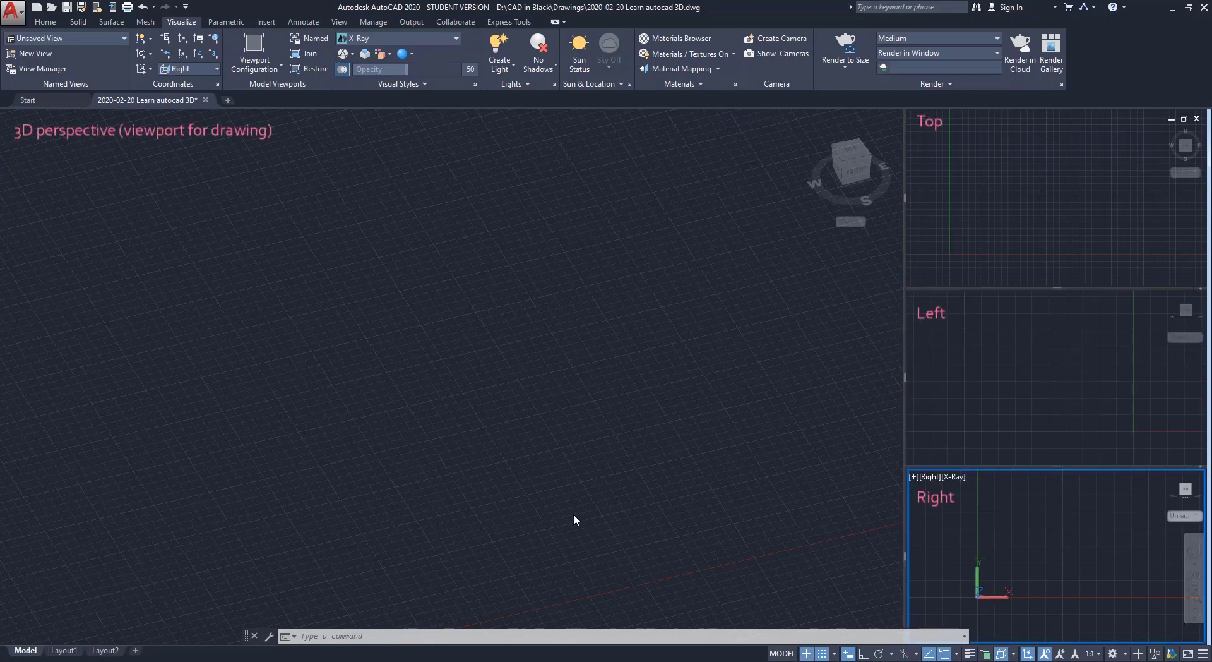
click(398, 496)
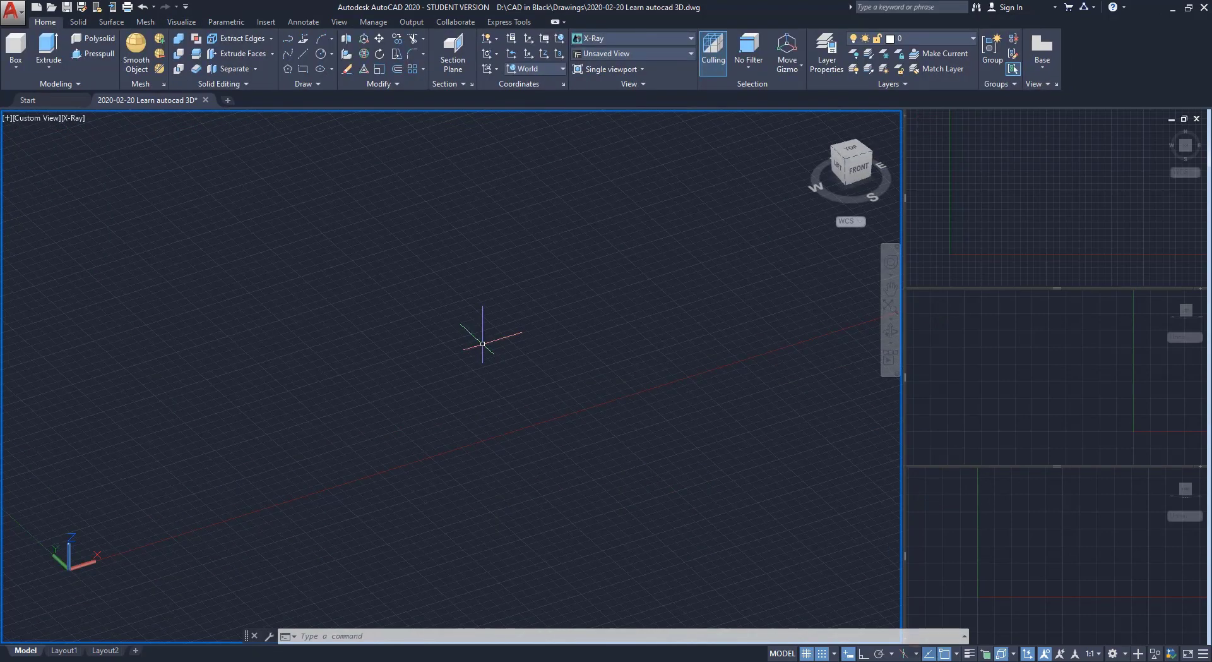
Draw a box solid with a 100 by 100 base and a height of 120
click(15, 67)
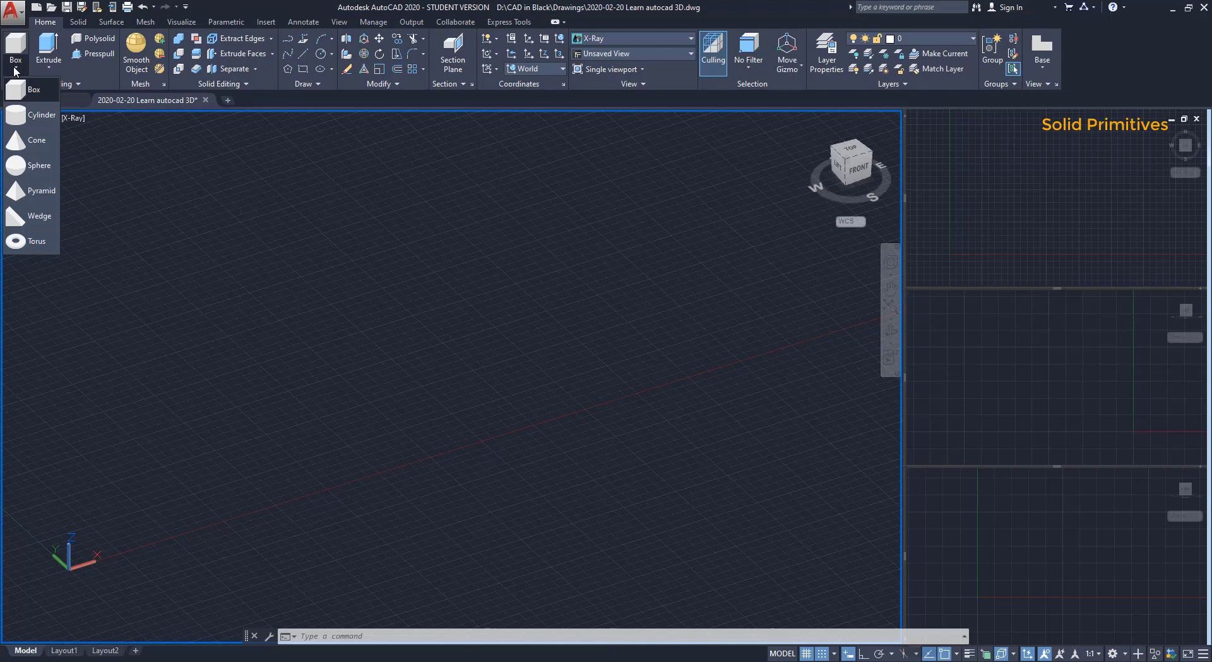
click(185, 207)
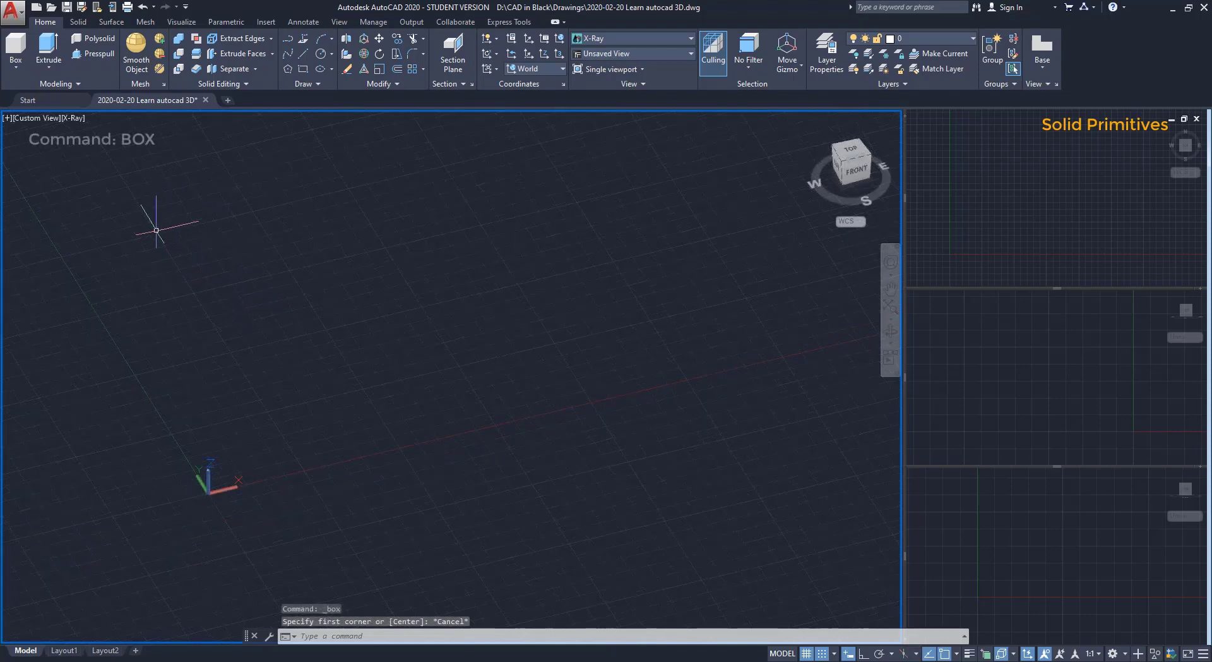
click(15, 51)
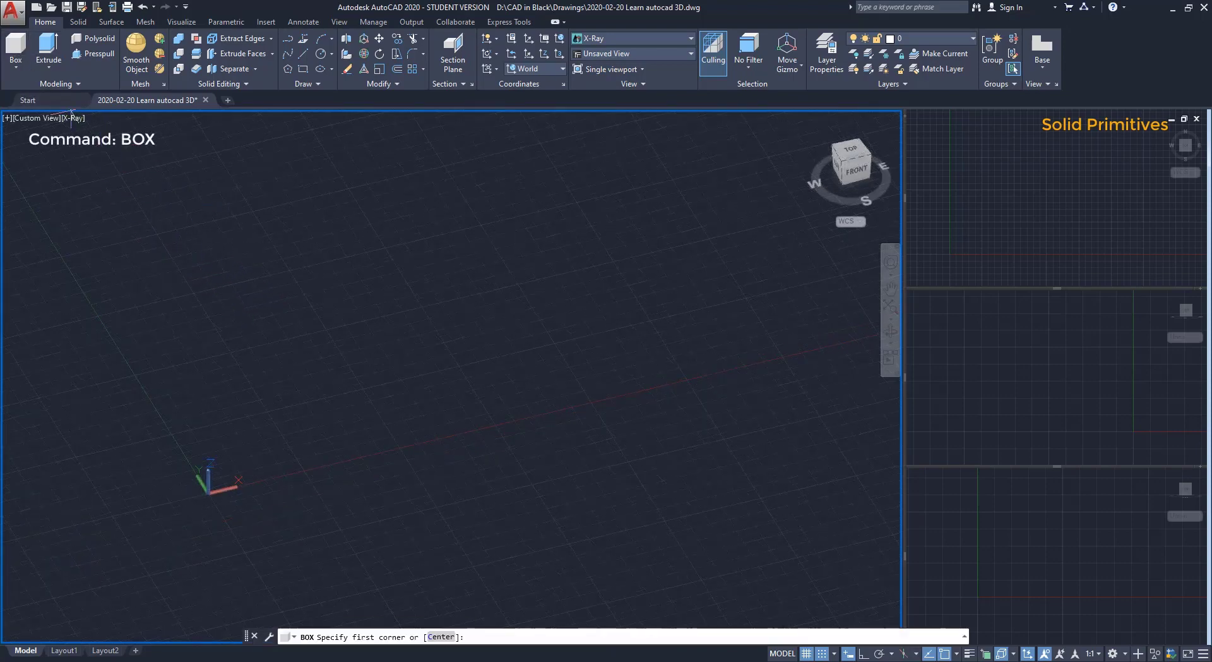
scroll(259, 378, up, 3)
click(285, 406)
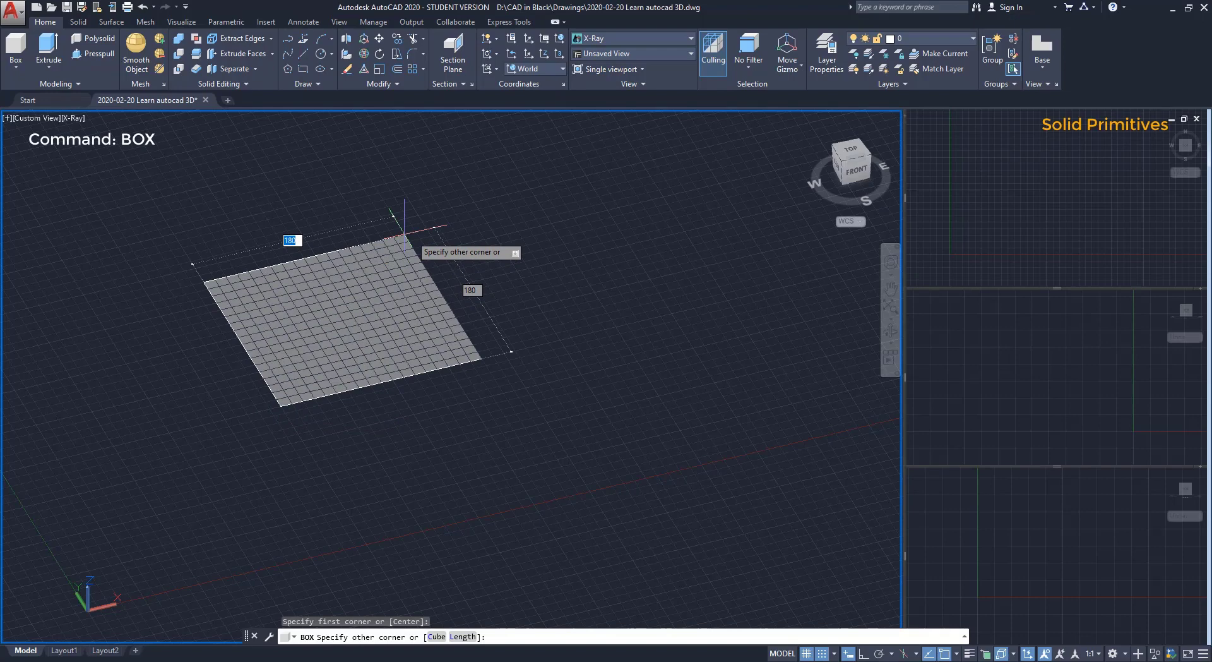
text(100)
key(Tab)
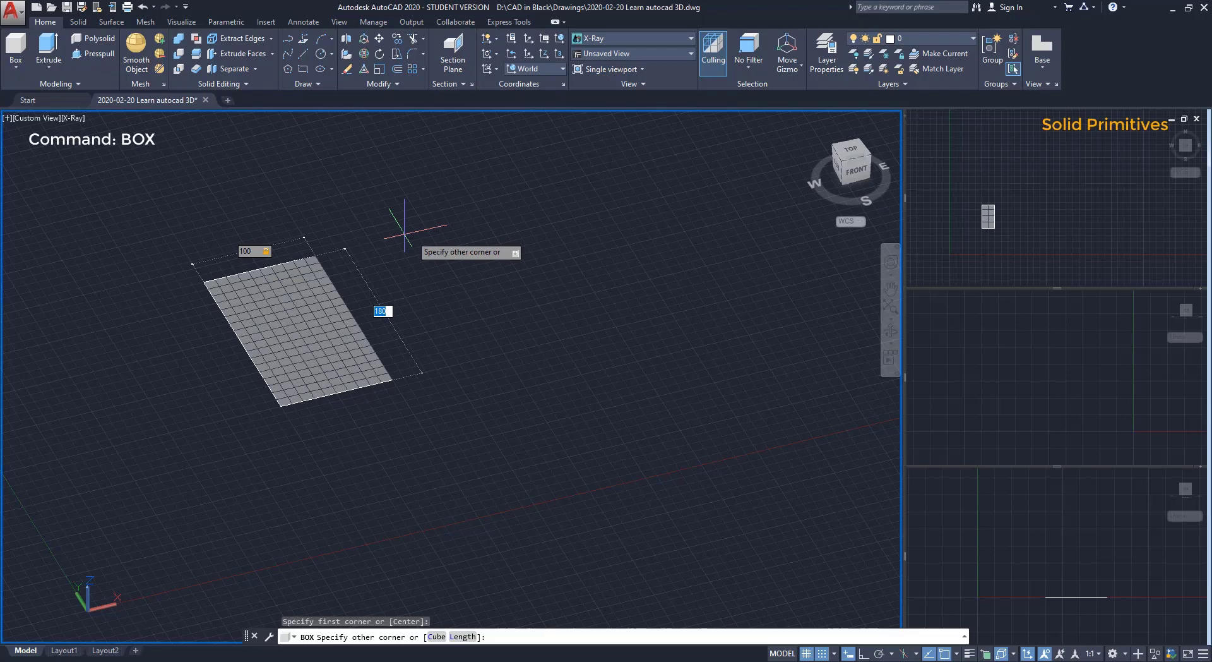
text(100)
key(Return)
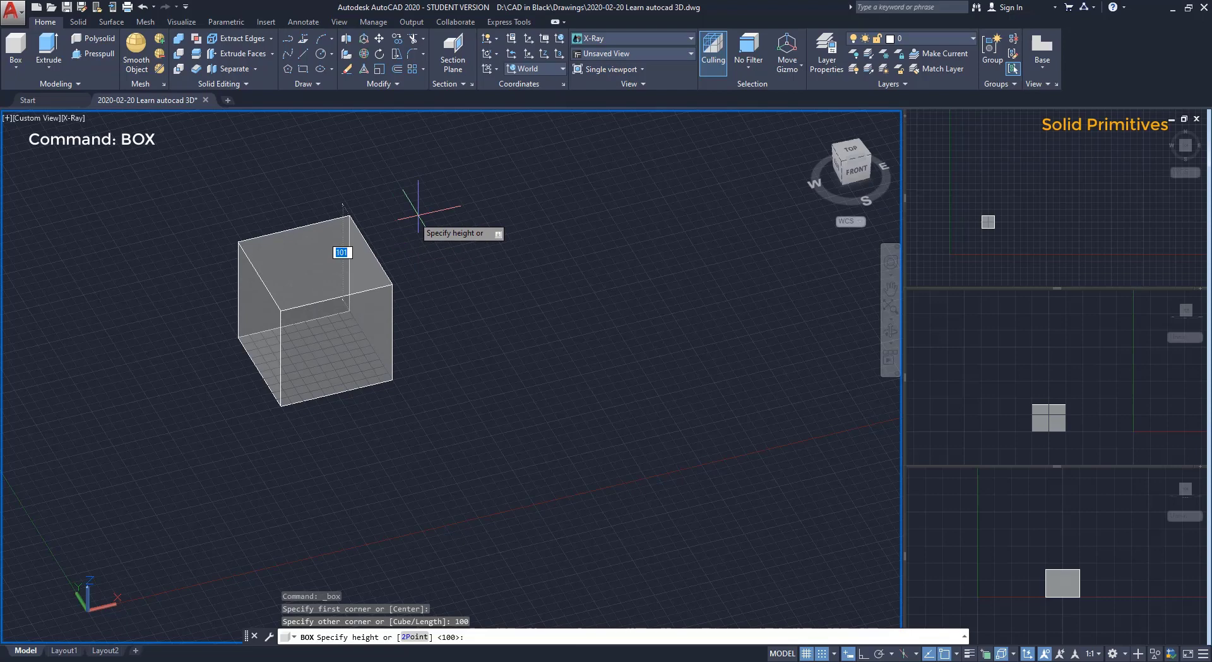
text(120)
key(Return)
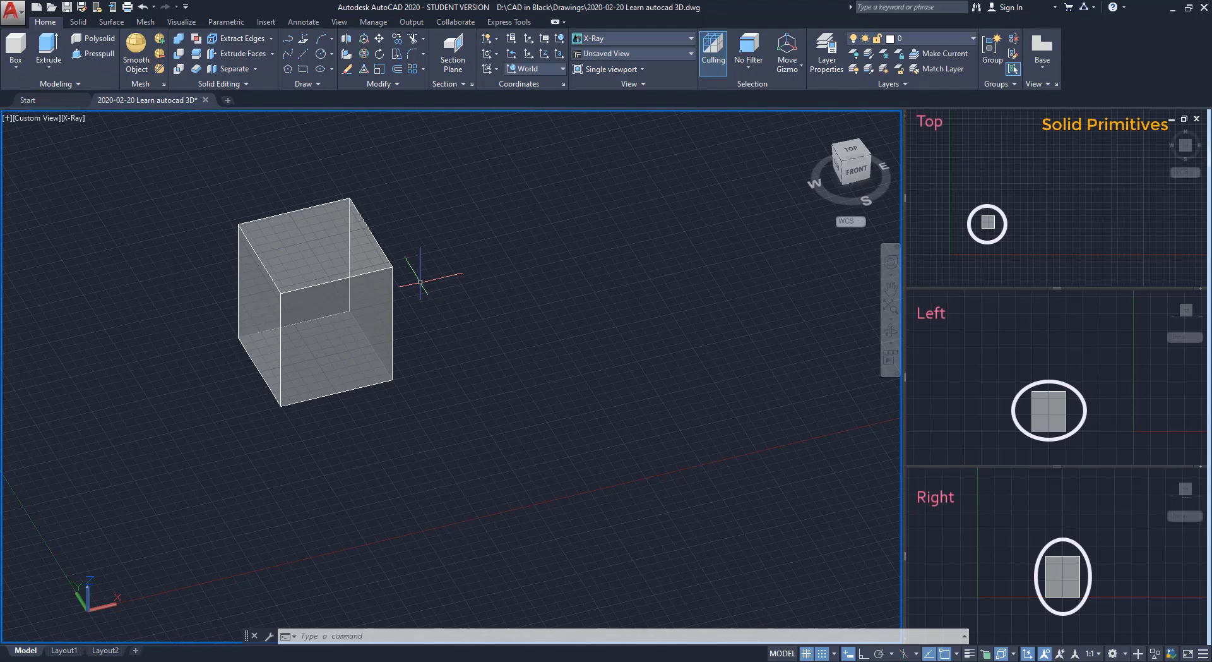
Draw a cylinder of radius 50 and height 120 beside the box
click(16, 66)
click(36, 117)
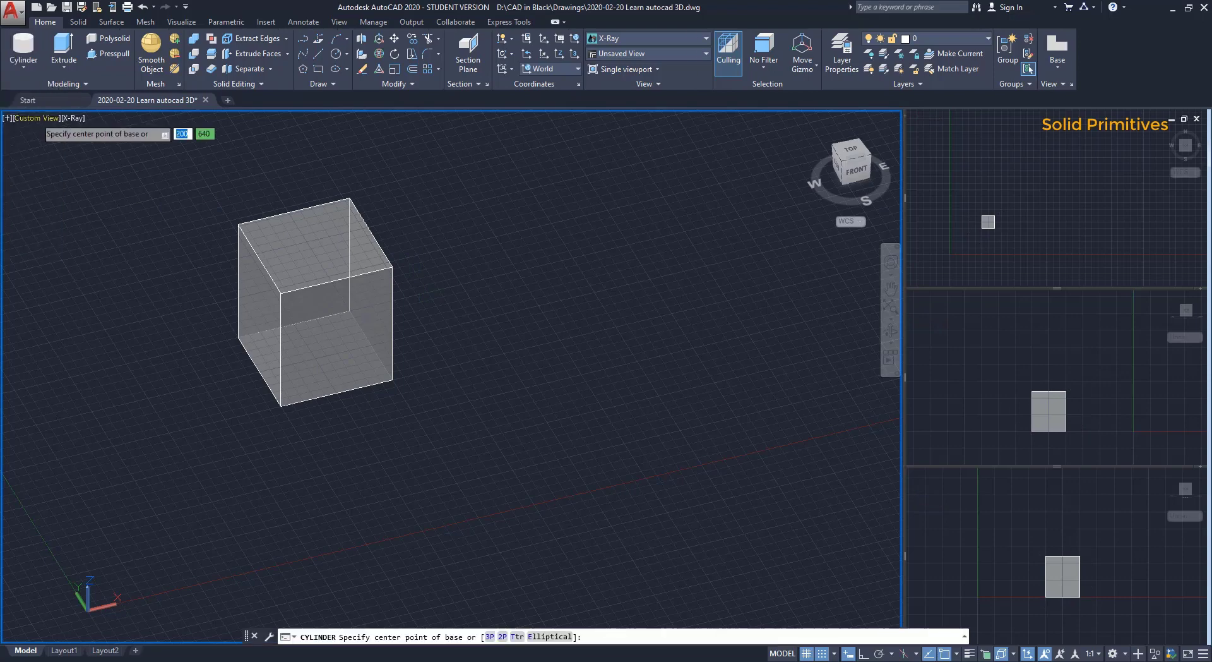
click(483, 317)
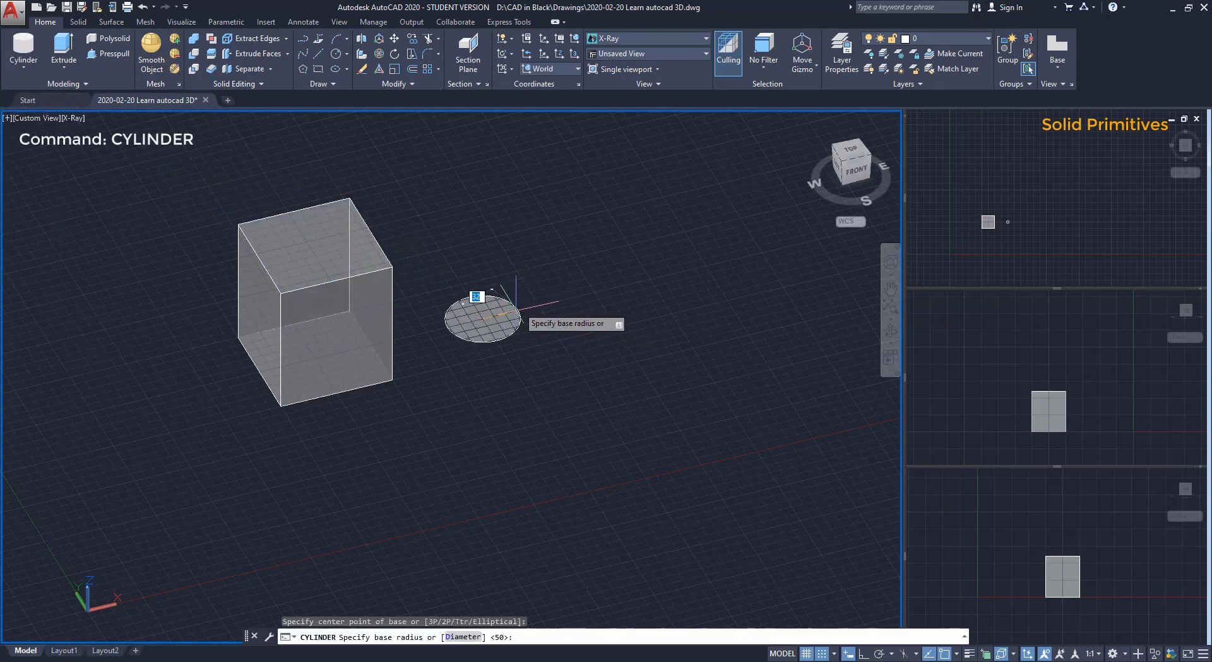
text(50)
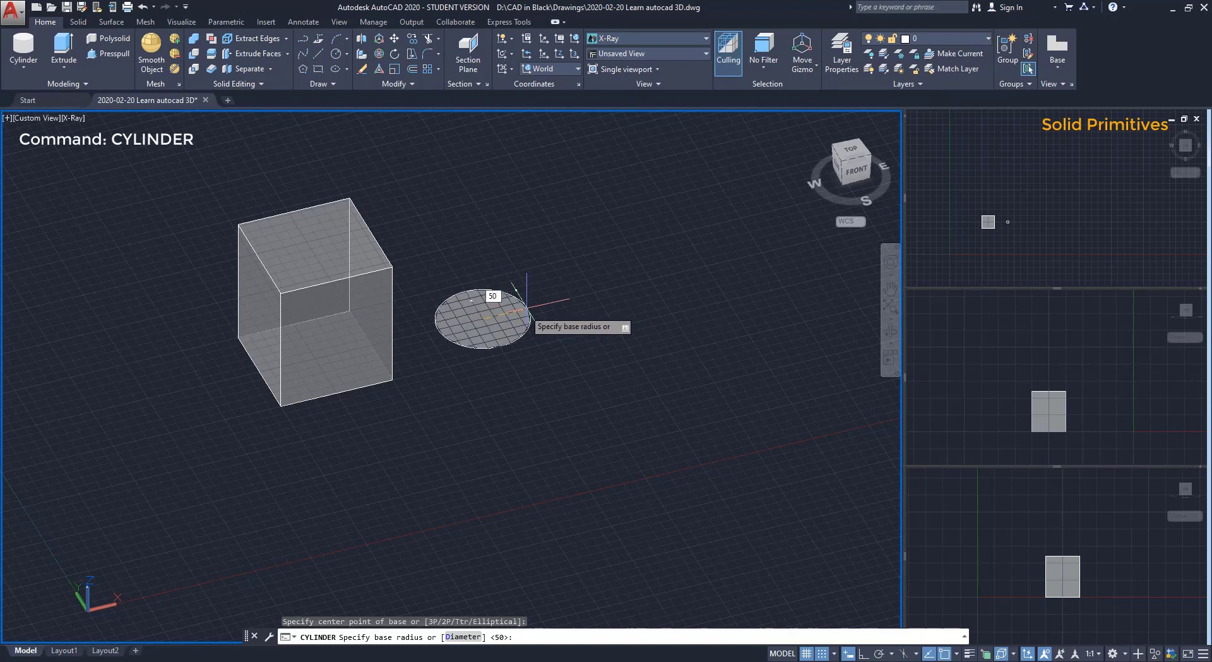
key(Return)
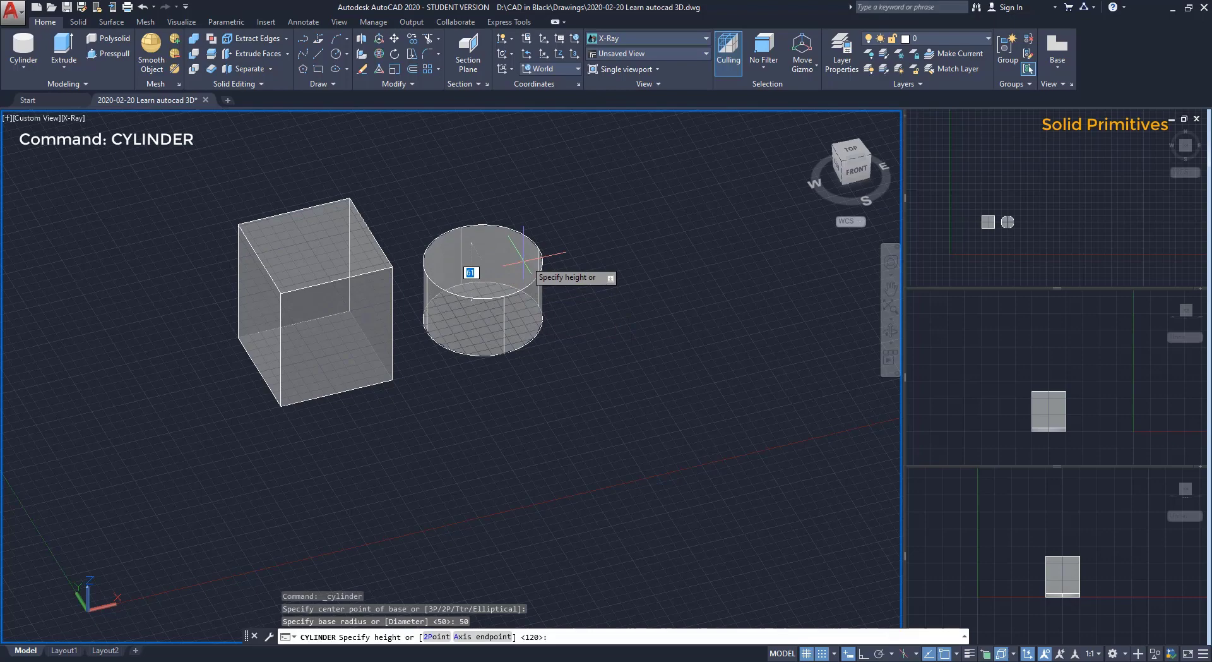
text(120)
key(Return)
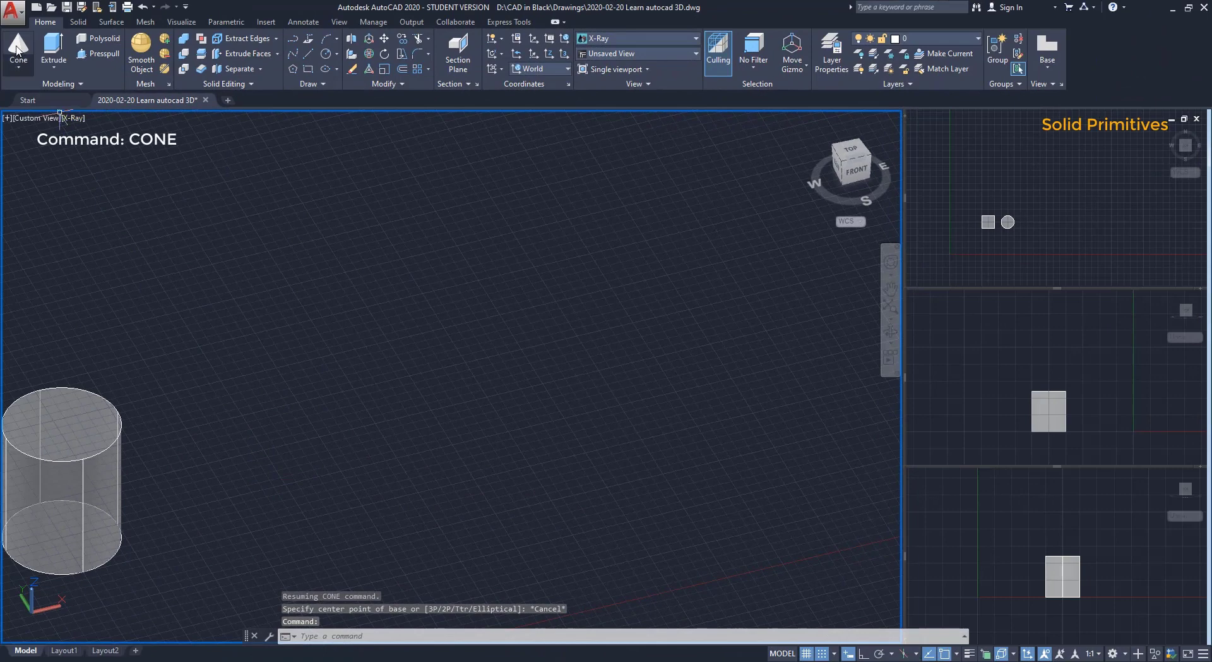
Draw a cone with base radius 80 and height 100
click(17, 50)
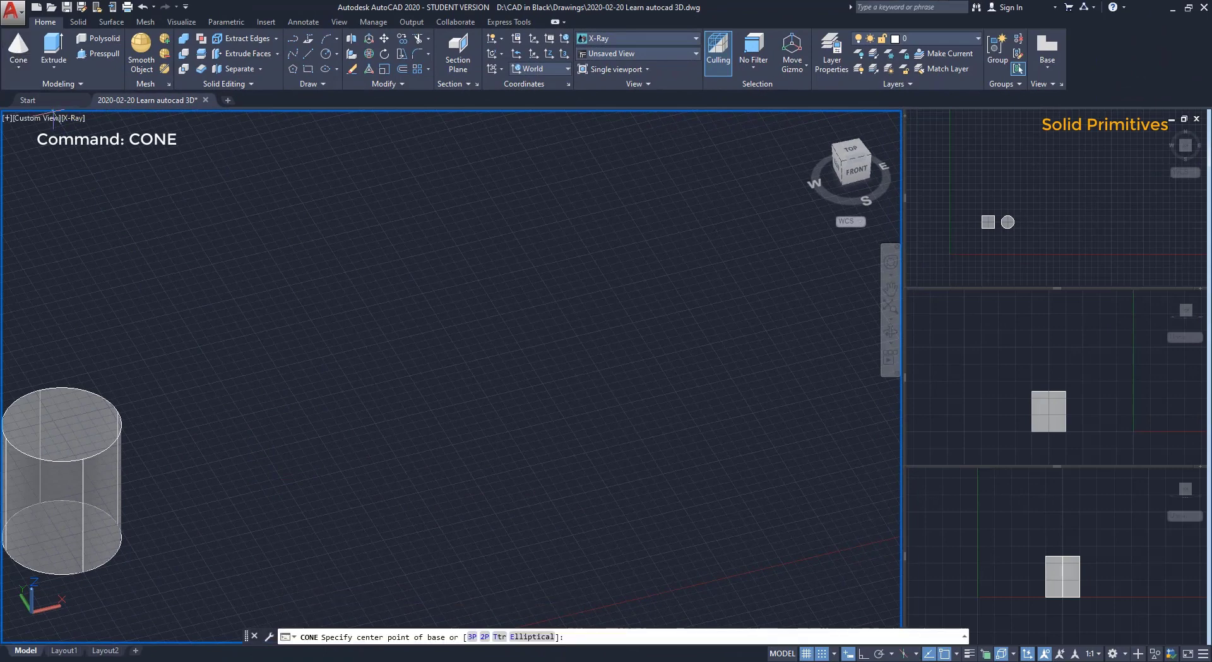
click(285, 483)
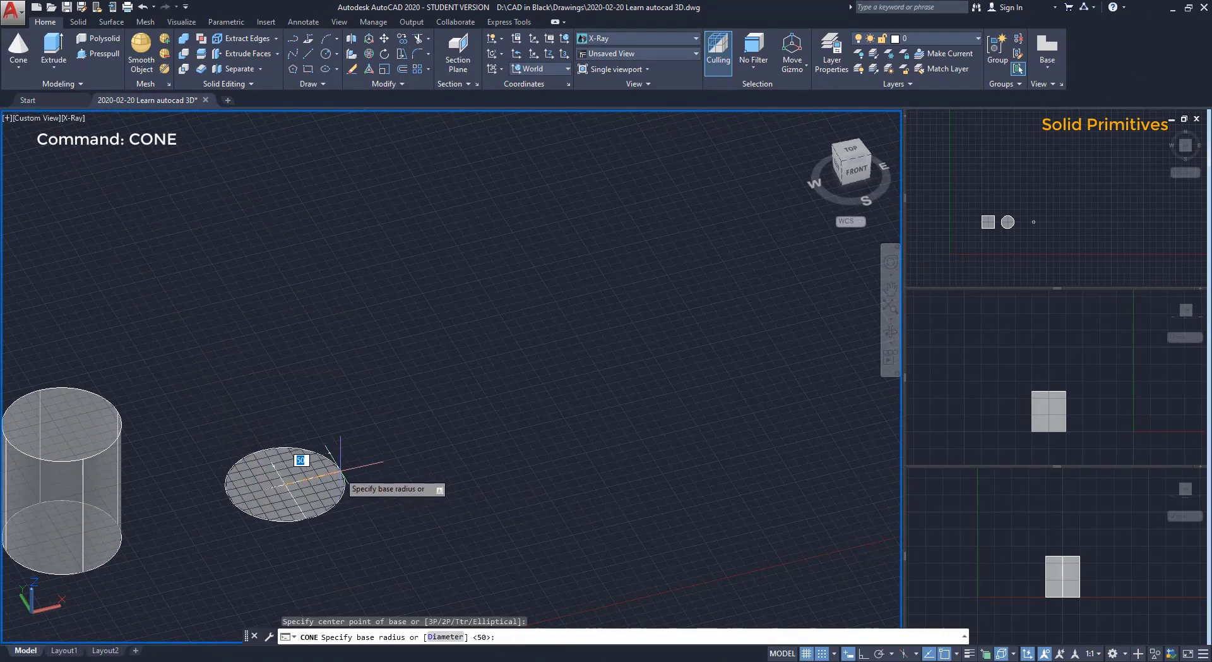
text(80)
key(Return)
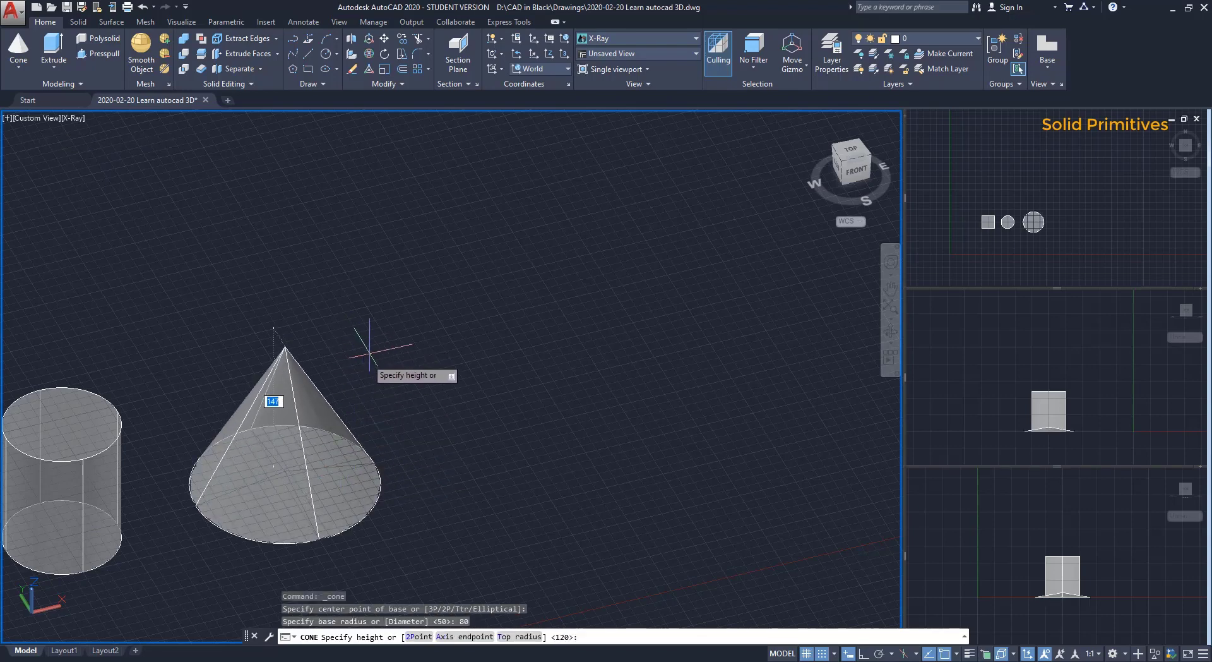
middle_drag(411, 554, 492, 336)
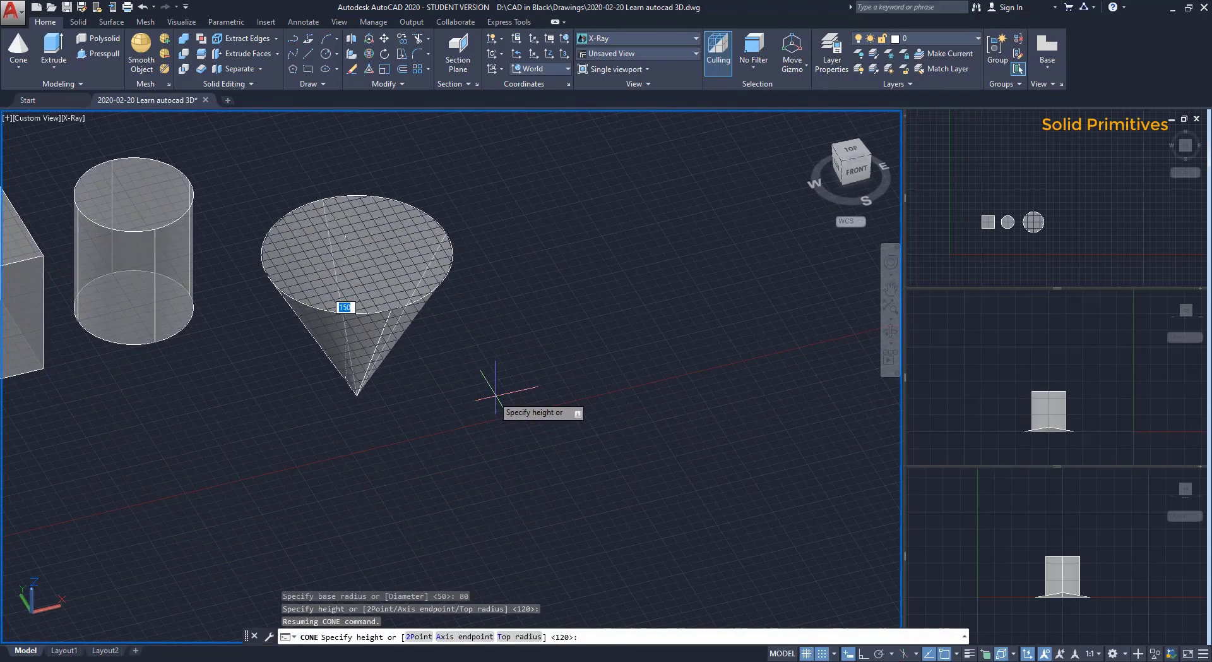
text(100)
key(Return)
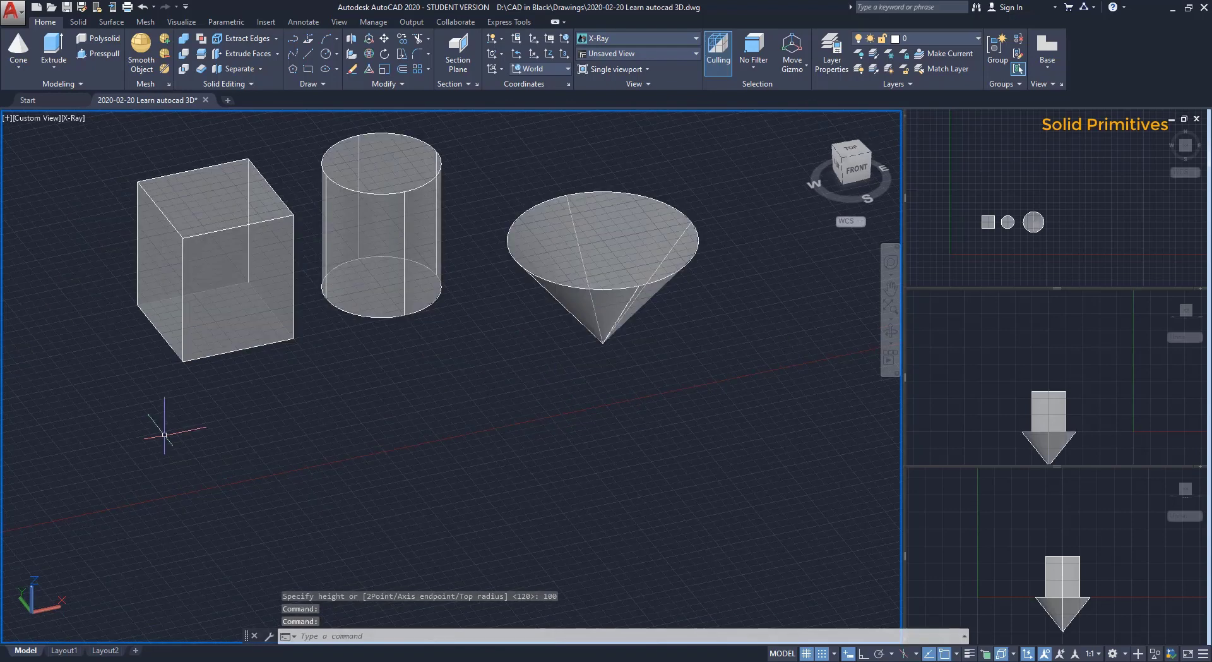
Activate the Left viewport, return to the 3D viewport and orbit to view from the left
click(994, 355)
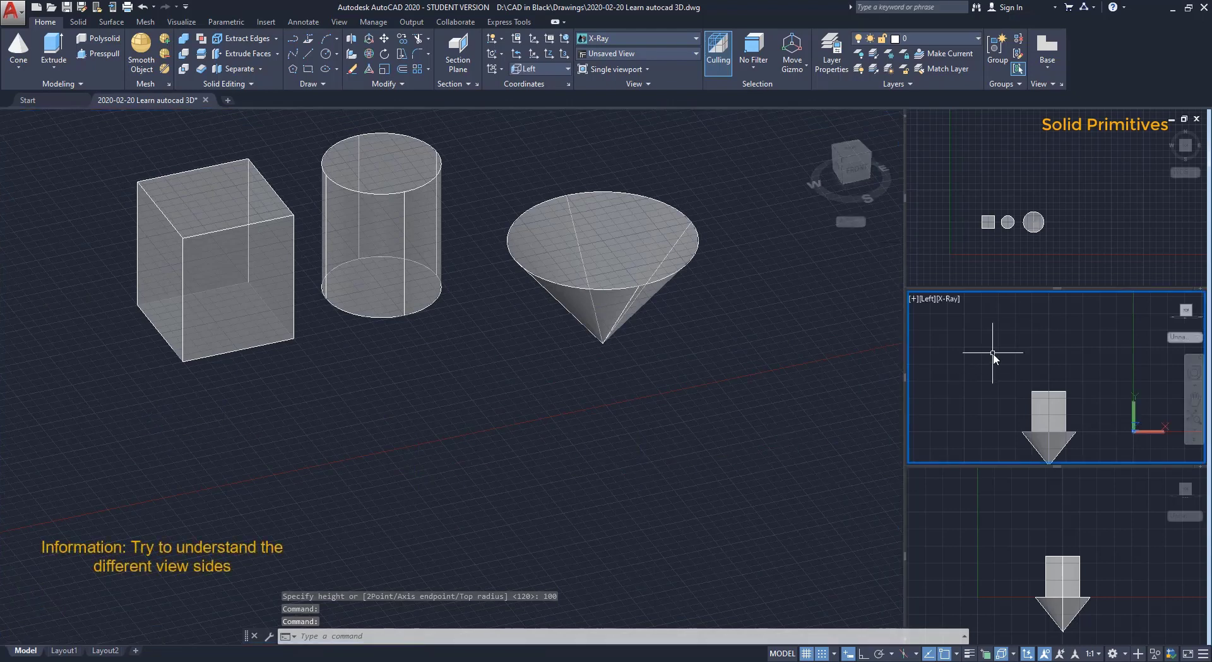
click(734, 423)
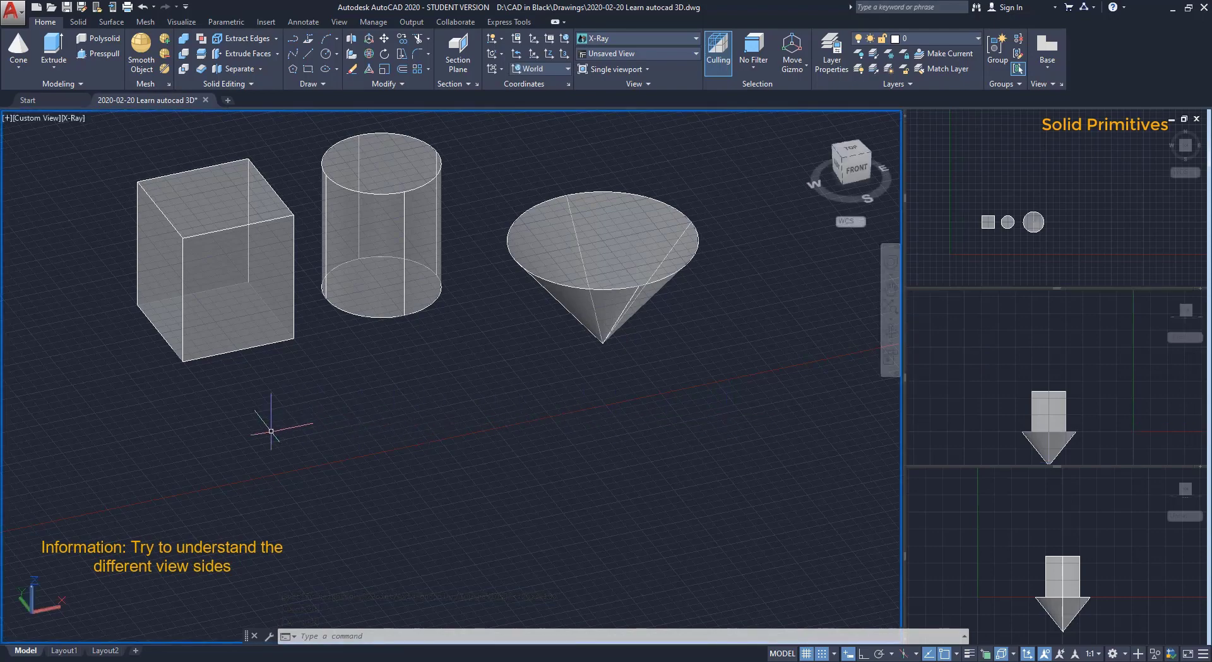
shift+middle_drag(260, 442, 422, 371)
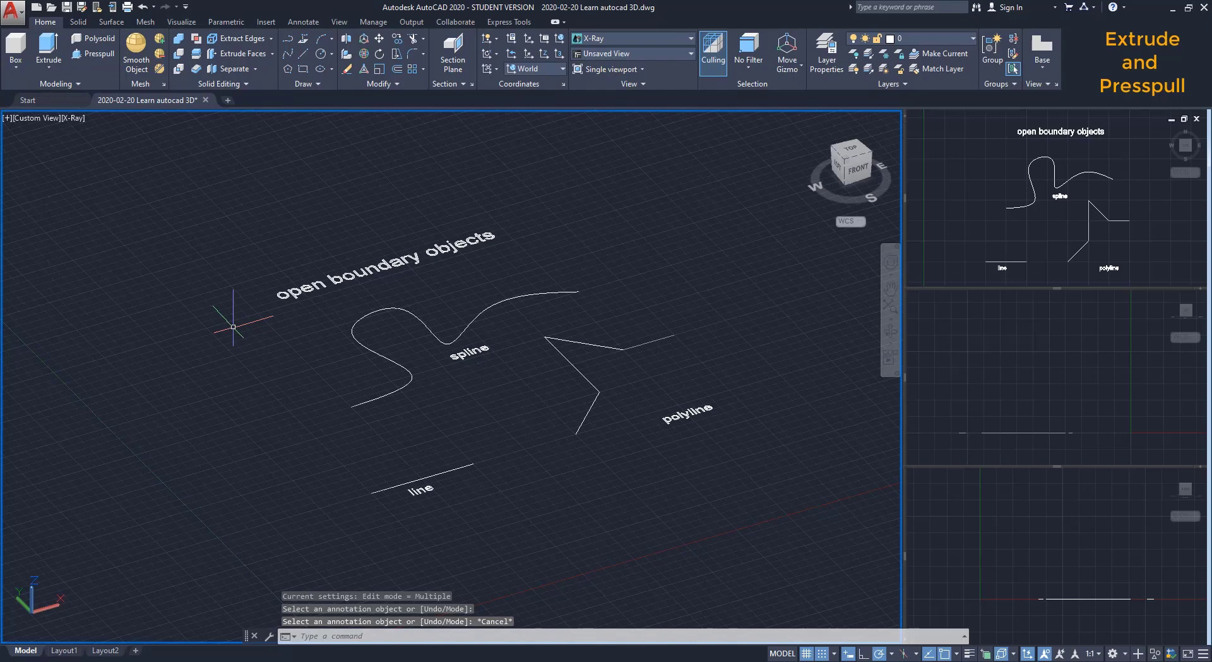
Extrude the spline, line and polyline 50 units into surfaces
click(48, 49)
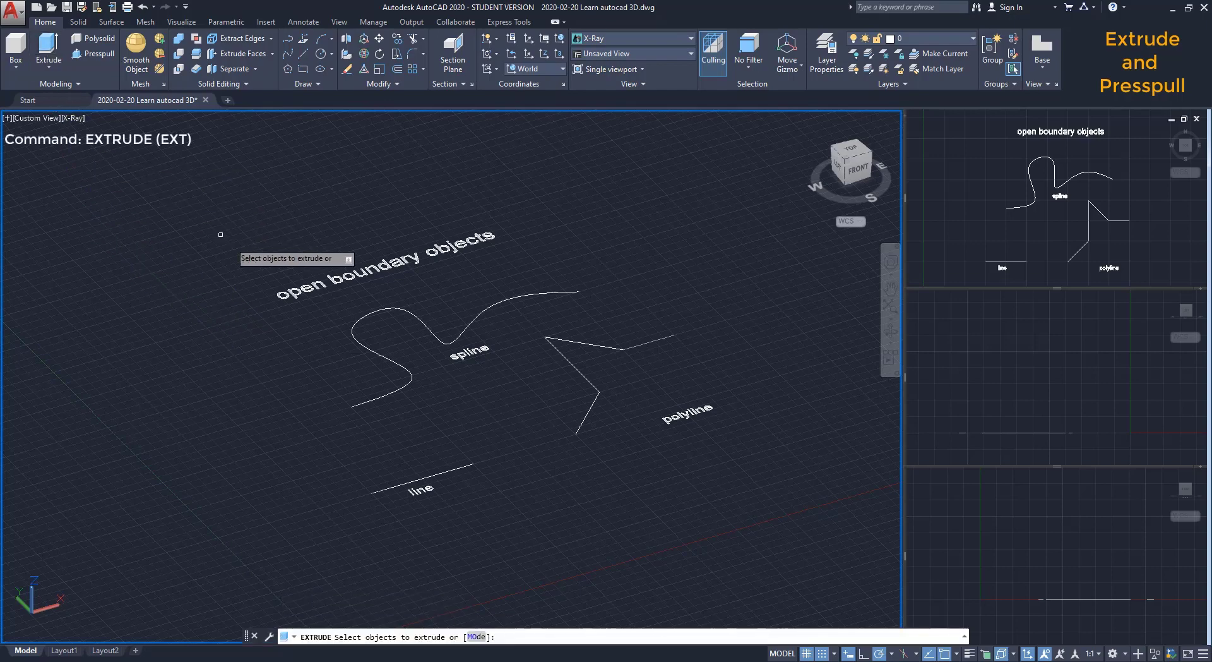
click(351, 329)
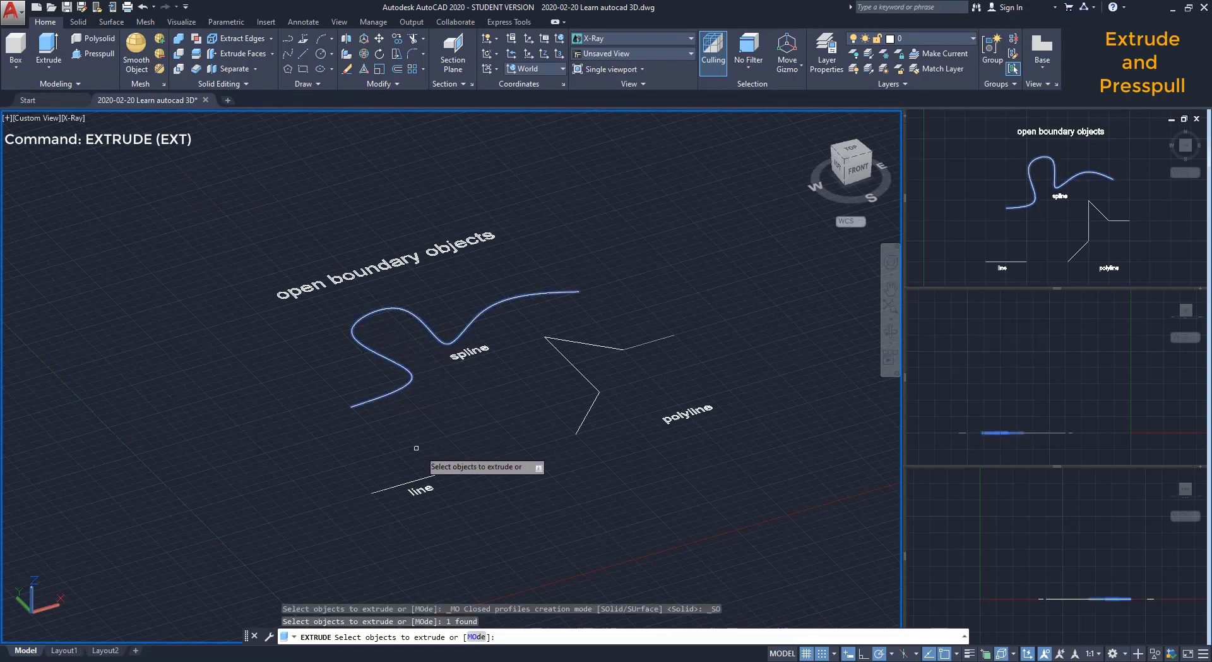
click(449, 465)
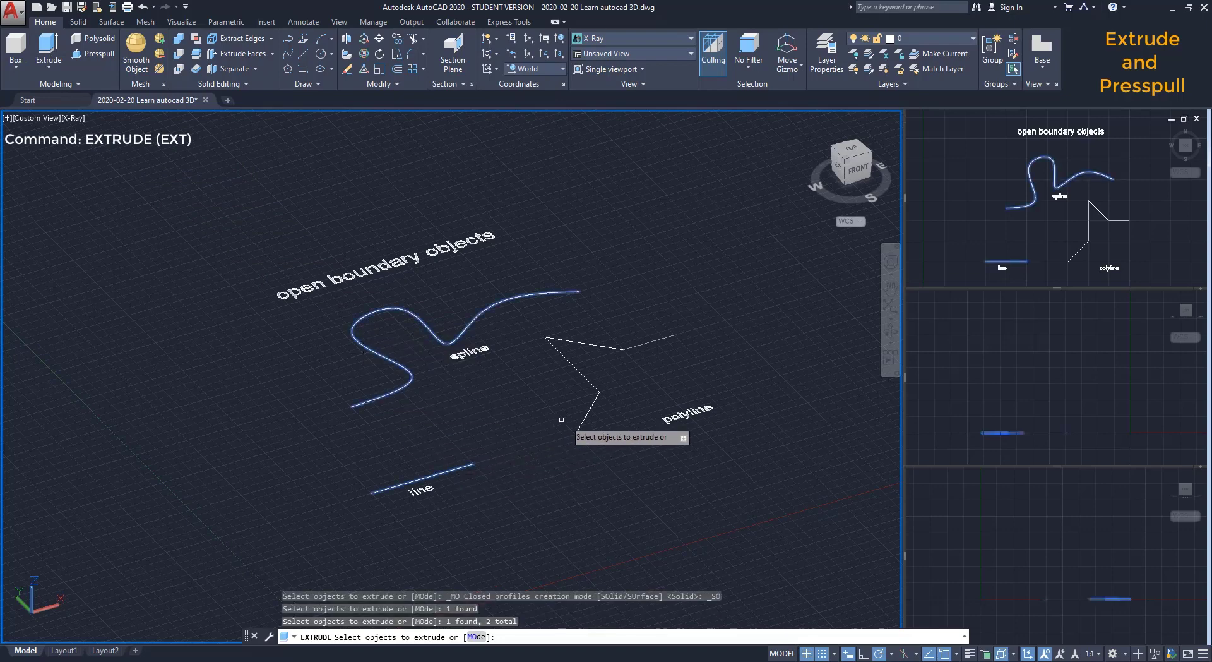
click(584, 418)
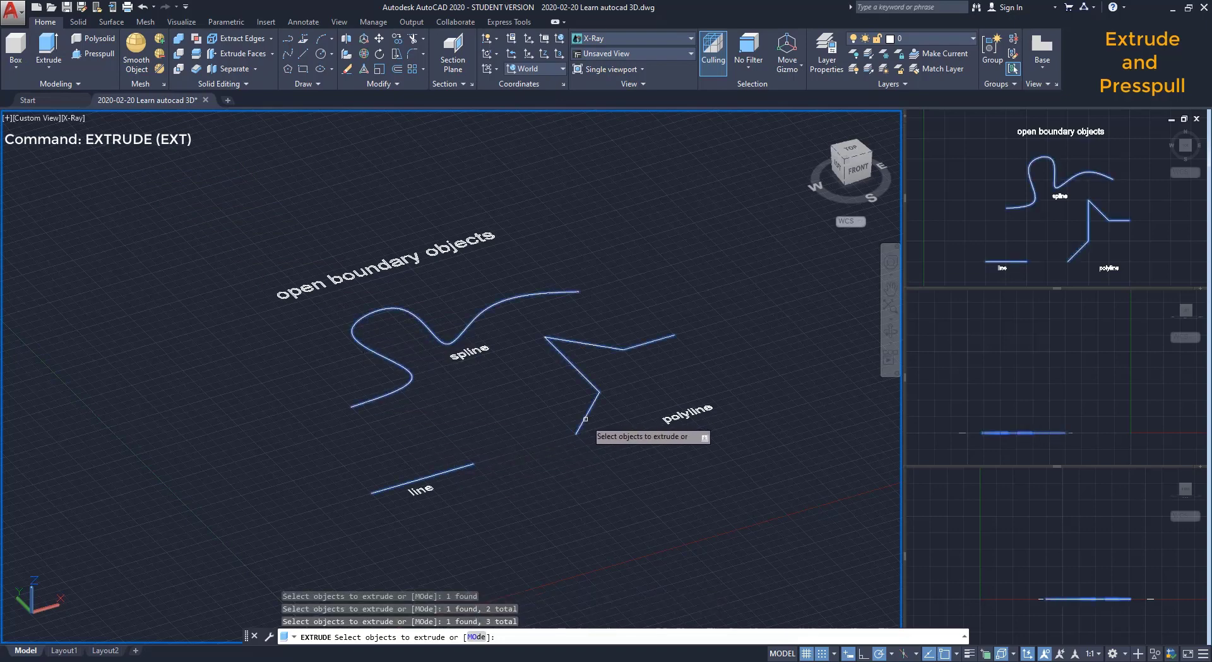
key(Return)
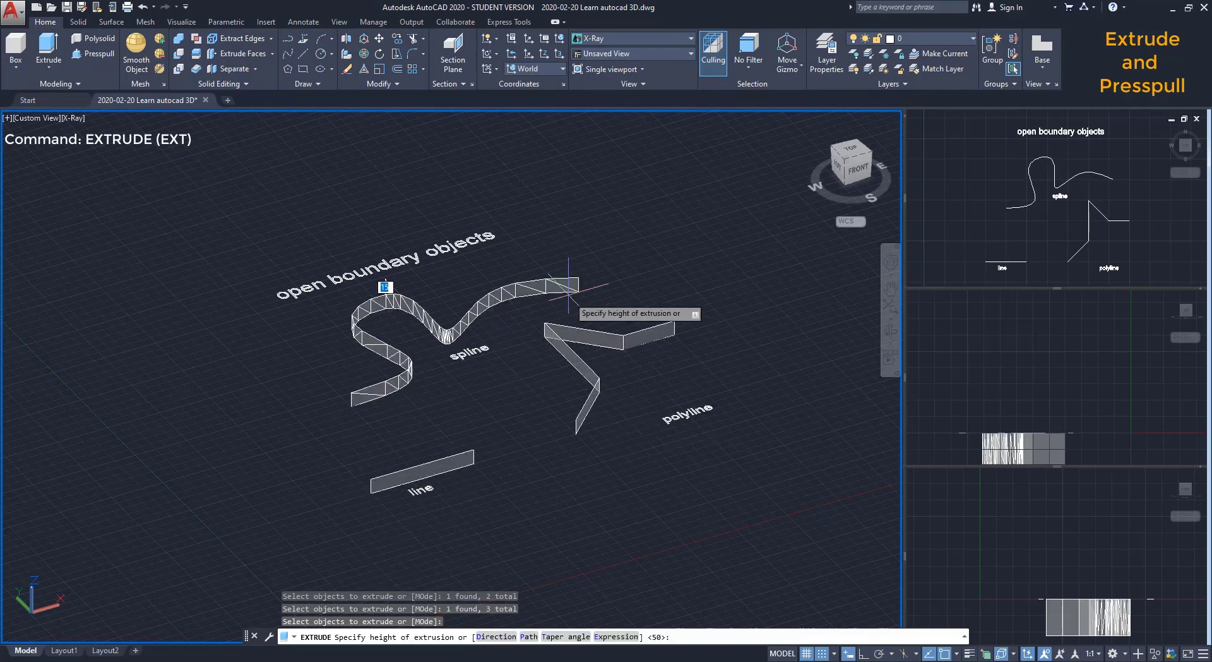
text(50)
key(Return)
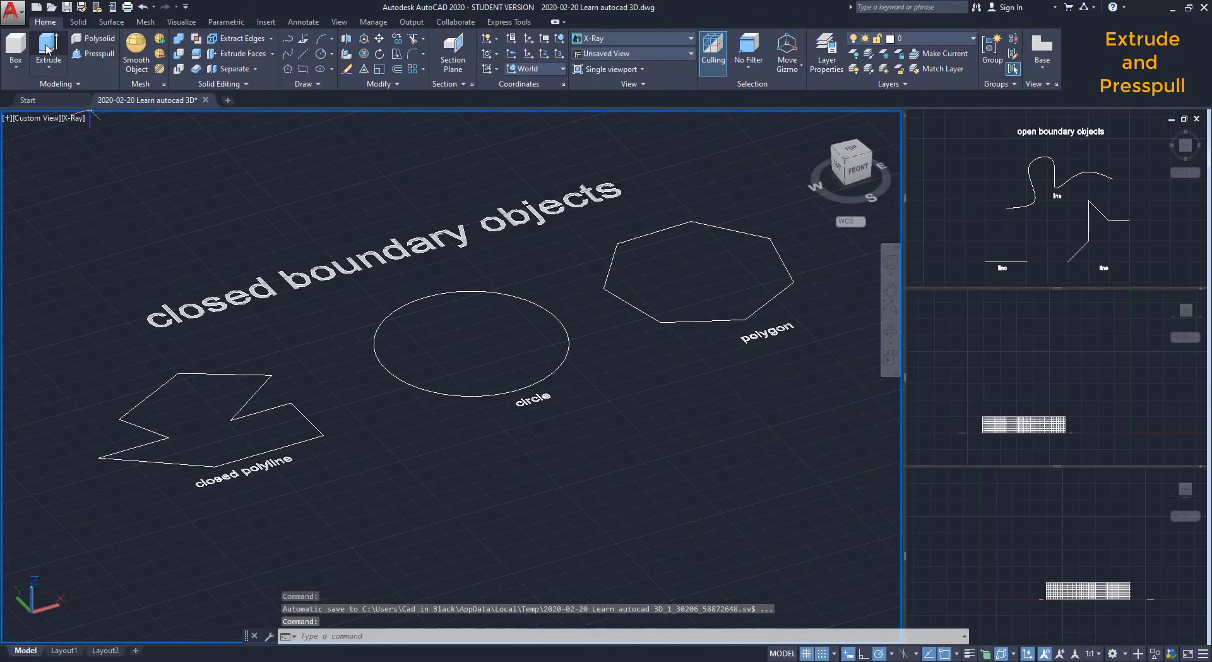
click(47, 49)
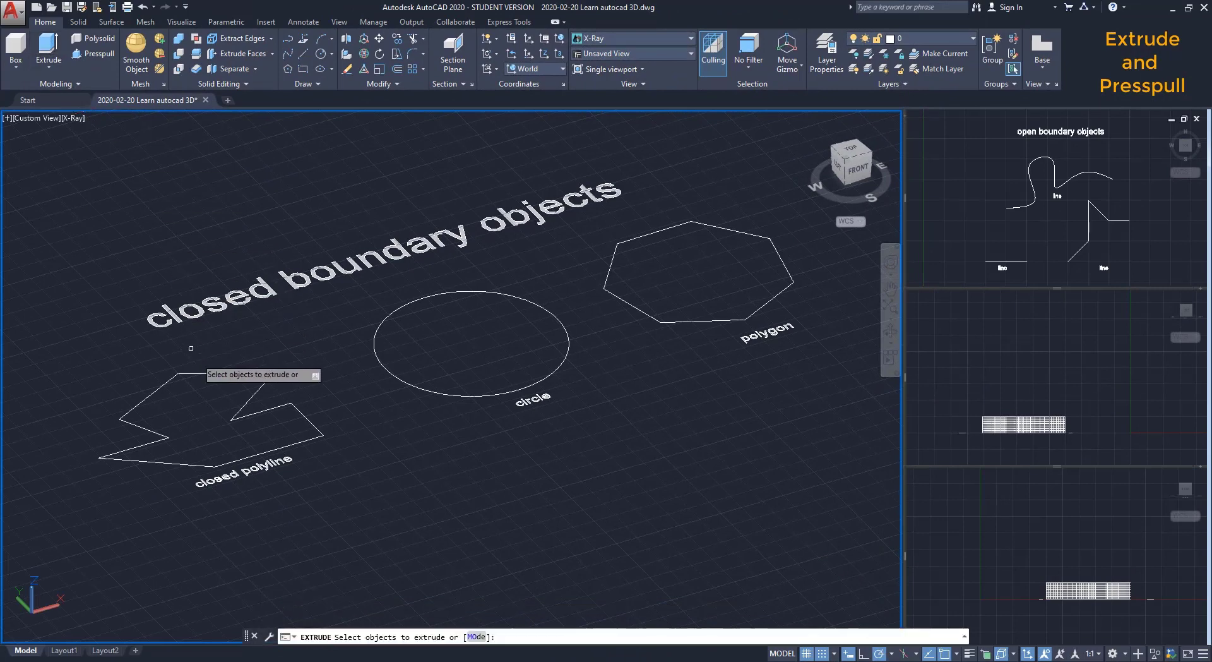
click(238, 374)
click(483, 292)
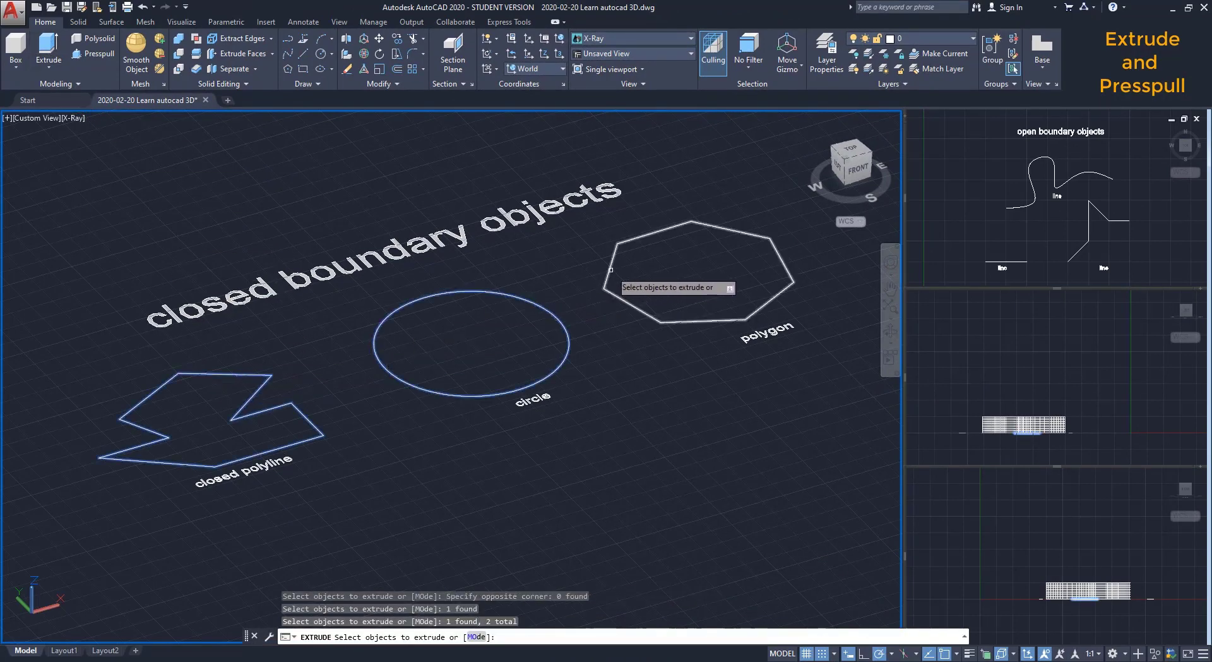
click(608, 271)
key(Return)
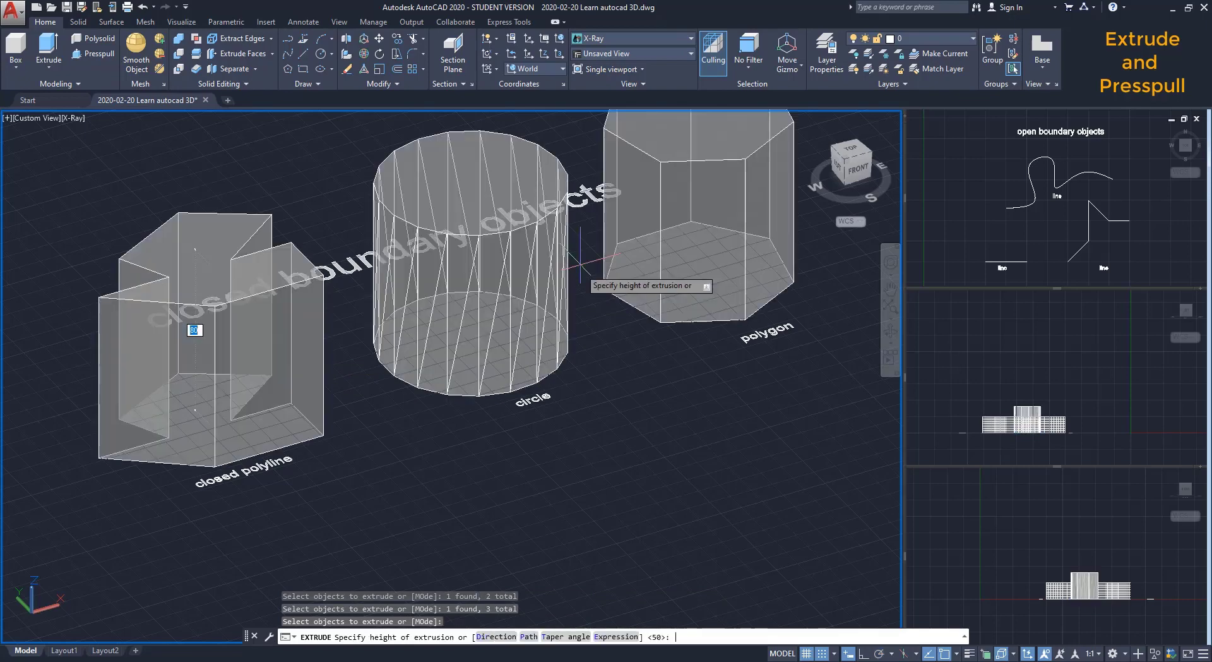
text(50)
key(Return)
scroll(671, 374, down, 2)
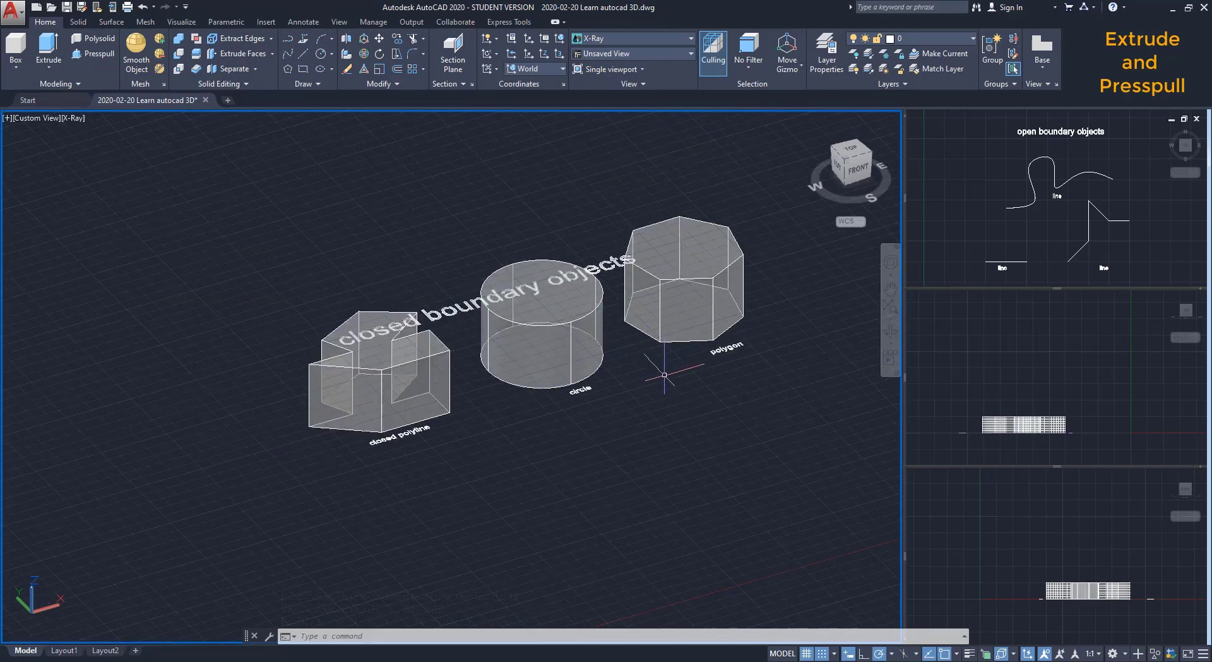
scroll(657, 370, up, 2)
key(ctrl+z)
key(ctrl+z)
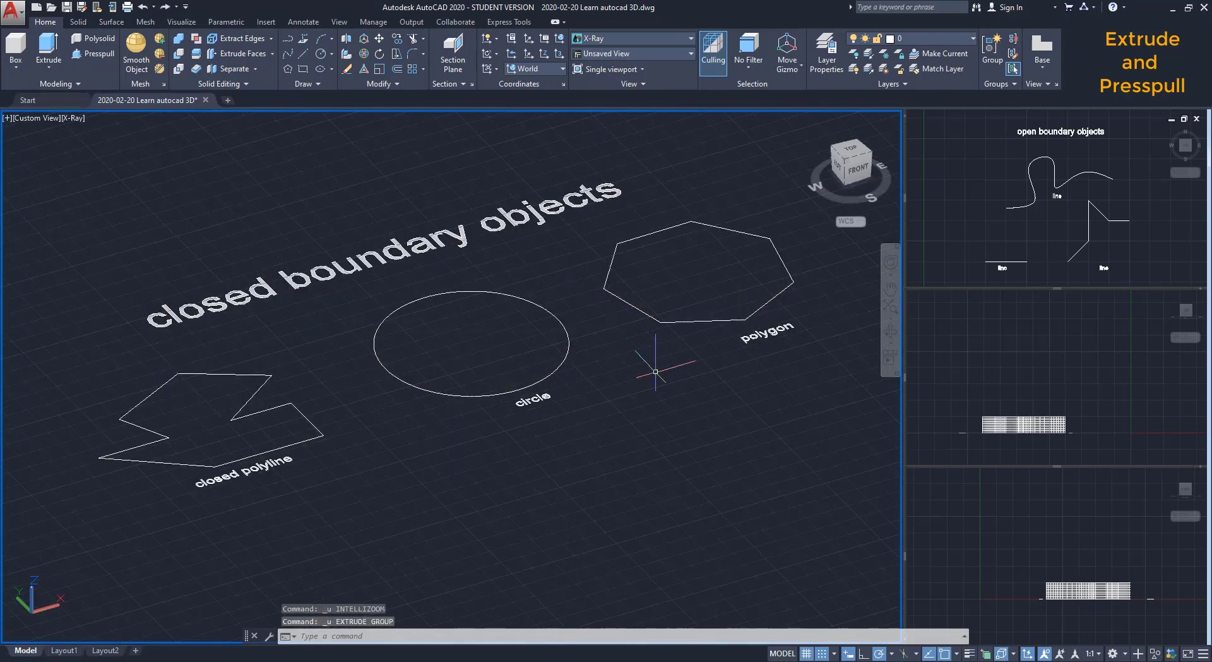
Start EXTRUDE and set the closed-profile creation mode to Surface
text(EX)
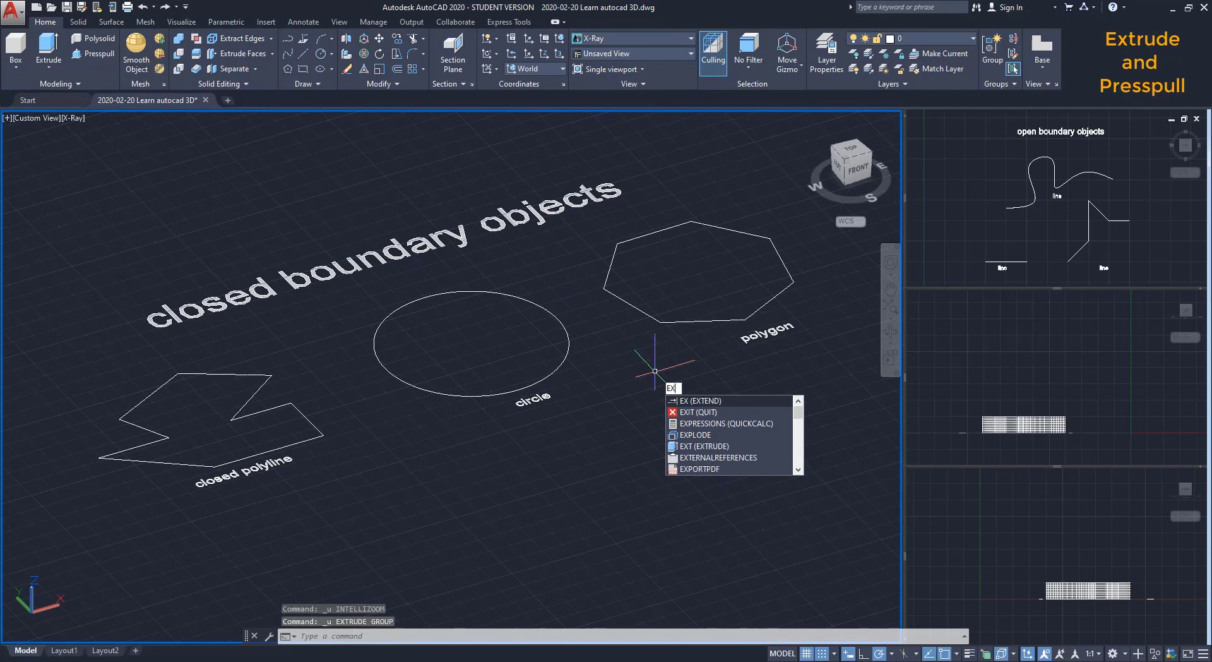
text(t)
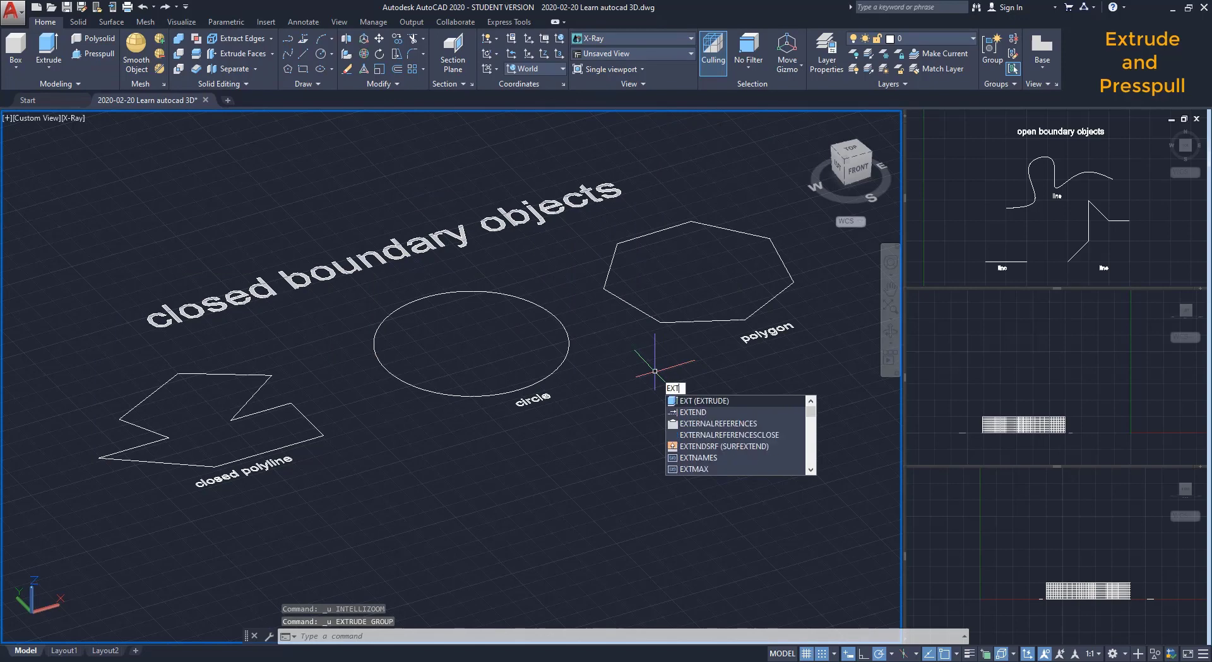
key(Return)
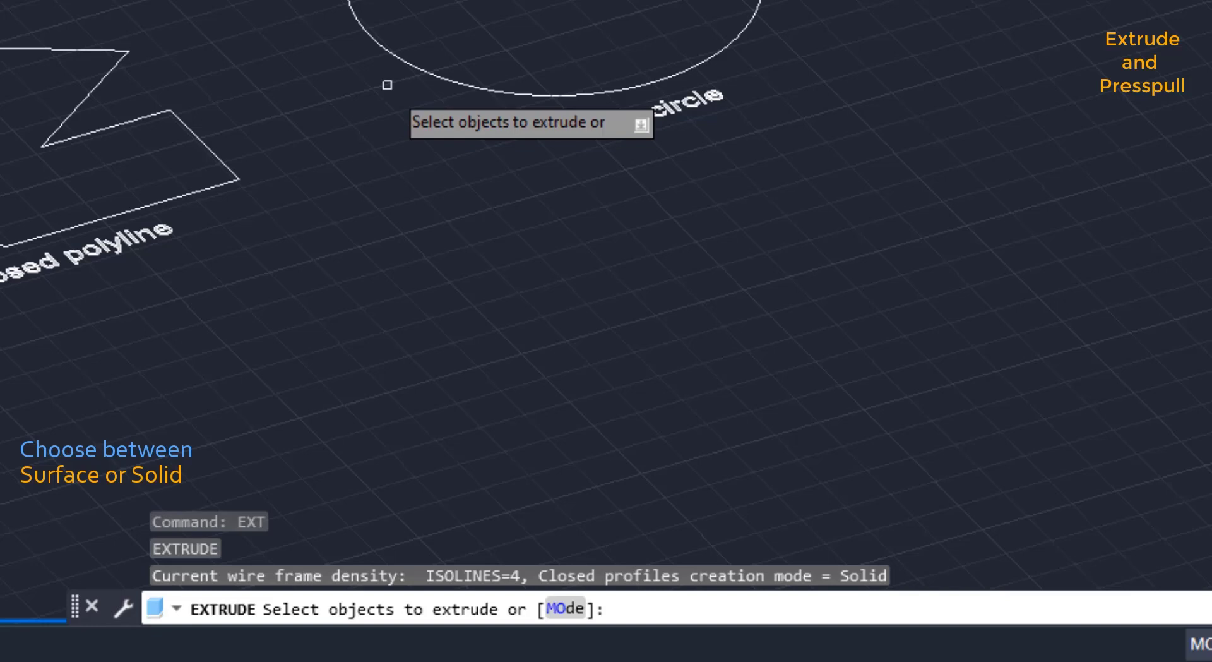
text(mo)
key(Return)
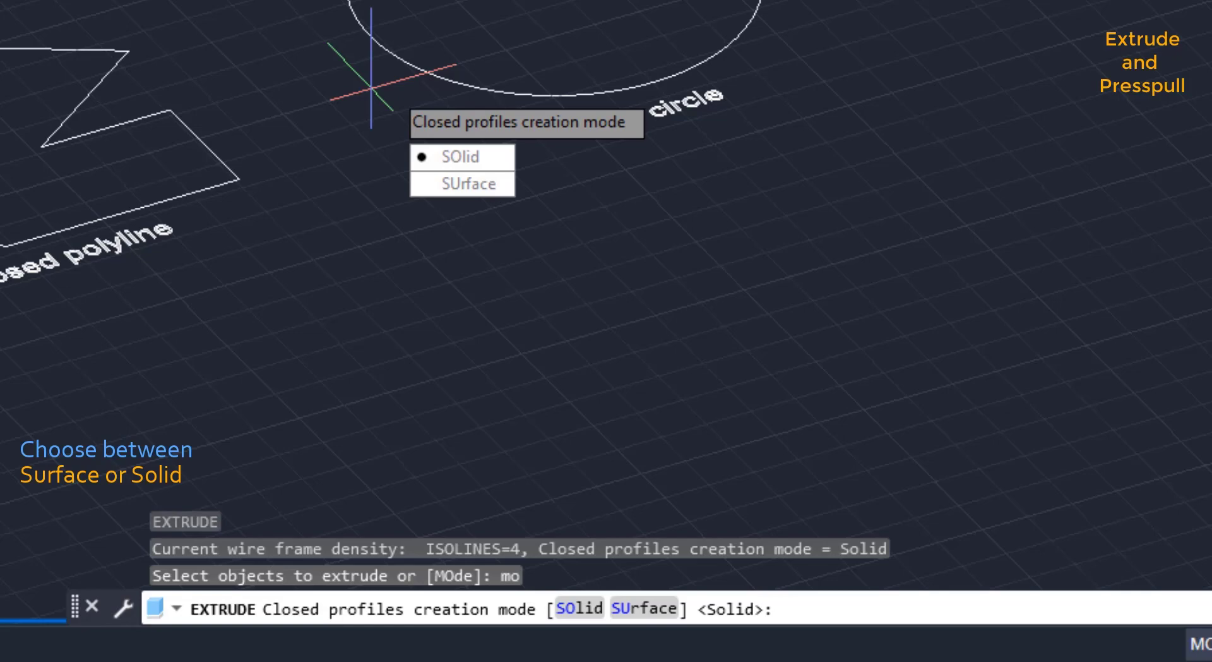
text(su)
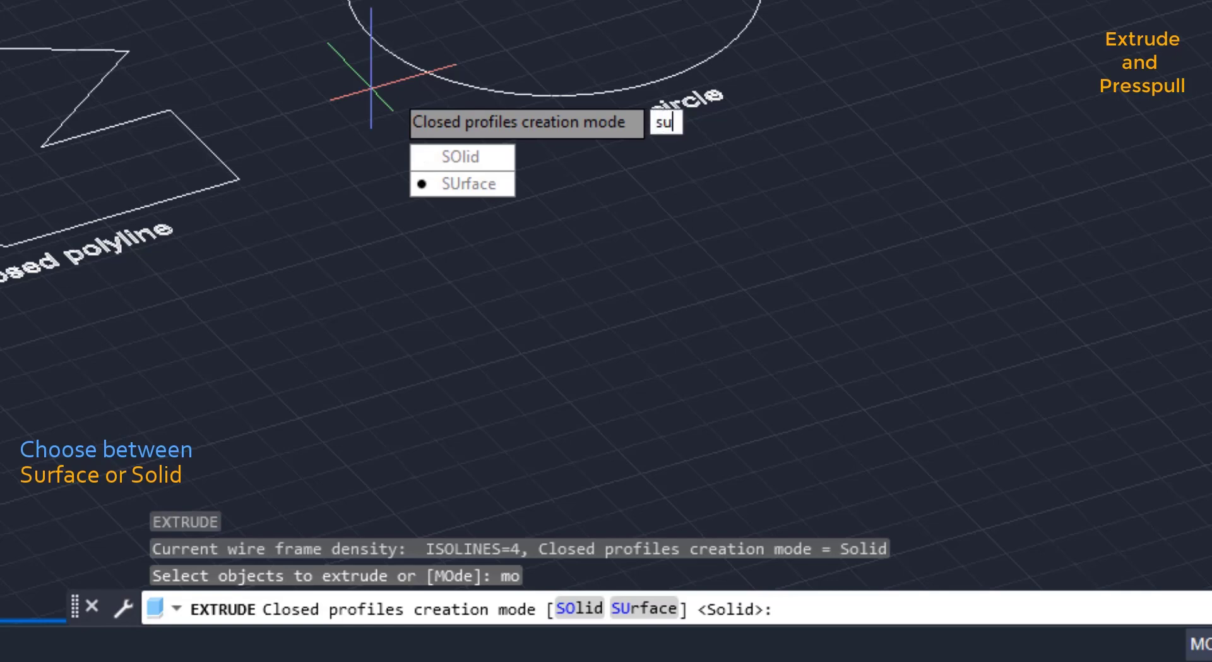
key(Return)
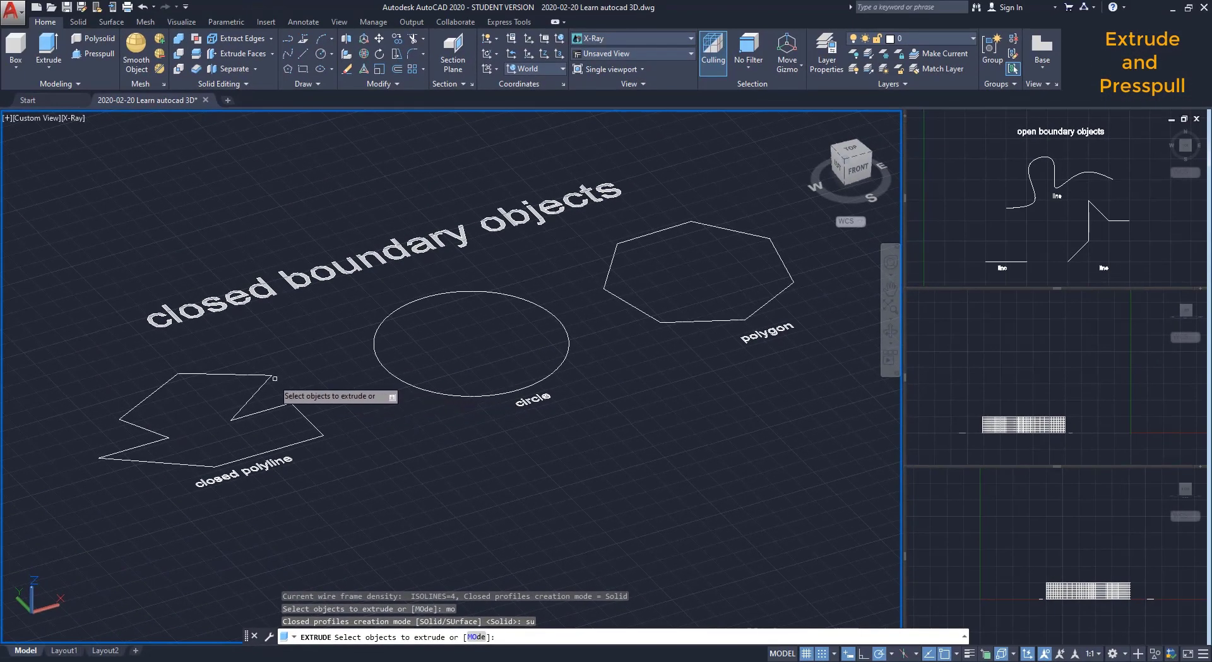
Extrude the closed polyline, circle and polygon 50 units
click(272, 377)
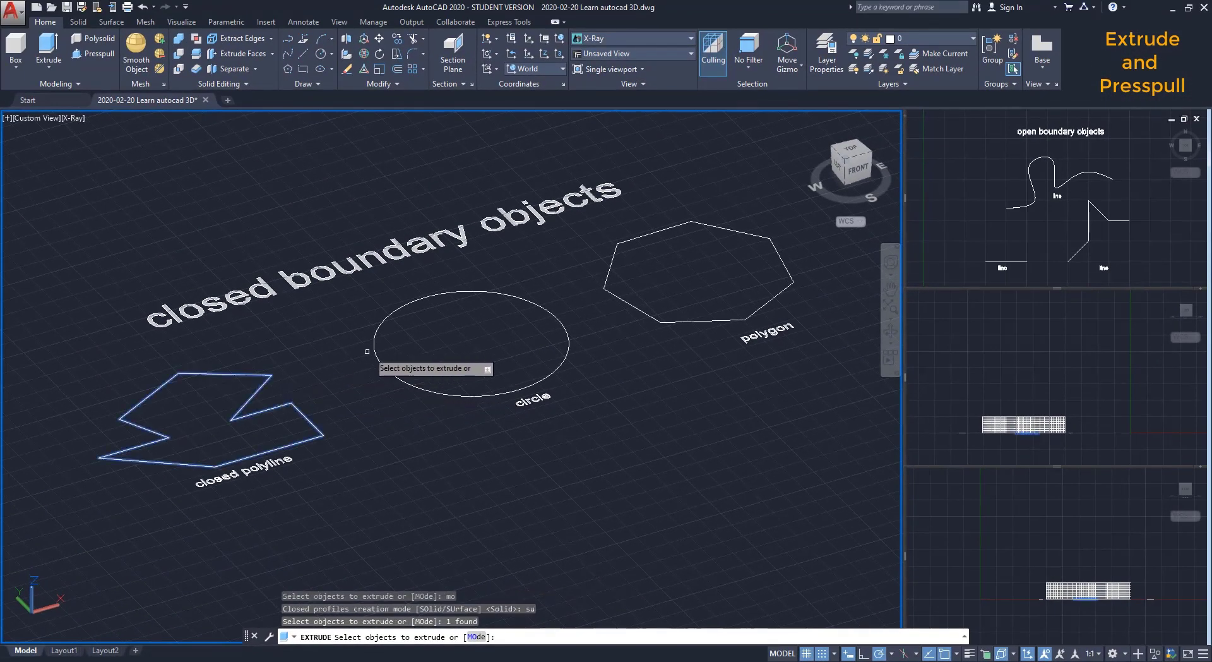
click(375, 351)
click(609, 292)
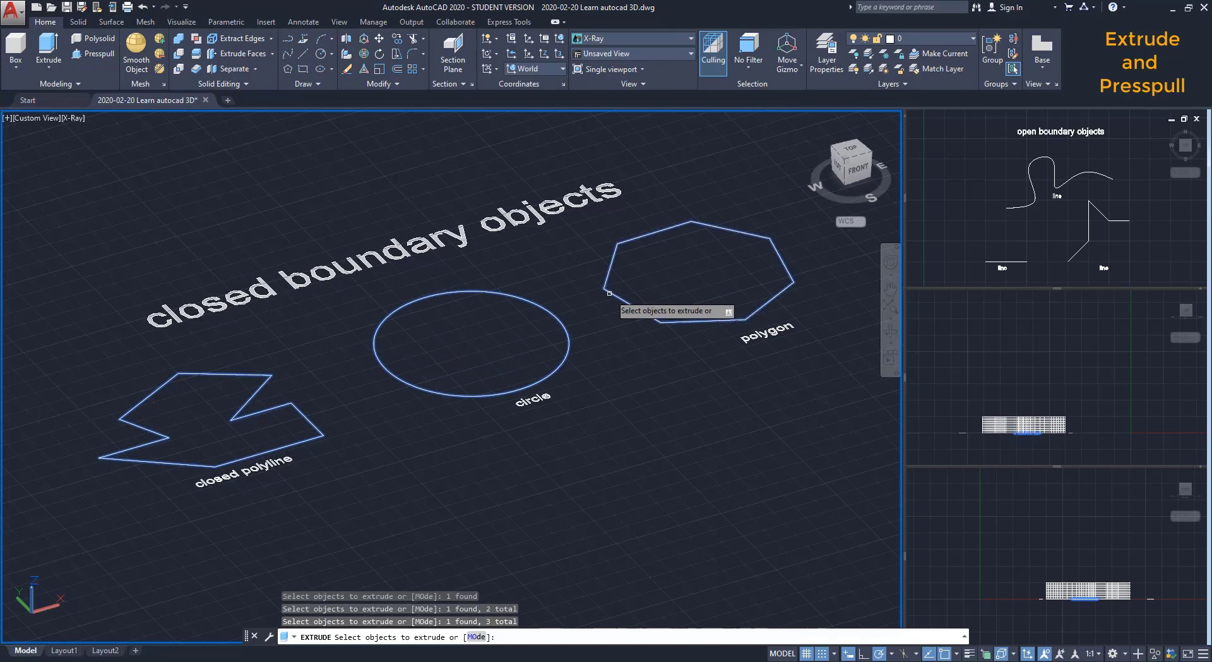
key(Return)
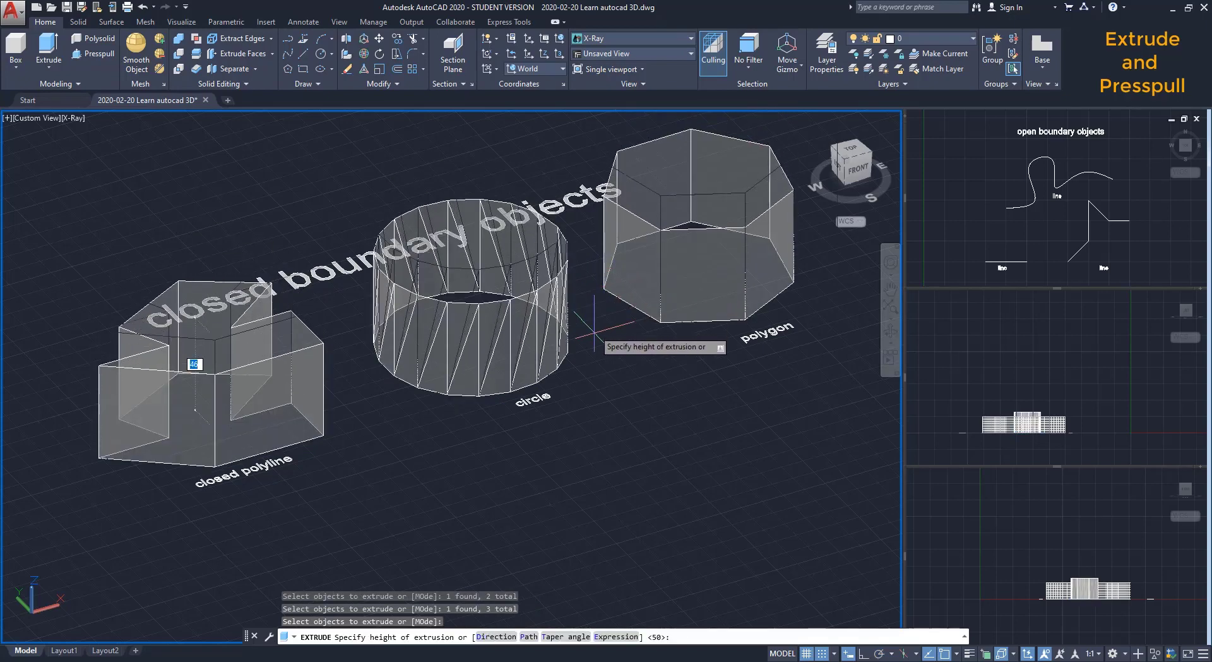
text(50)
key(Return)
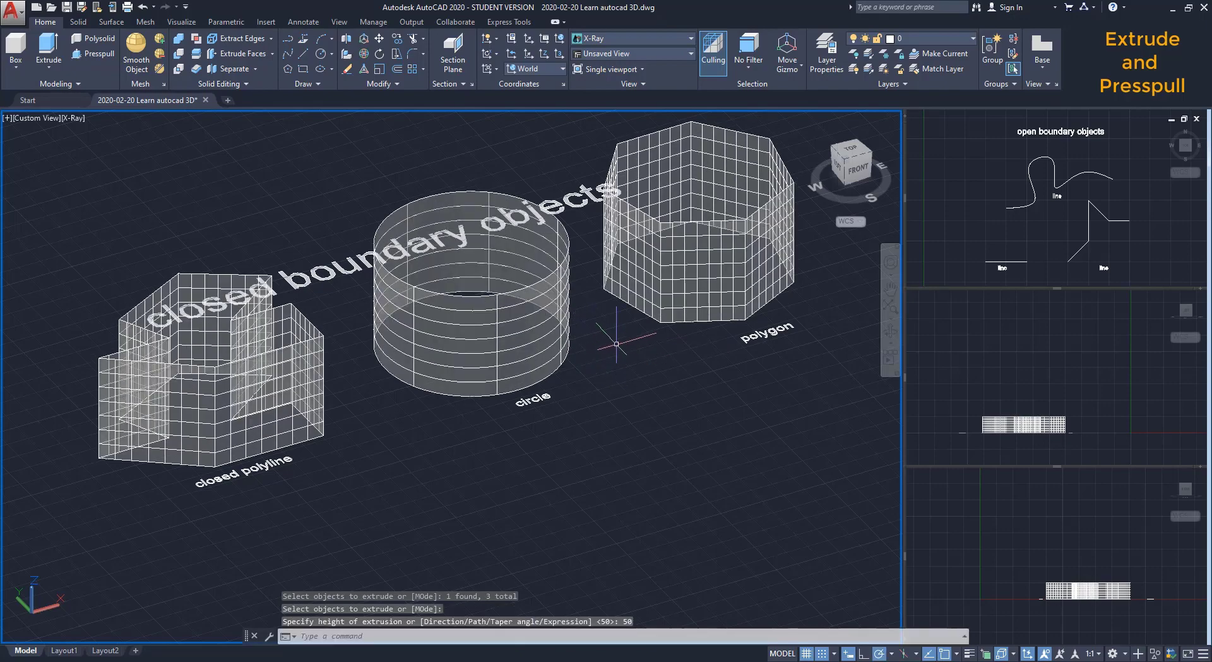
Orbit around the extruded surfaces and switch the visual style to Shades of Gray
shift+middle_drag(616, 343, 625, 404)
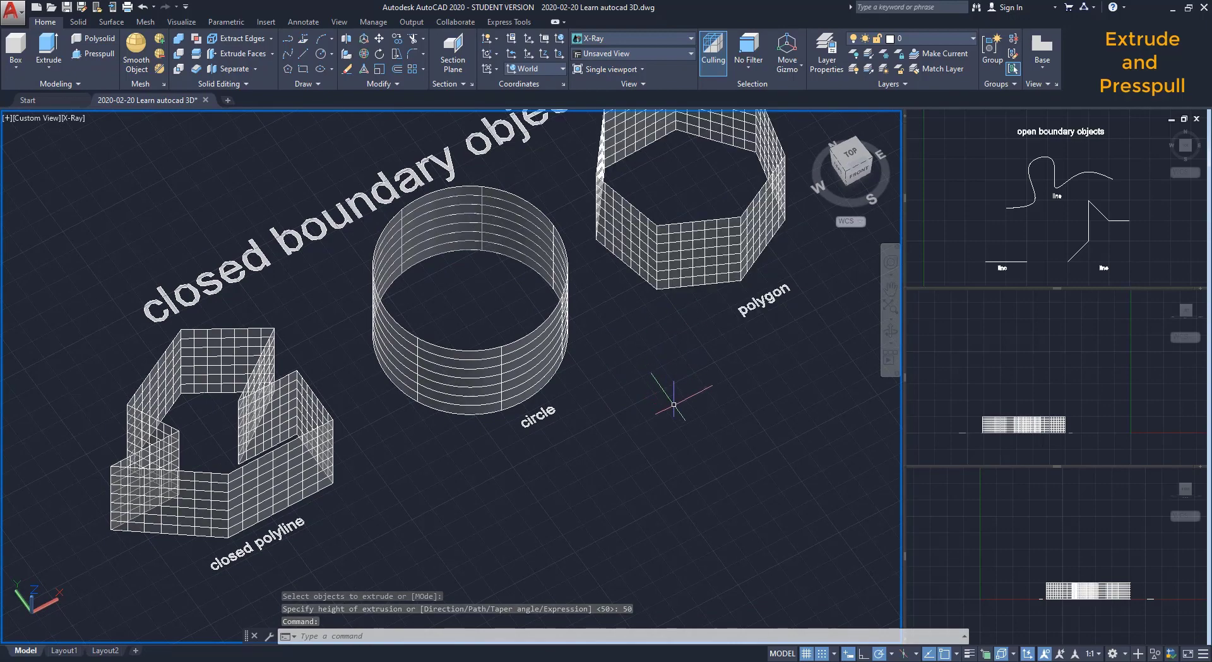
mouse_move(656, 382)
shift+middle_down()
mouse_move(631, 387)
mouse_move(655, 373)
shift+middle_up()
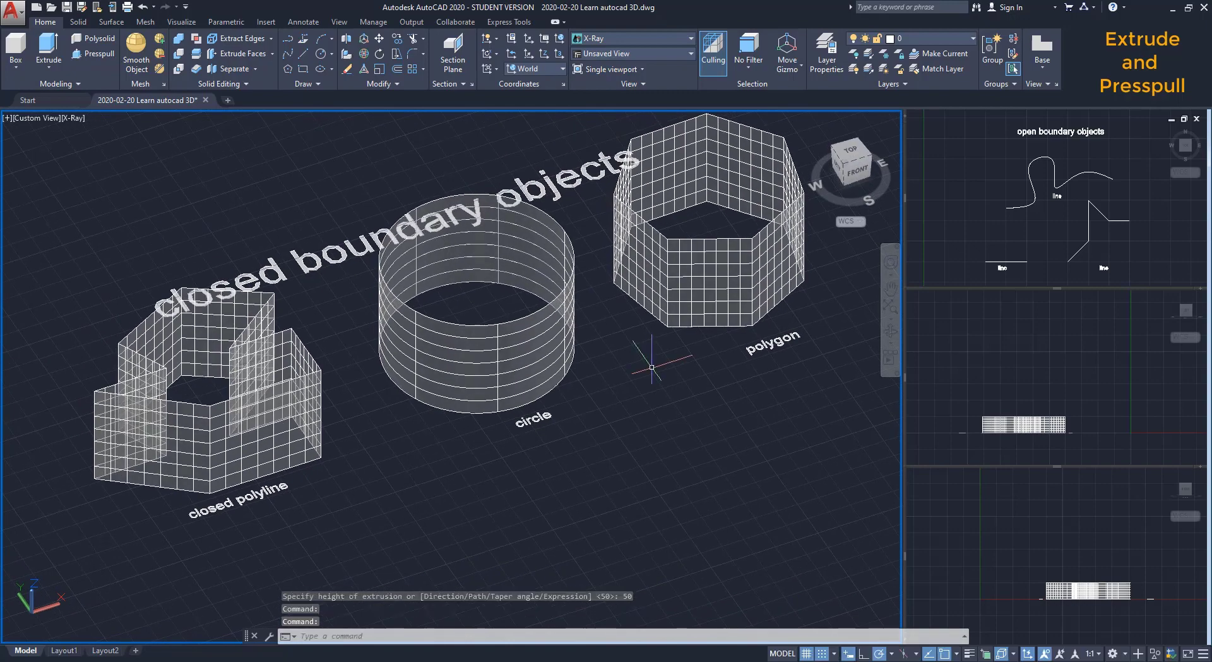
click(690, 40)
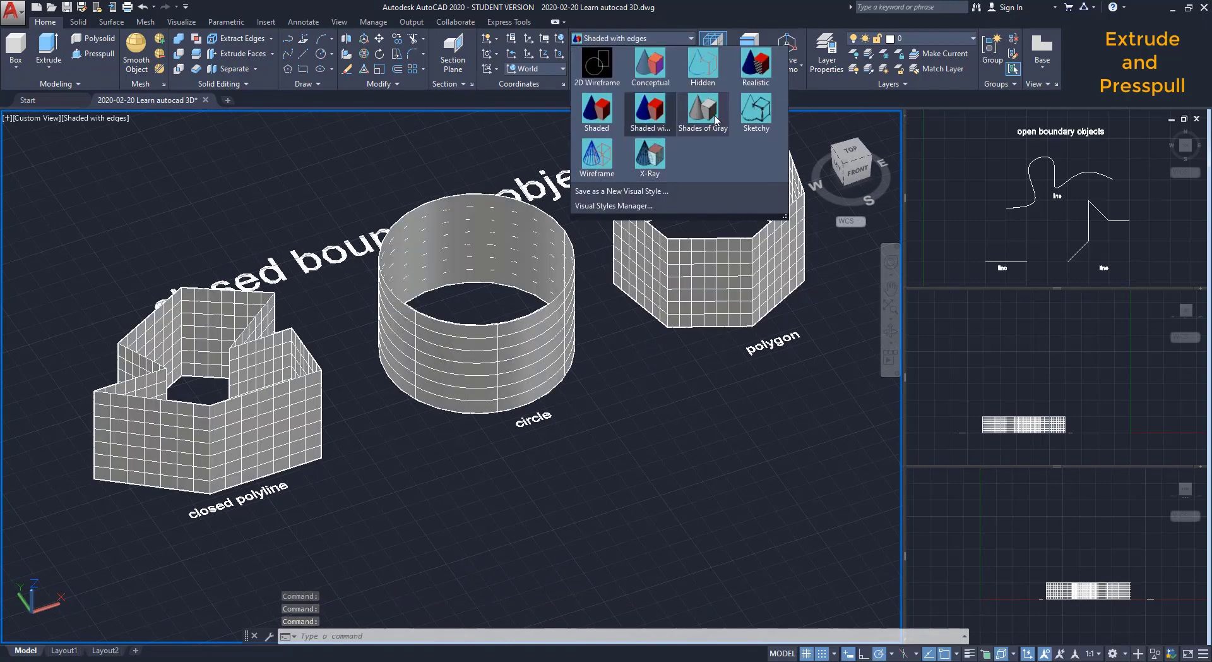
click(715, 119)
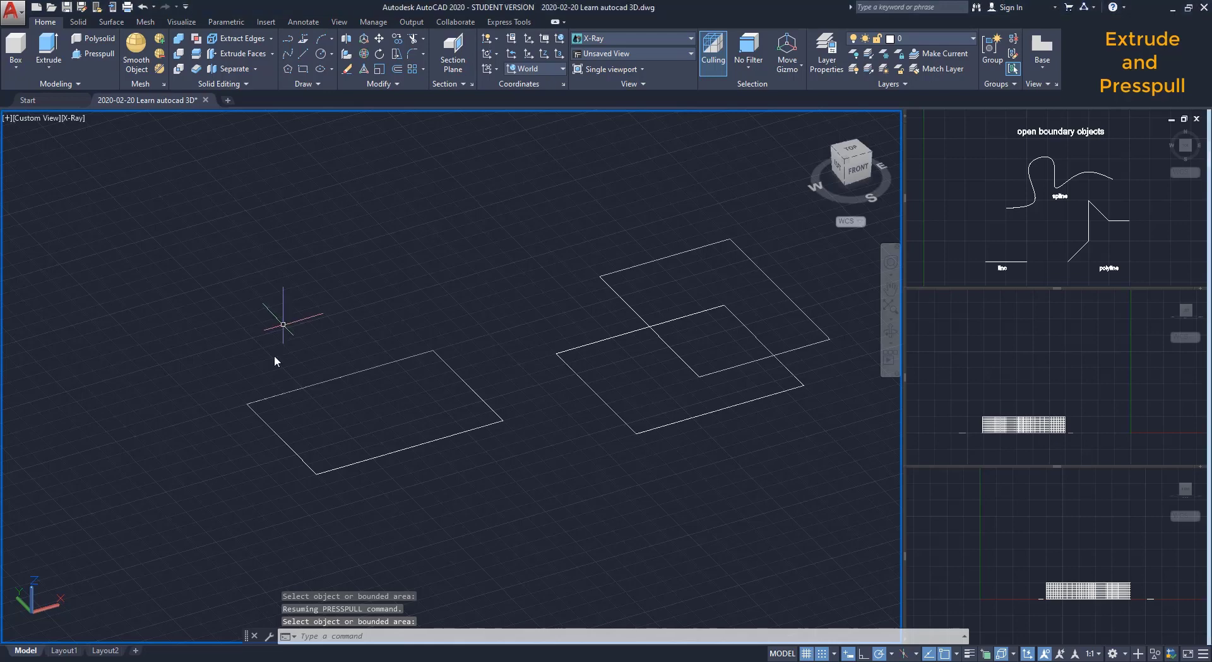
Presspull the lone rectangle up 30 units into a box
click(106, 56)
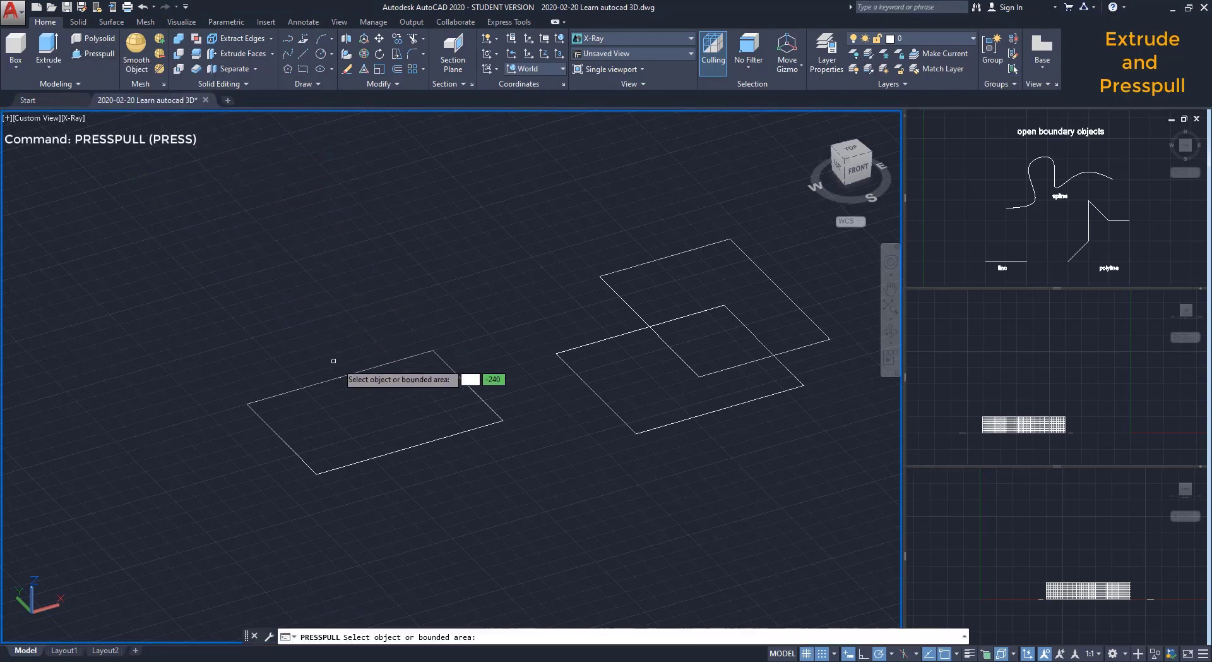
click(344, 396)
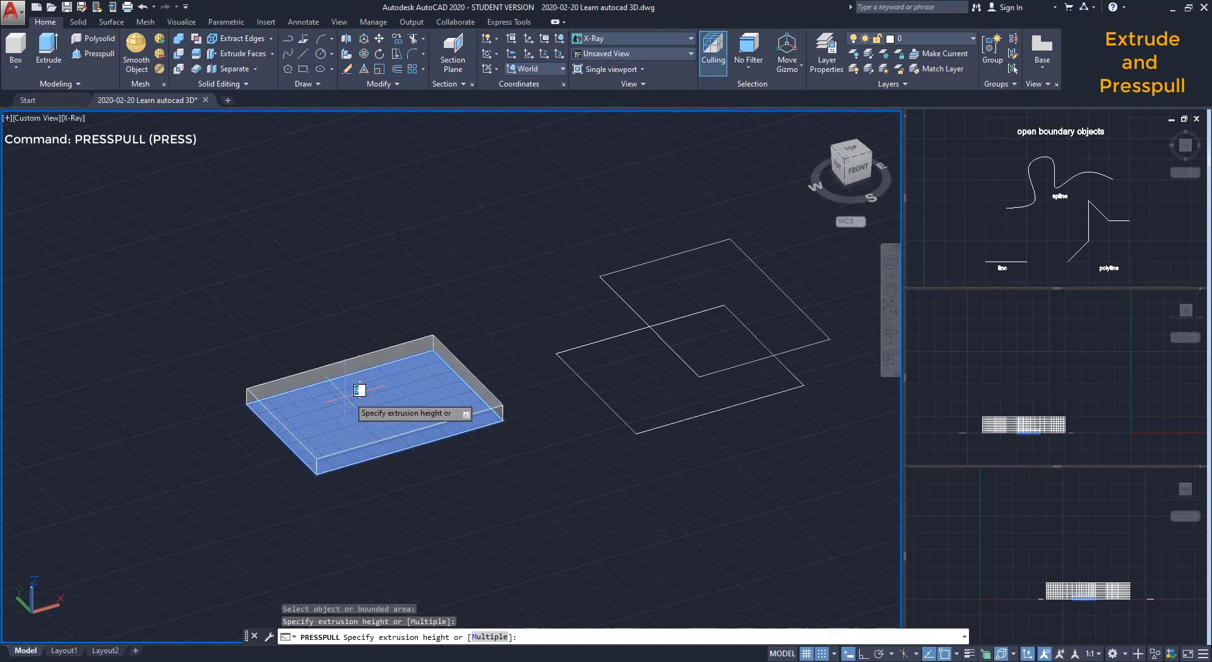
text(3)
key(Return)
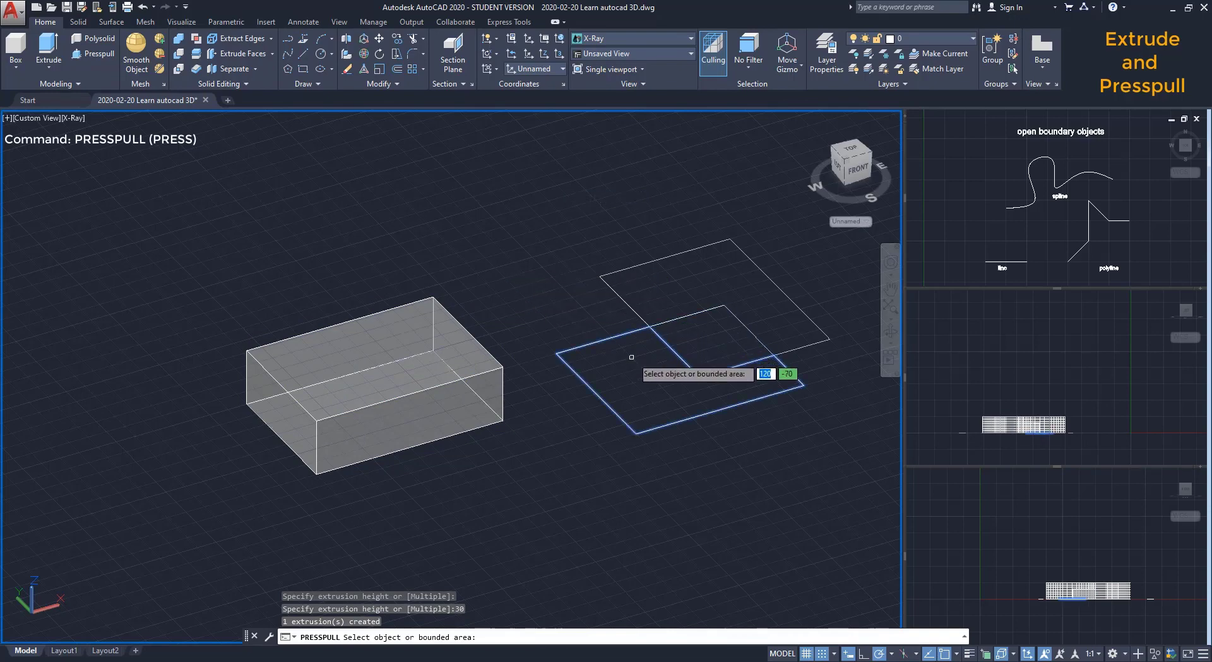
Pull the L-shaped region and another overlapping-rectangle area up into taller solids
click(631, 357)
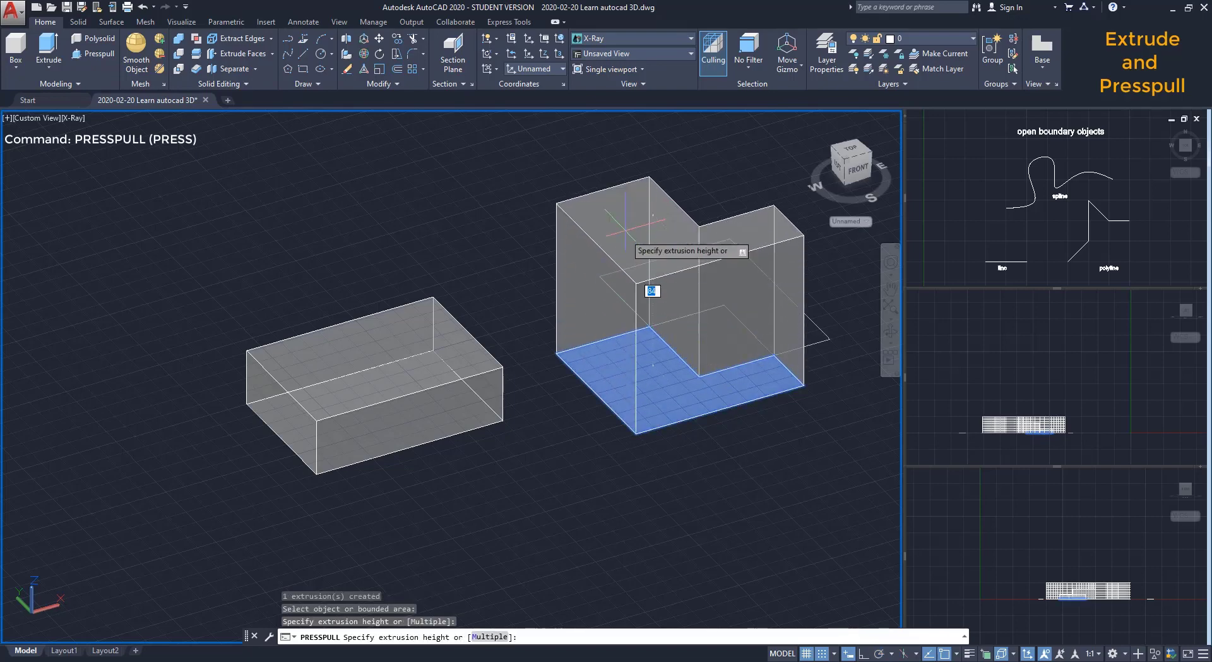
click(625, 225)
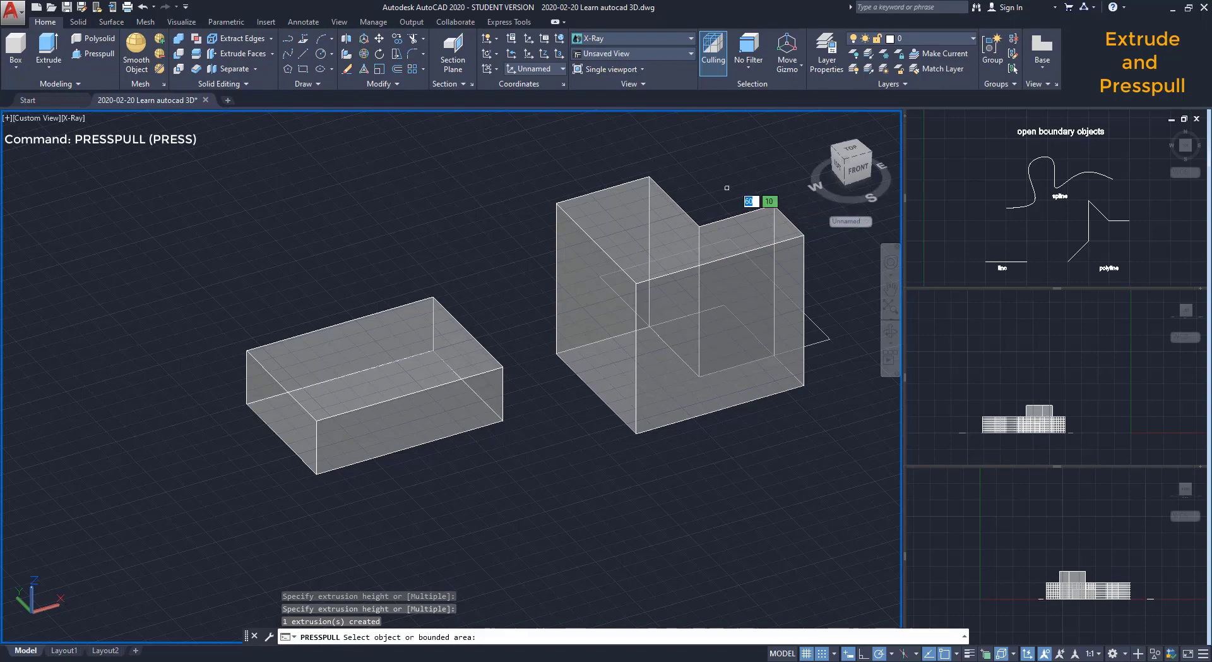
shift+middle_drag(737, 192, 581, 238)
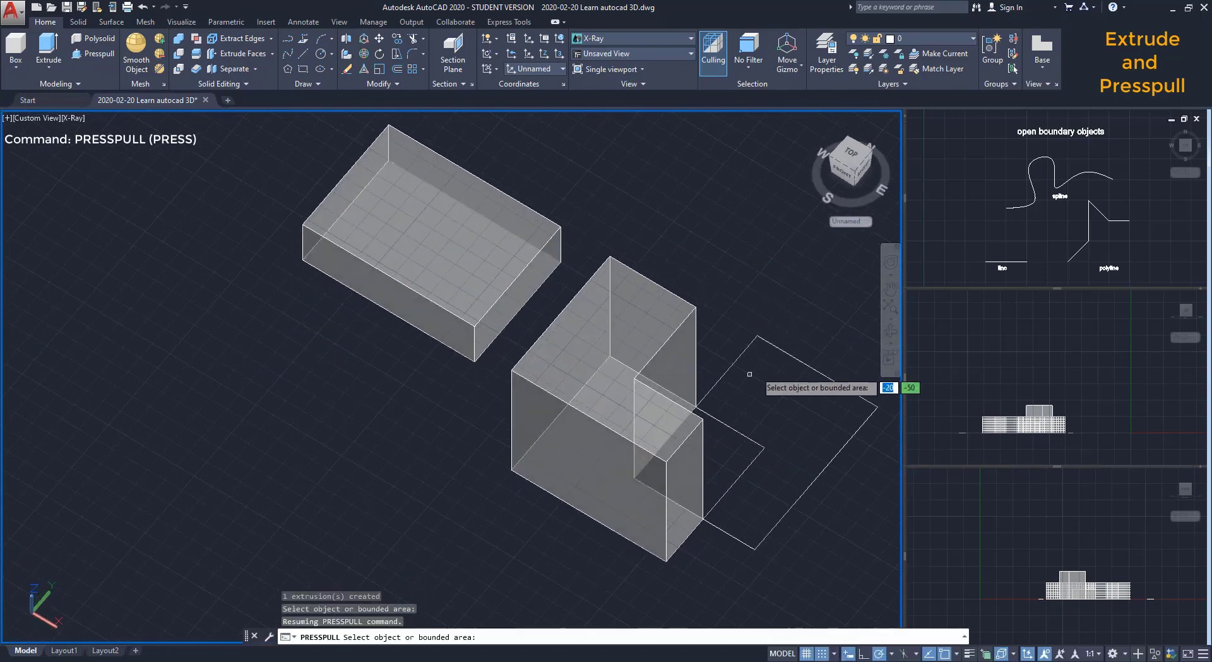
click(789, 404)
click(792, 339)
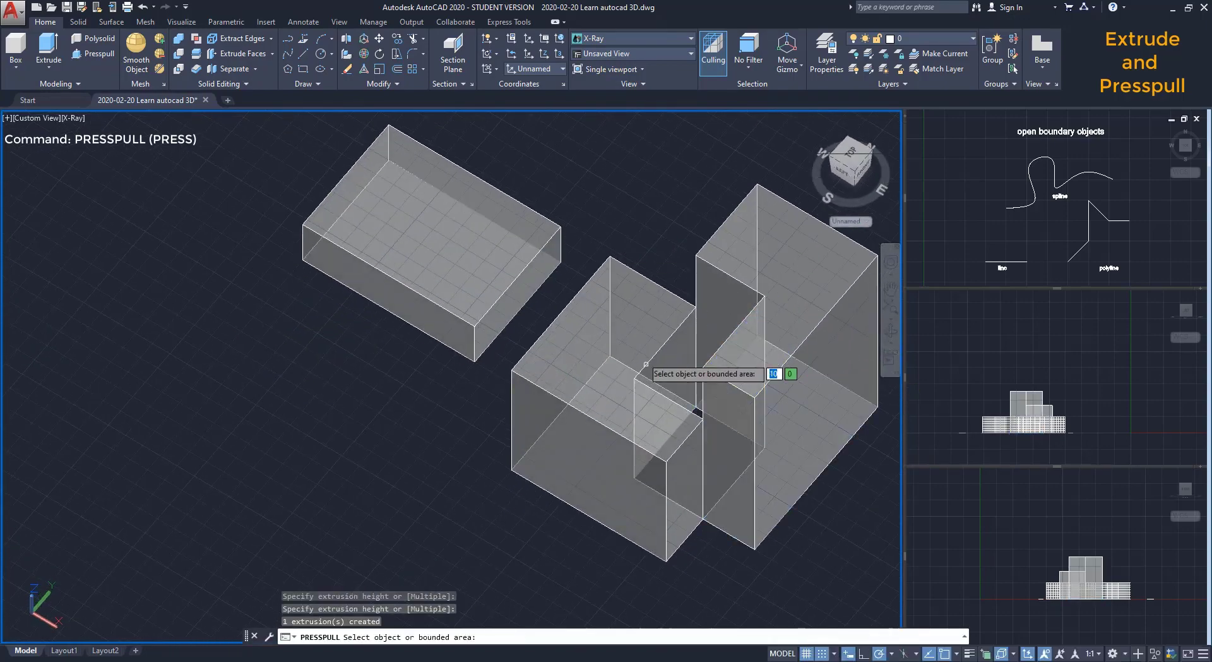
shift+middle_drag(668, 373, 650, 312)
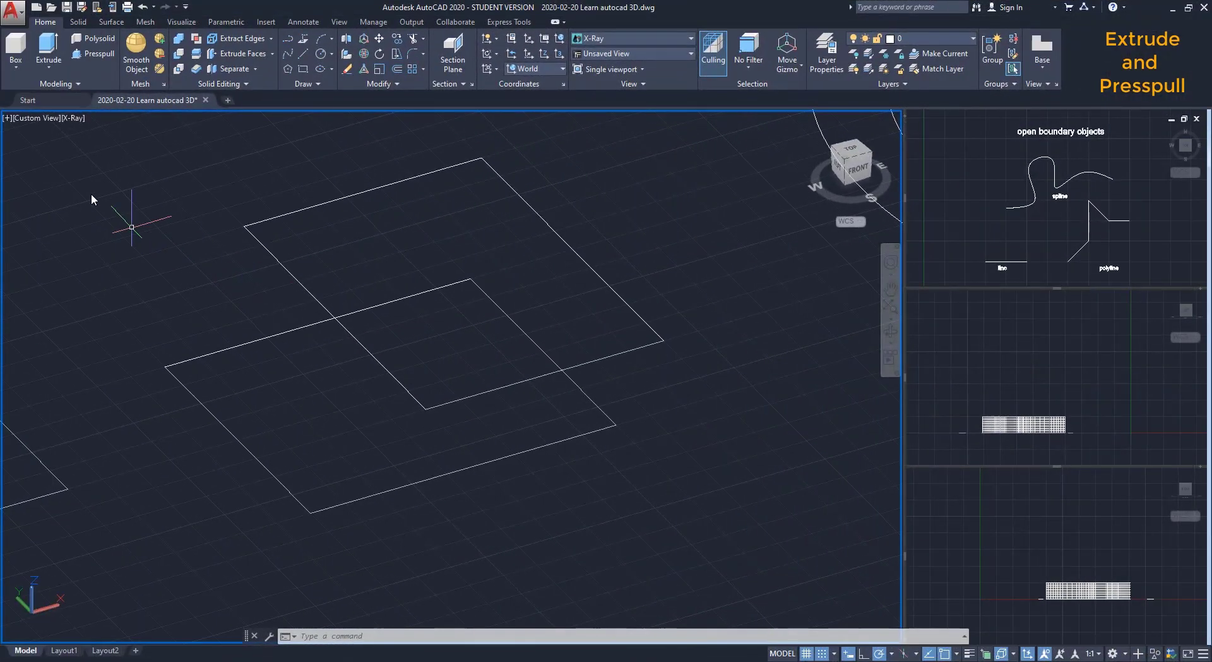
Extrude the lower rectangle into a solid box
click(48, 49)
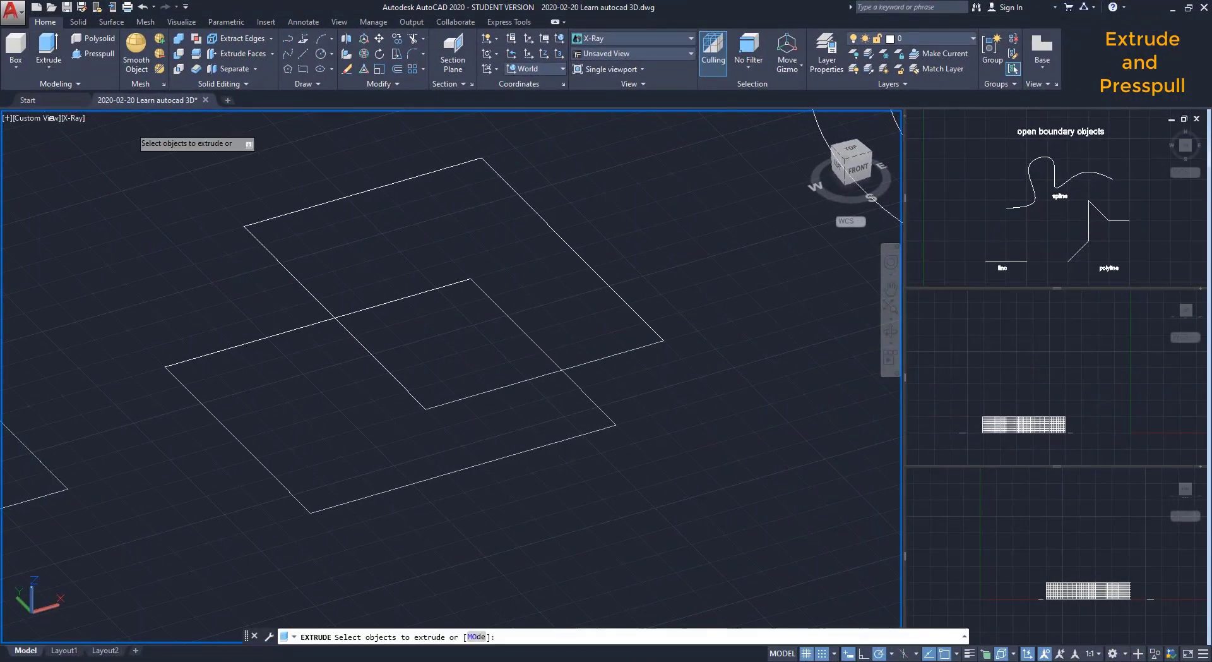
click(265, 339)
key(Return)
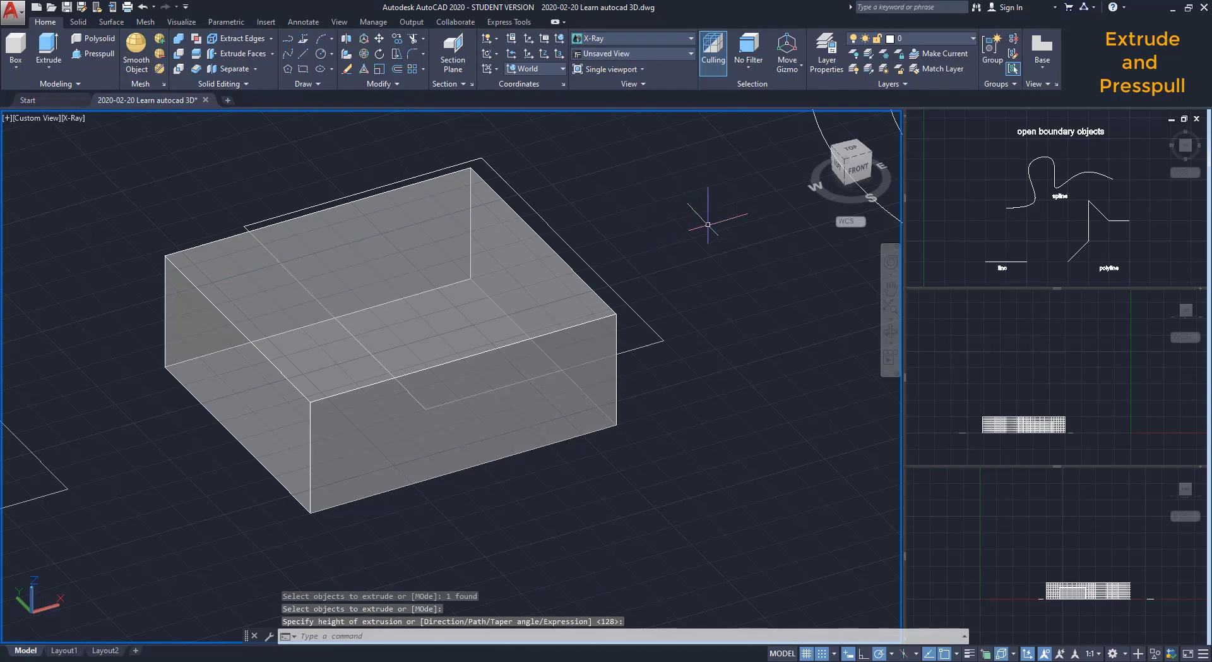
click(692, 249)
shift+middle_drag(691, 250, 664, 324)
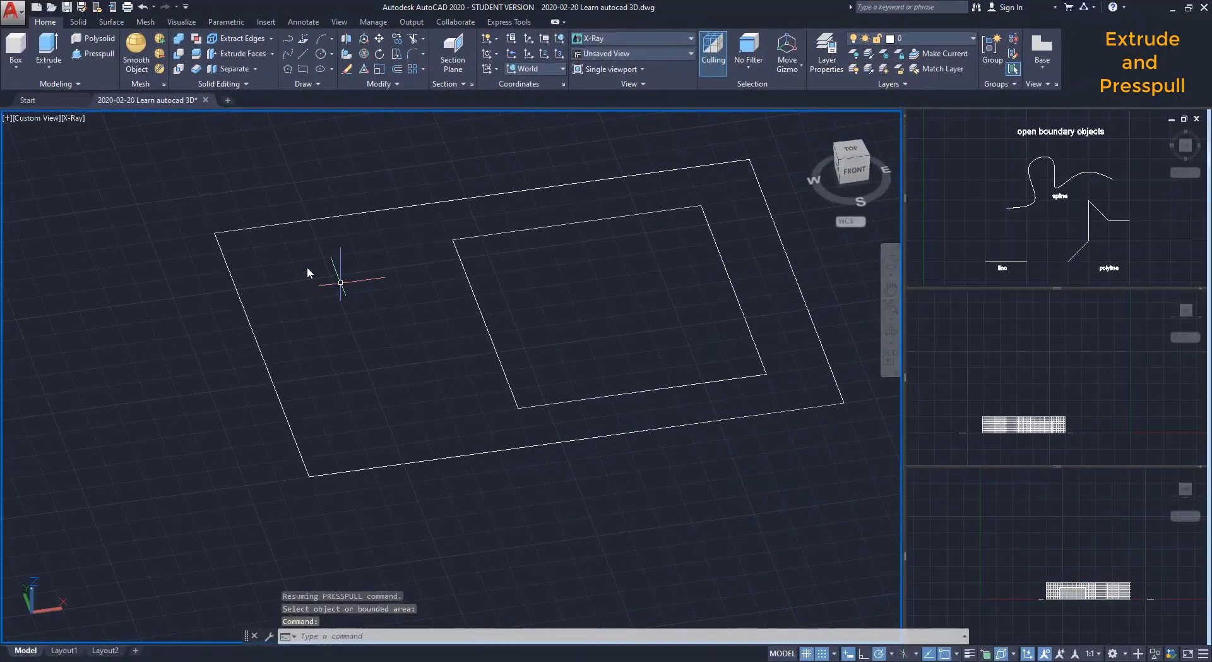
Try press-pulling the ring between the rectangles, then cancel it
click(101, 57)
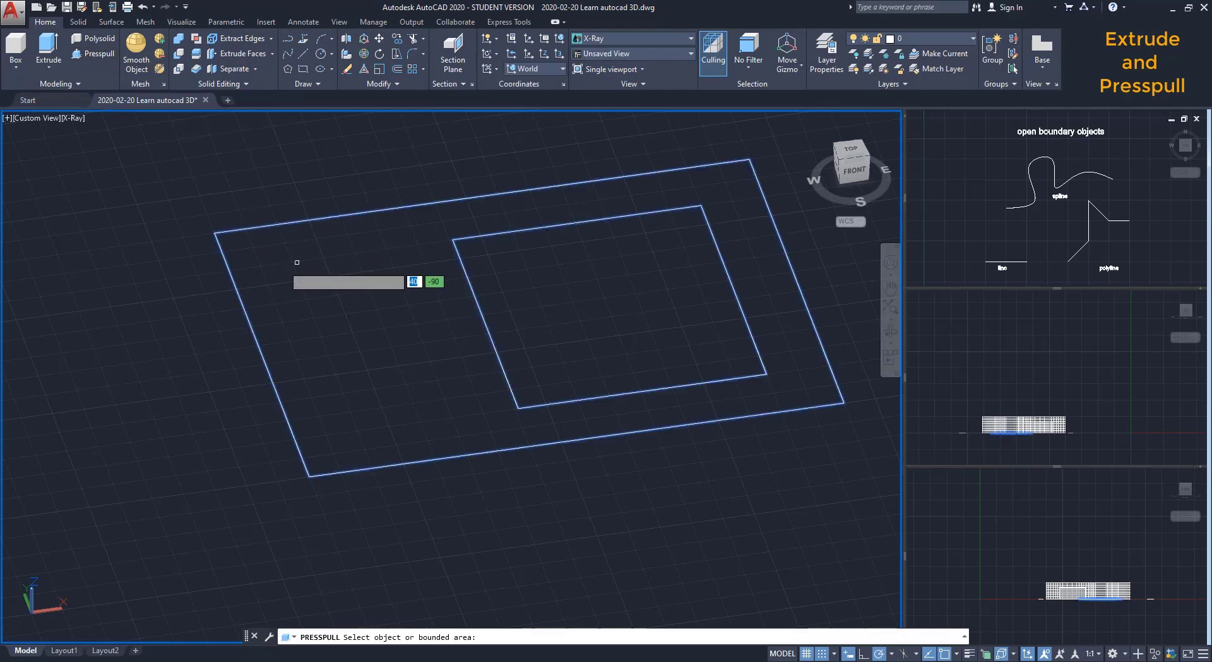
click(296, 262)
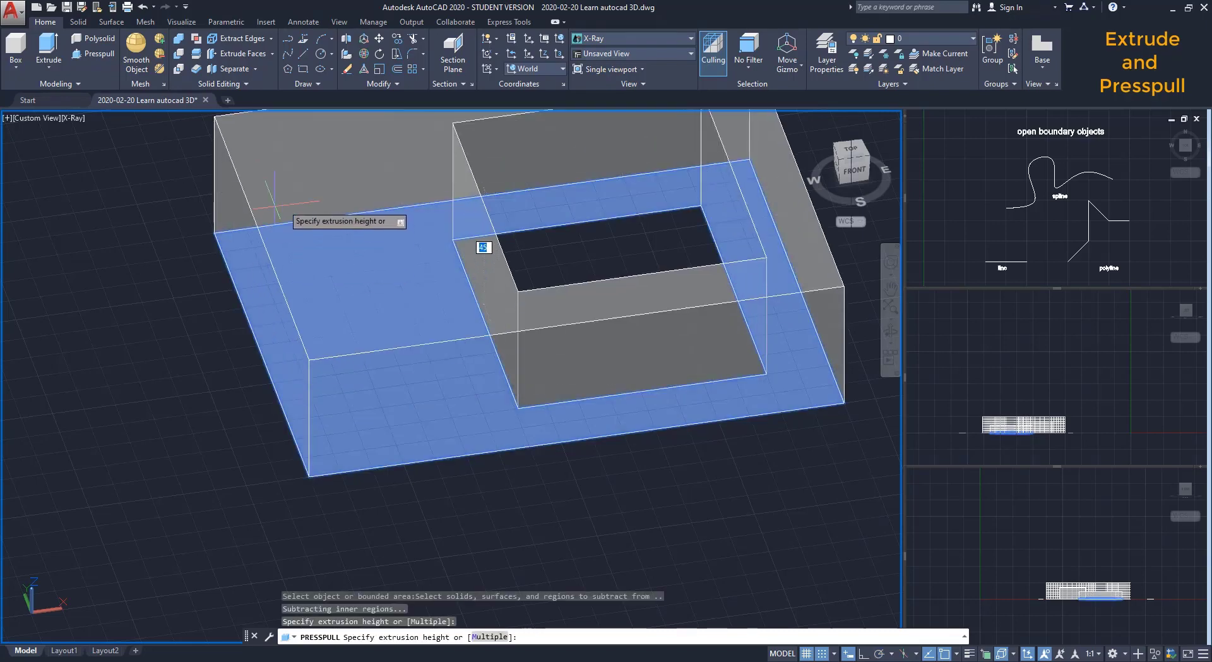
shift+middle_drag(297, 202, 310, 240)
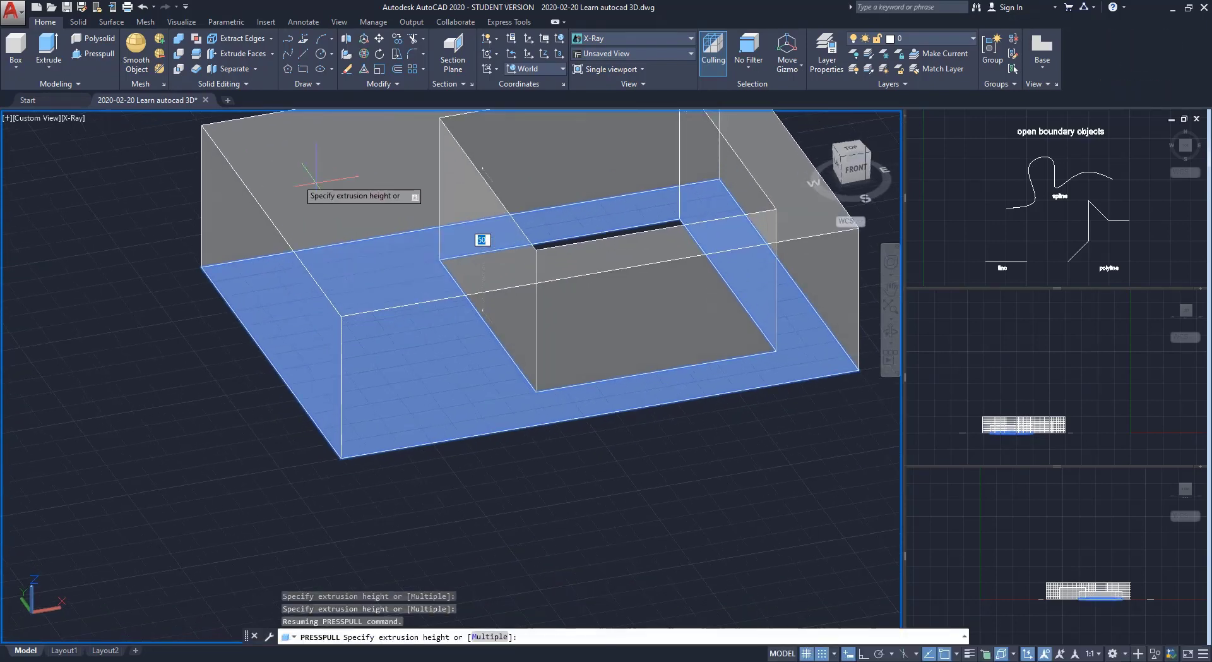
key(Escape)
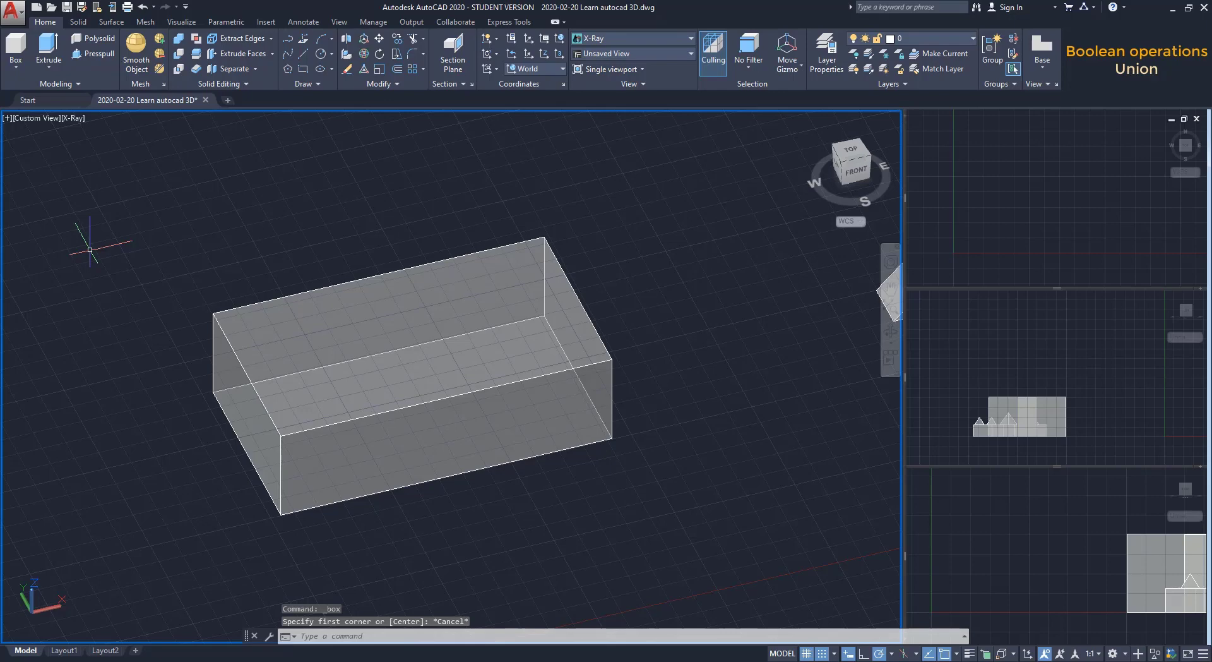
Draw a cylinder of radius 300 and height 1011 at the box edge's midpoint
click(16, 67)
click(39, 117)
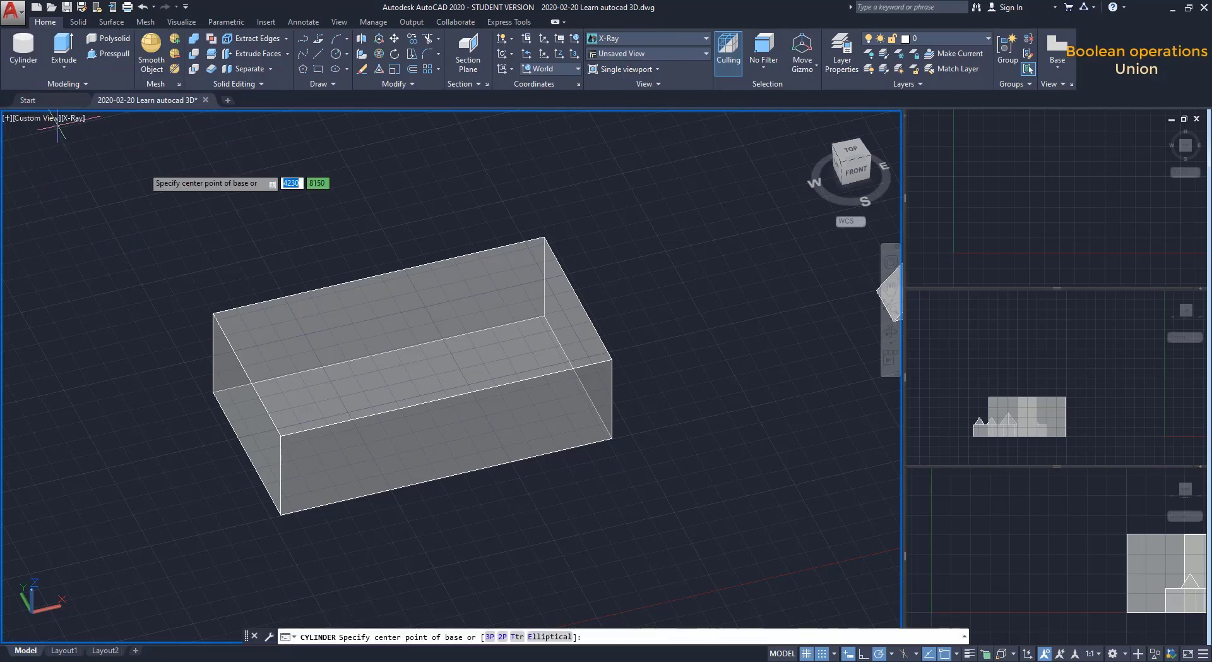
scroll(644, 404, up, 3)
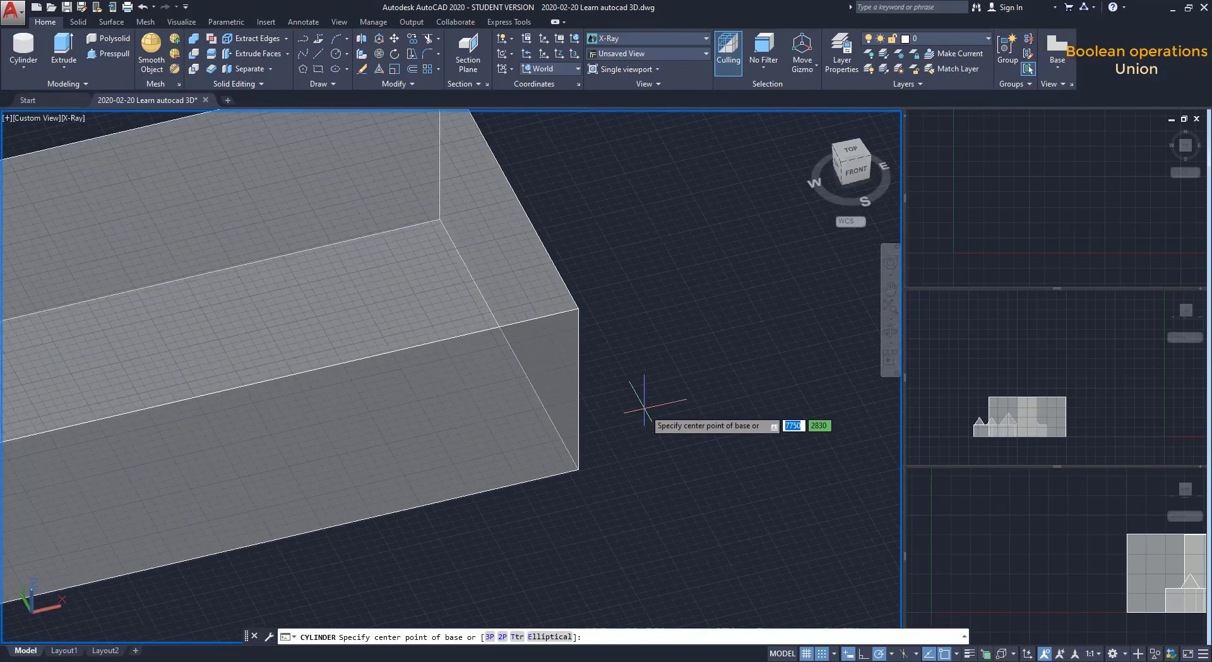
click(509, 345)
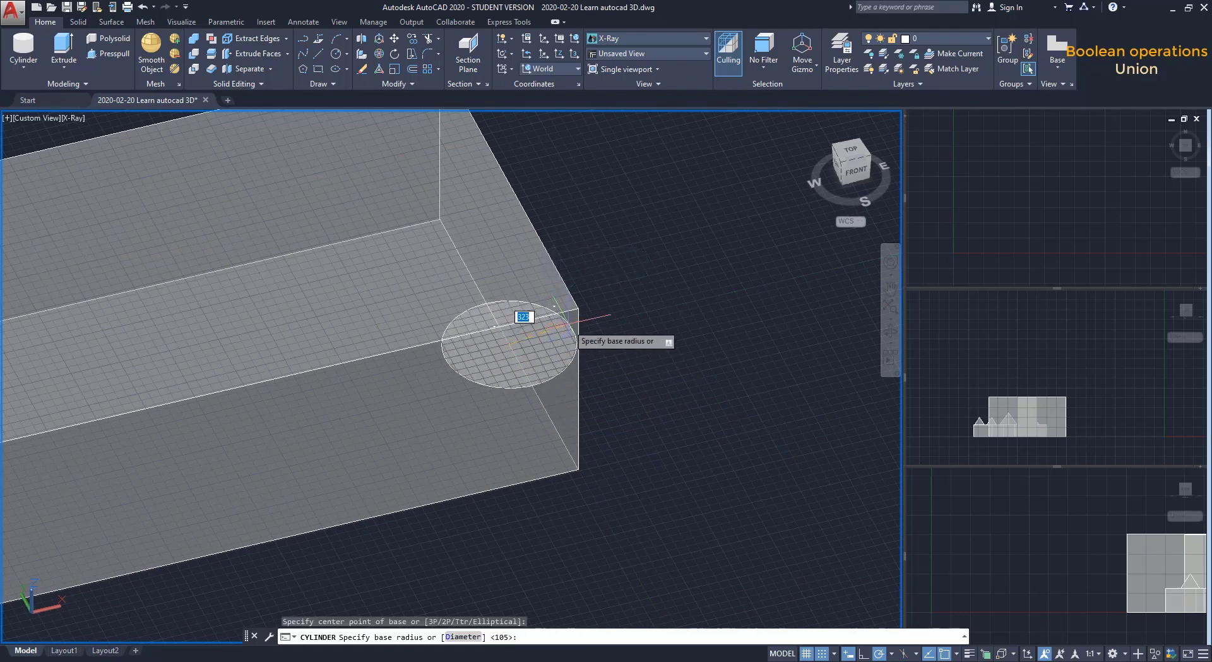
text(300)
key(Return)
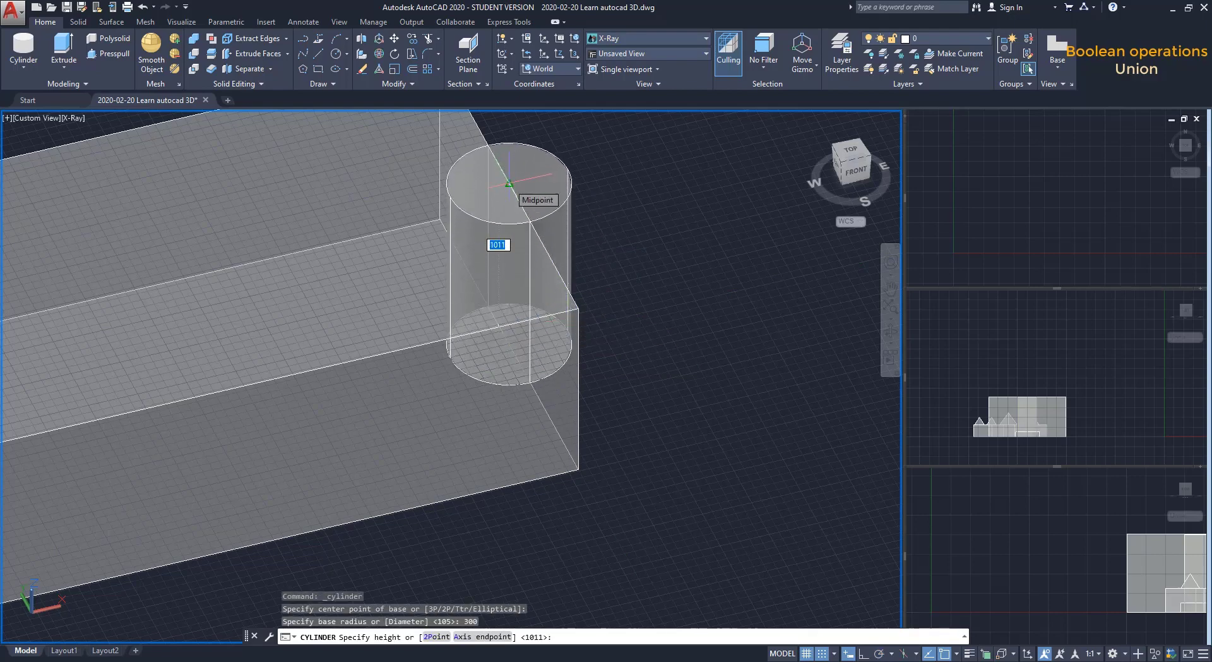
click(509, 184)
Union the box and the cylinder into one solid
middle_drag(642, 226, 682, 271)
scroll(683, 282, down, 2)
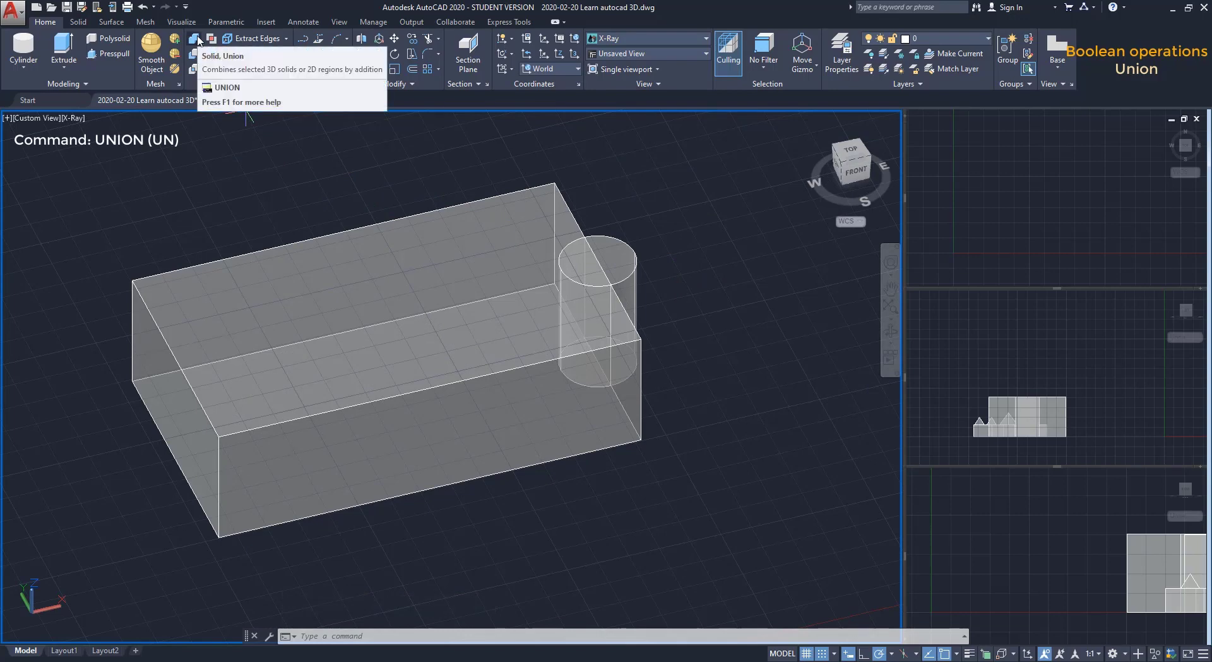
click(199, 40)
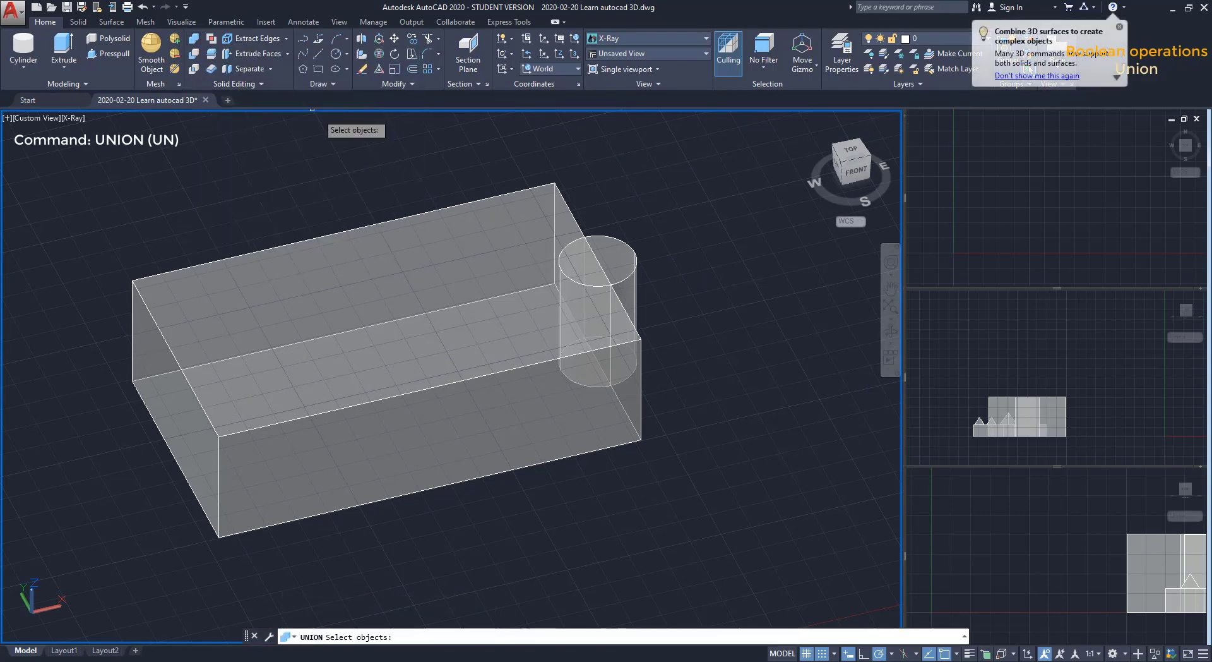
click(376, 221)
click(612, 243)
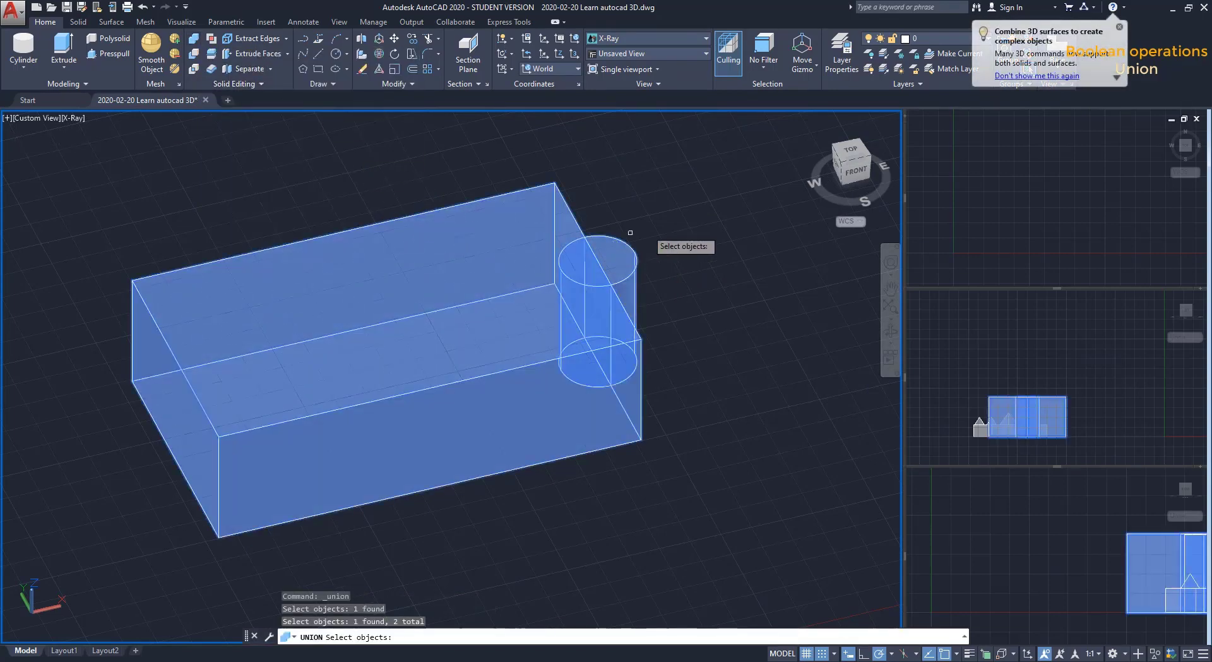
key(Return)
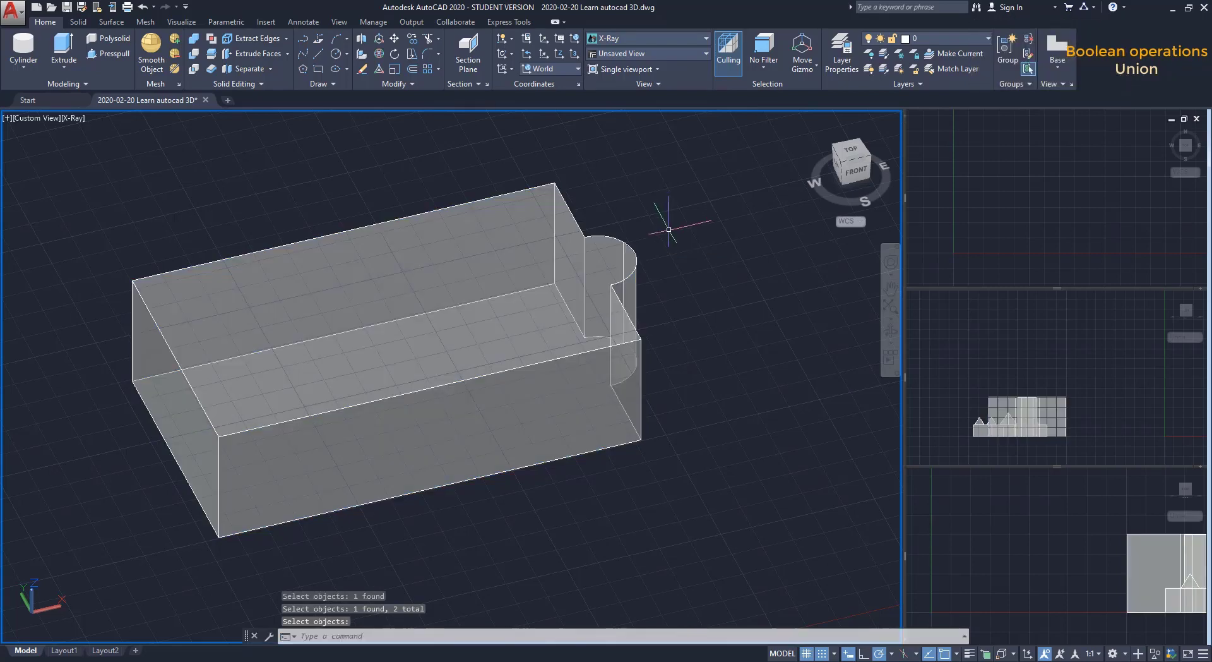
mouse_move(584, 258)
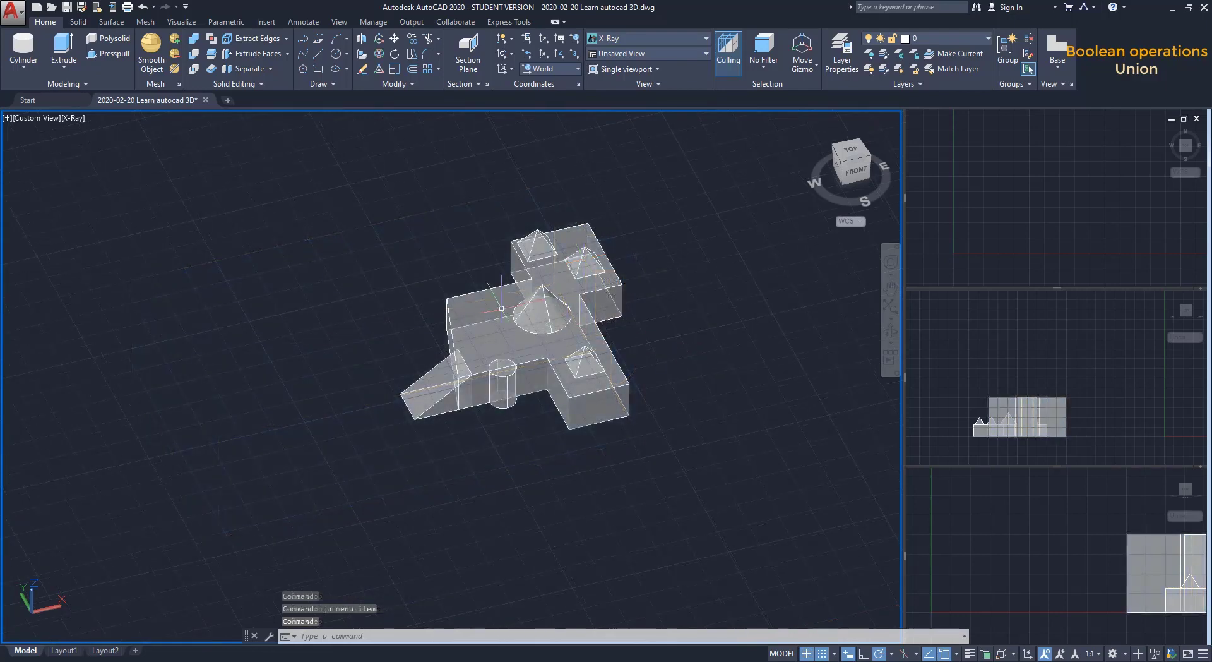
Union all seven assembly solids selected with a crossing window
click(193, 39)
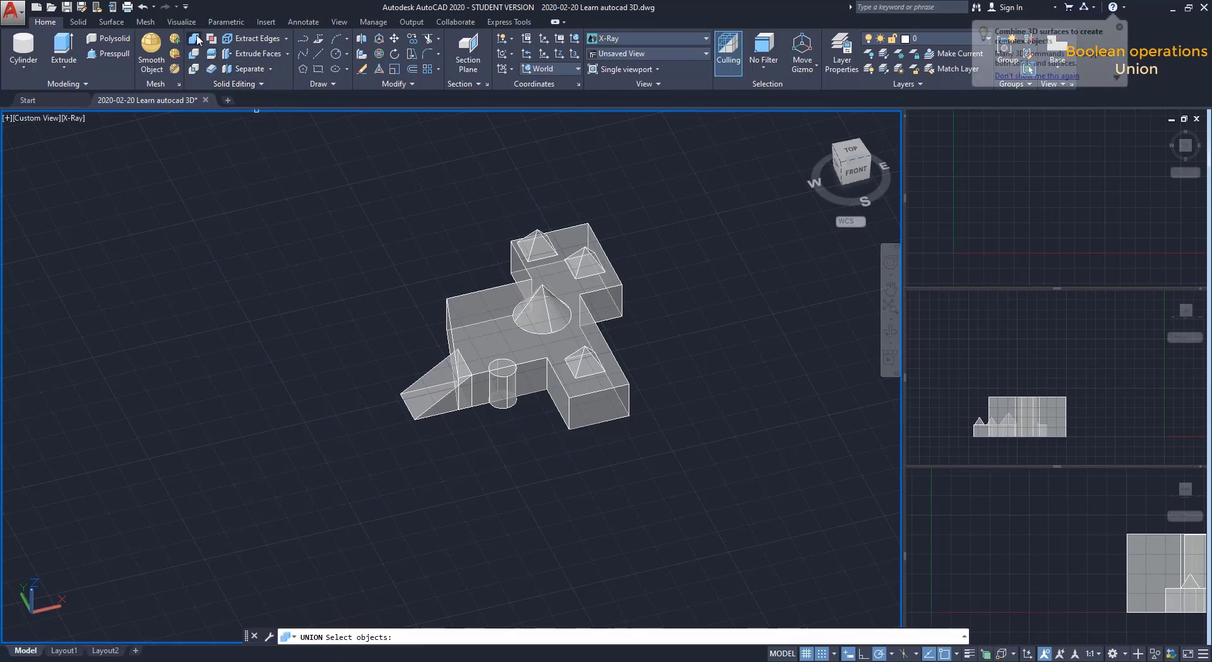
click(697, 456)
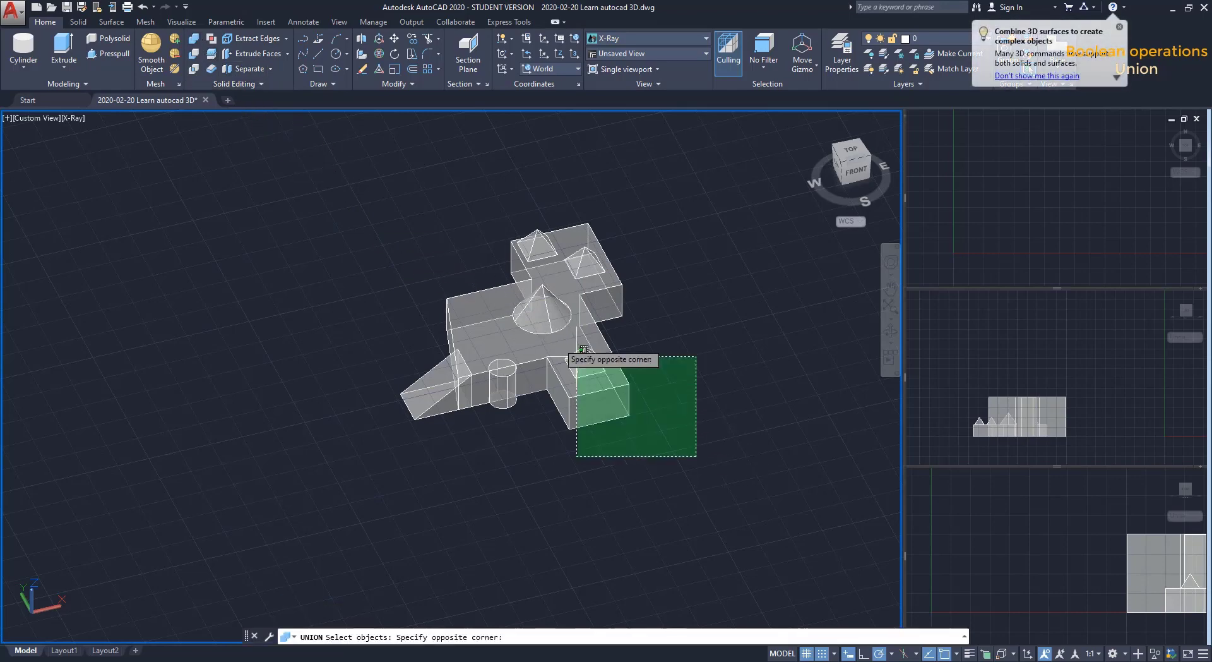
click(358, 195)
key(Return)
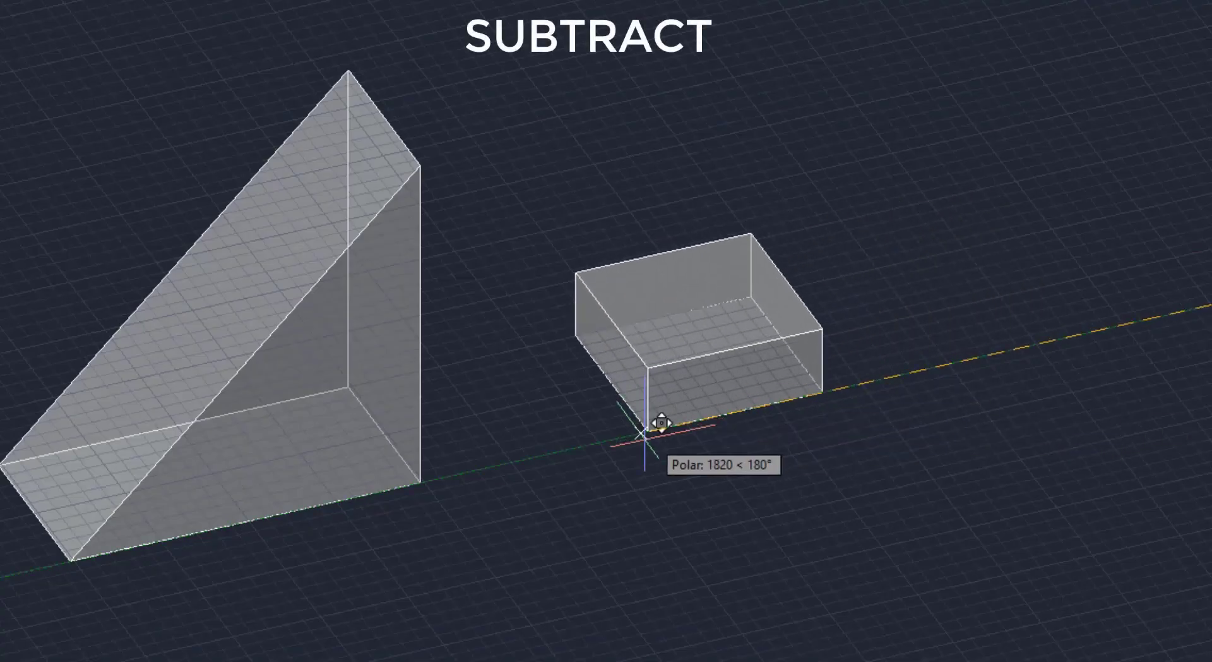
Place the box into the wedge's lower corner
click(308, 507)
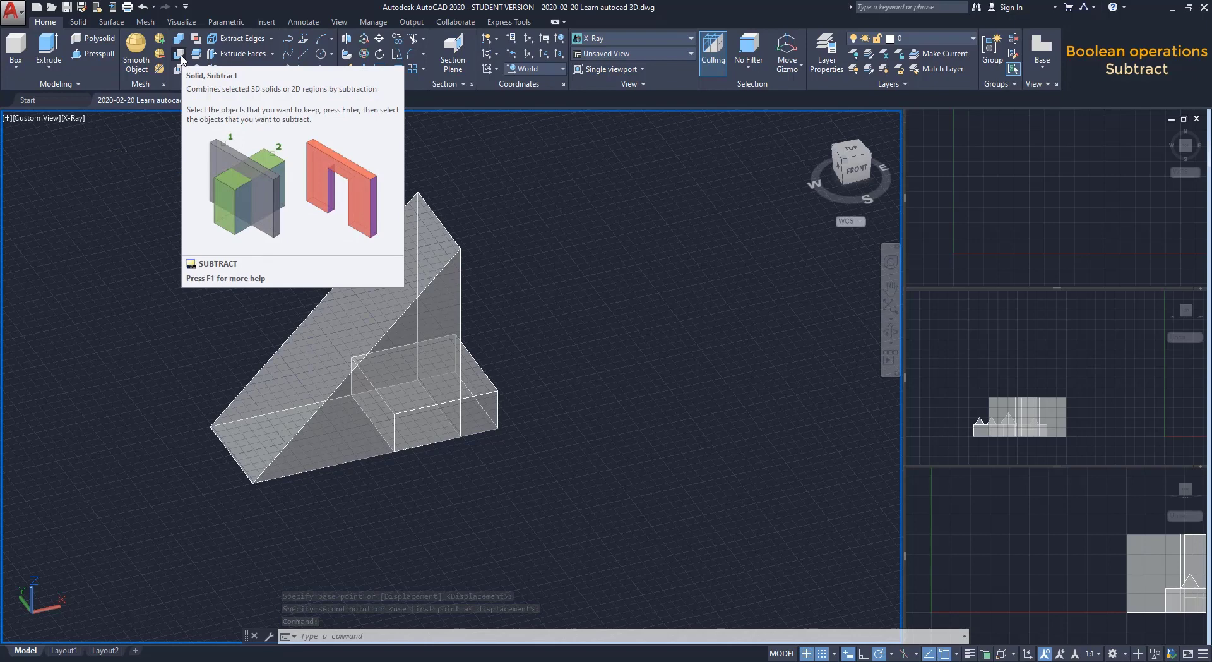
Subtract the box from the wedge, leaving a notch, and orbit to view it
click(179, 55)
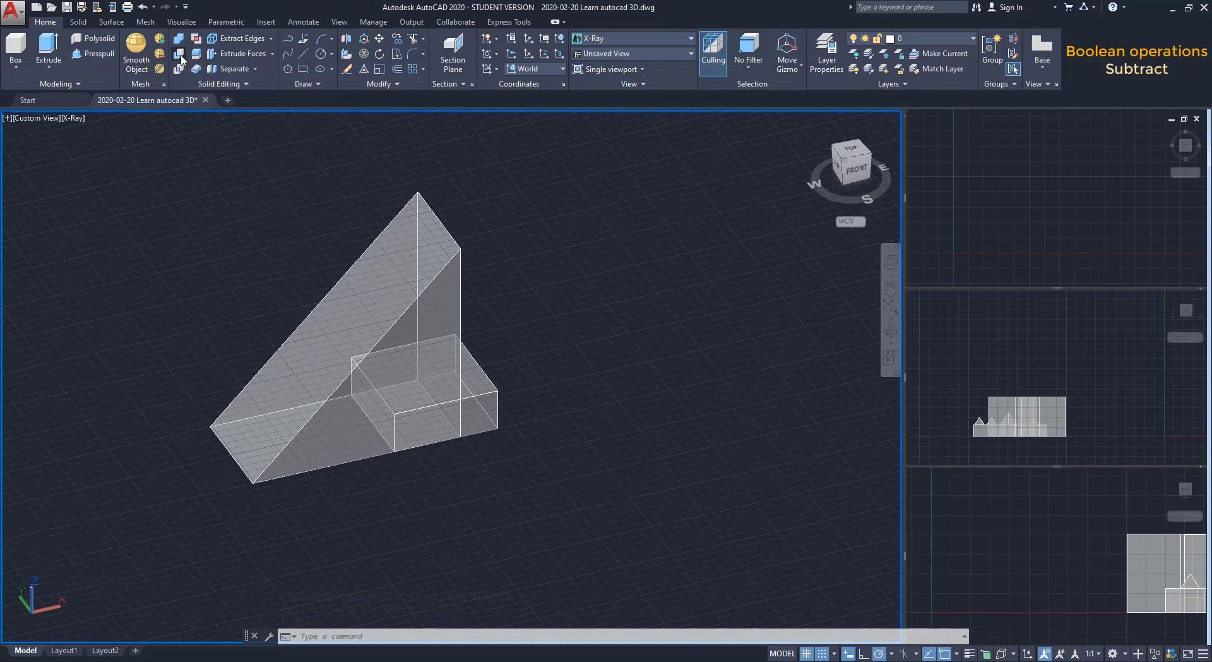
click(351, 268)
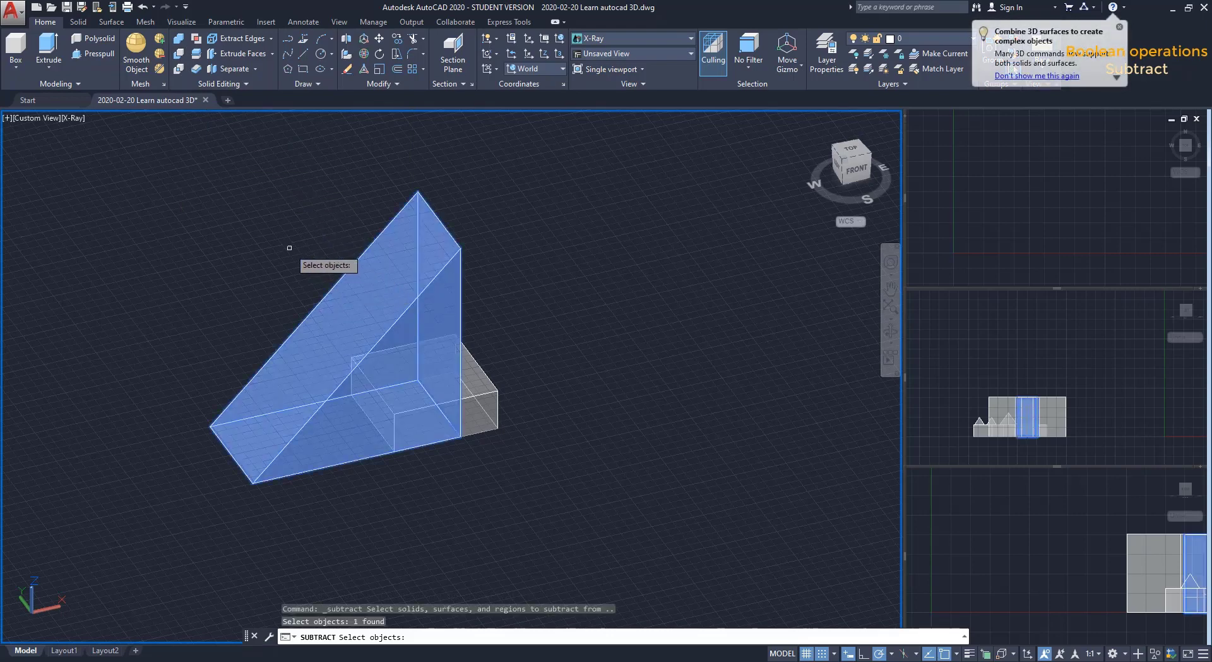
key(Return)
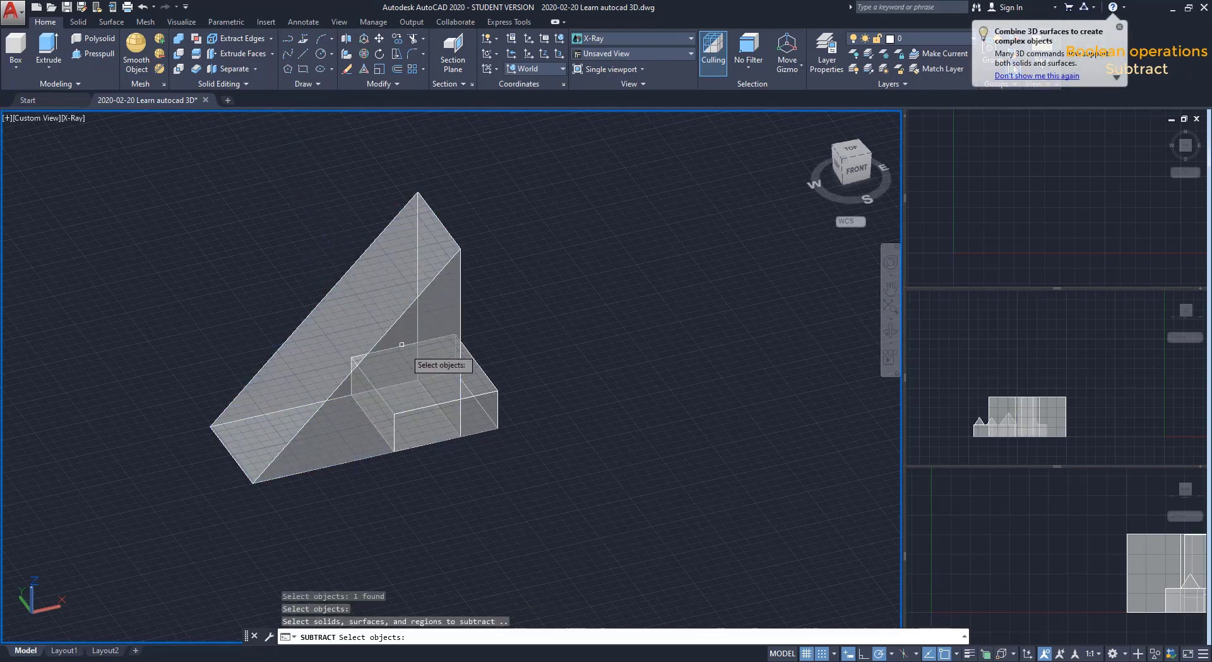
click(478, 393)
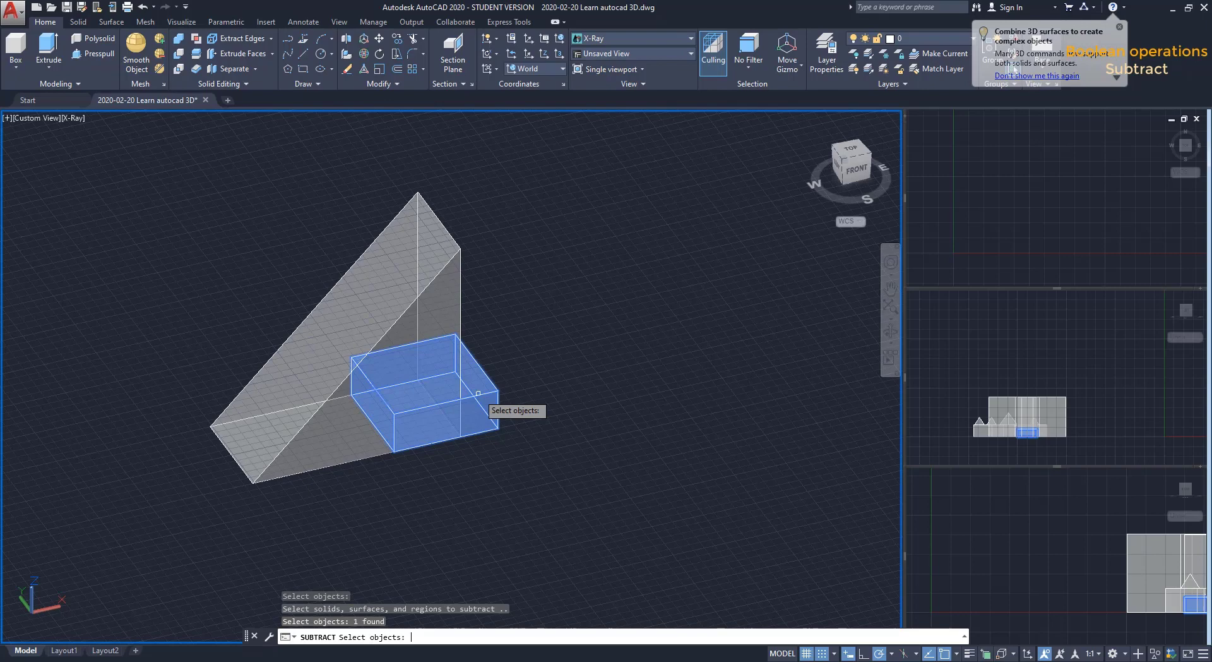
key(Return)
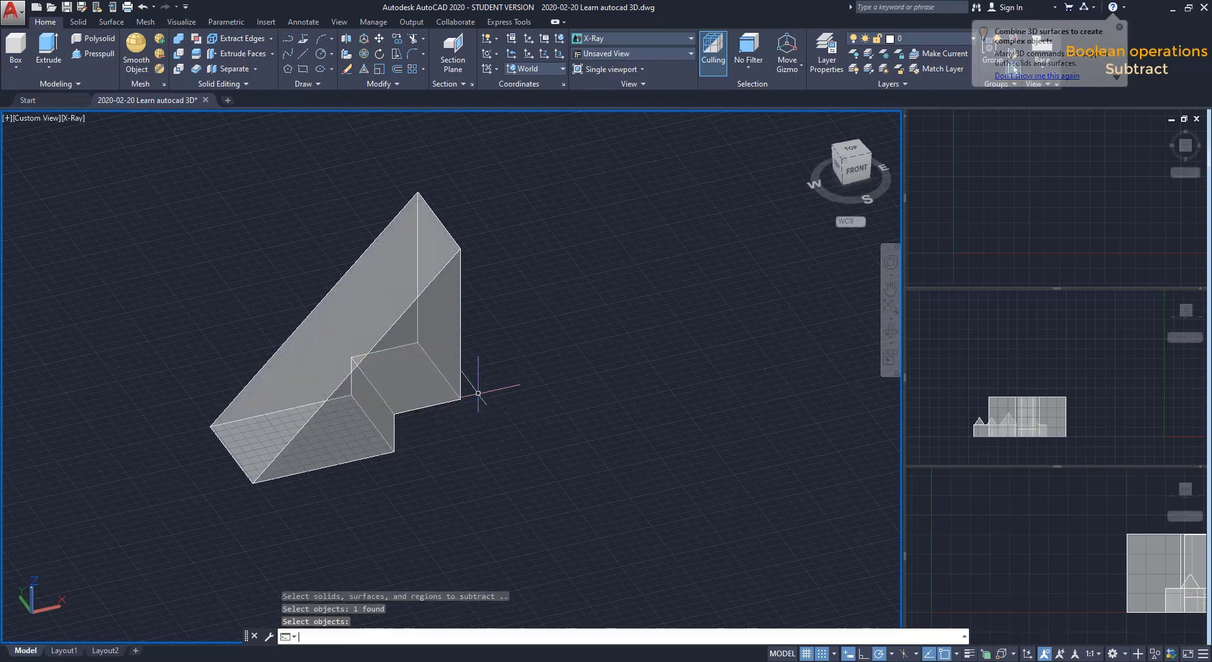
shift+middle_drag(336, 338, 425, 326)
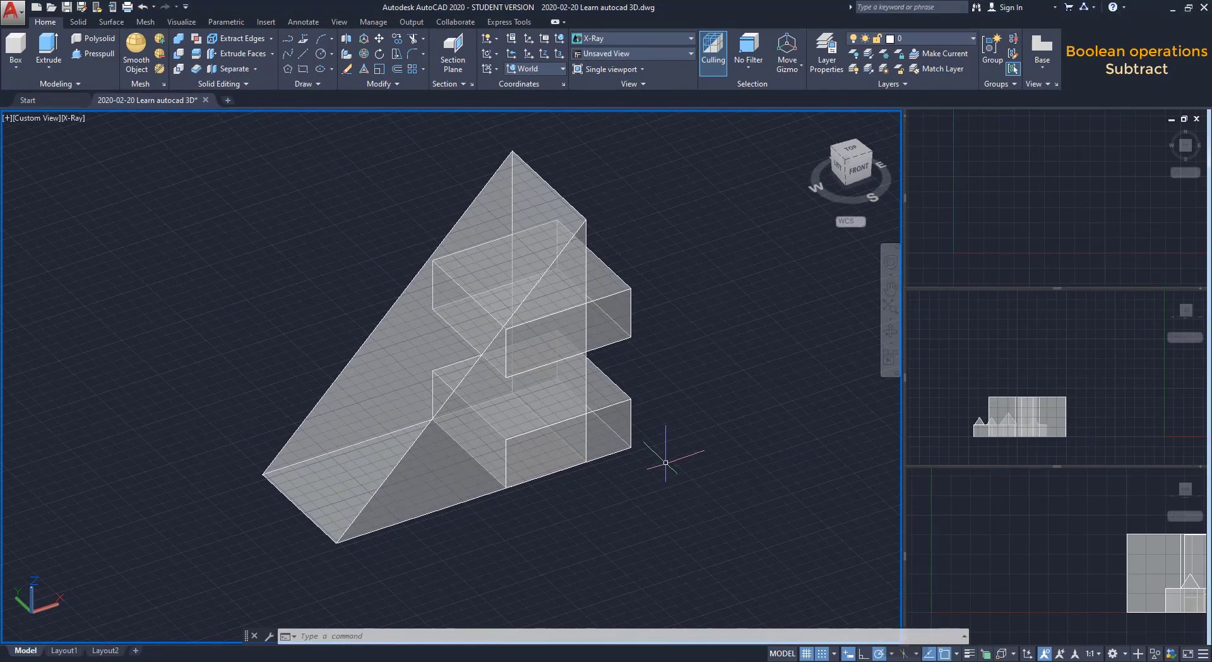
Subtract the upper and lower boxes from the larger wedge and orbit to inspect the cavities
click(179, 57)
click(372, 326)
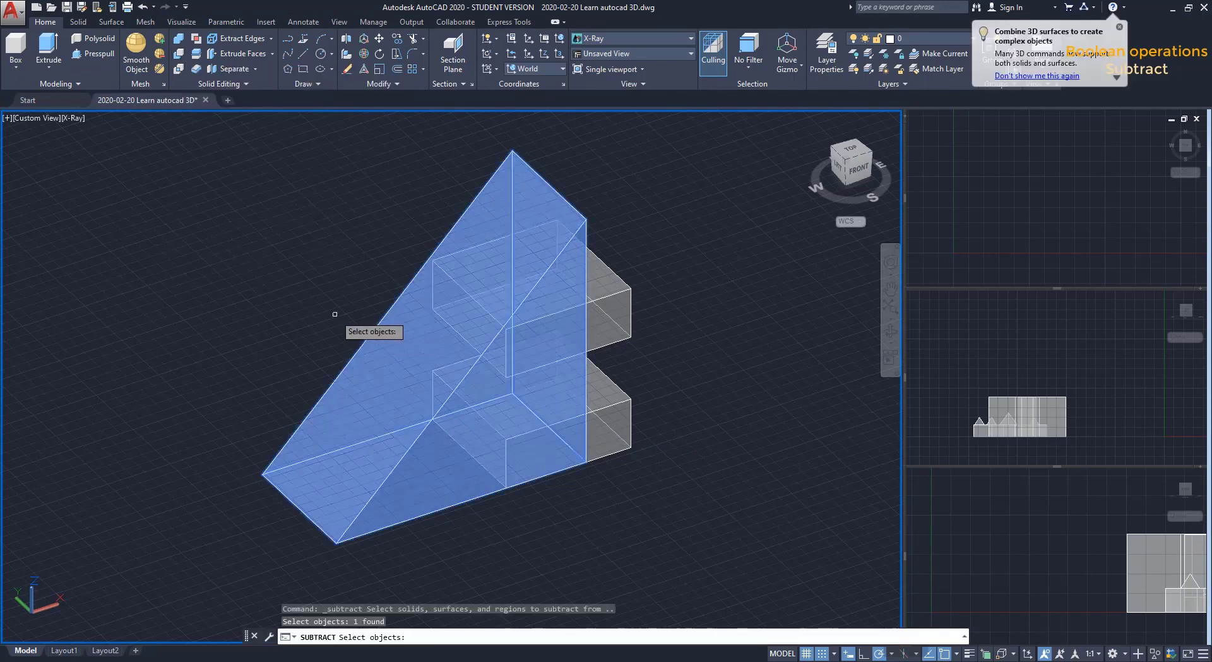
key(Return)
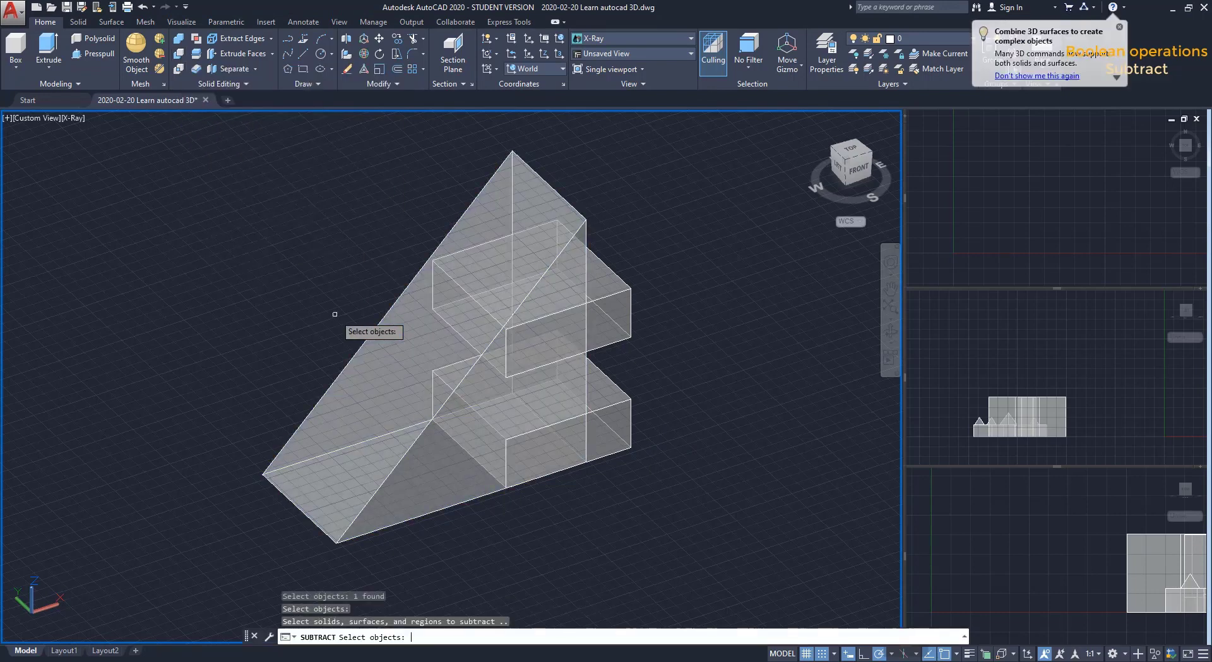
click(607, 294)
click(634, 393)
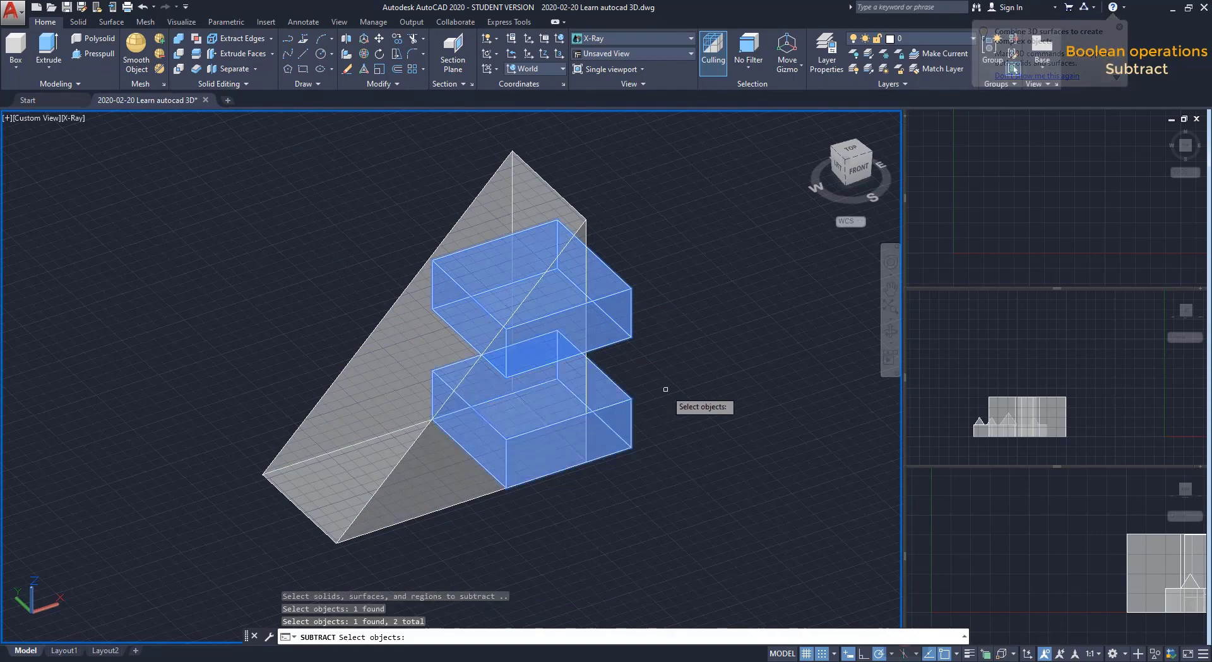
key(Return)
shift+middle_drag(736, 341, 549, 344)
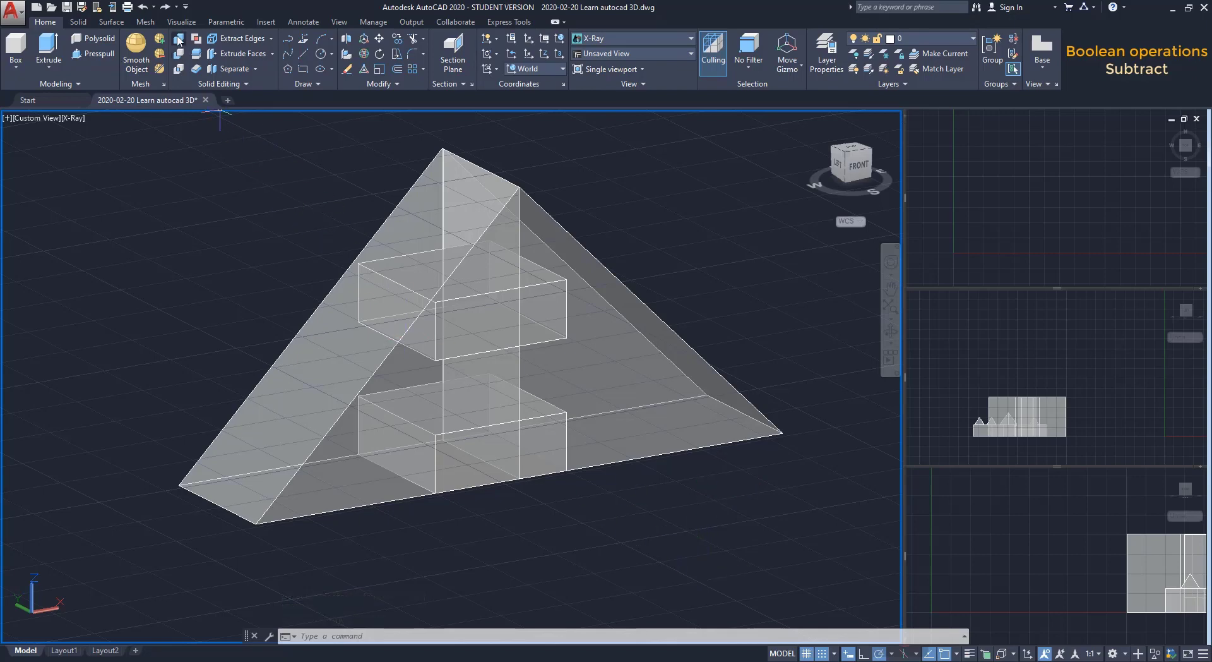
Union the left and right halves into one pyramid solid
click(178, 40)
click(303, 330)
click(652, 401)
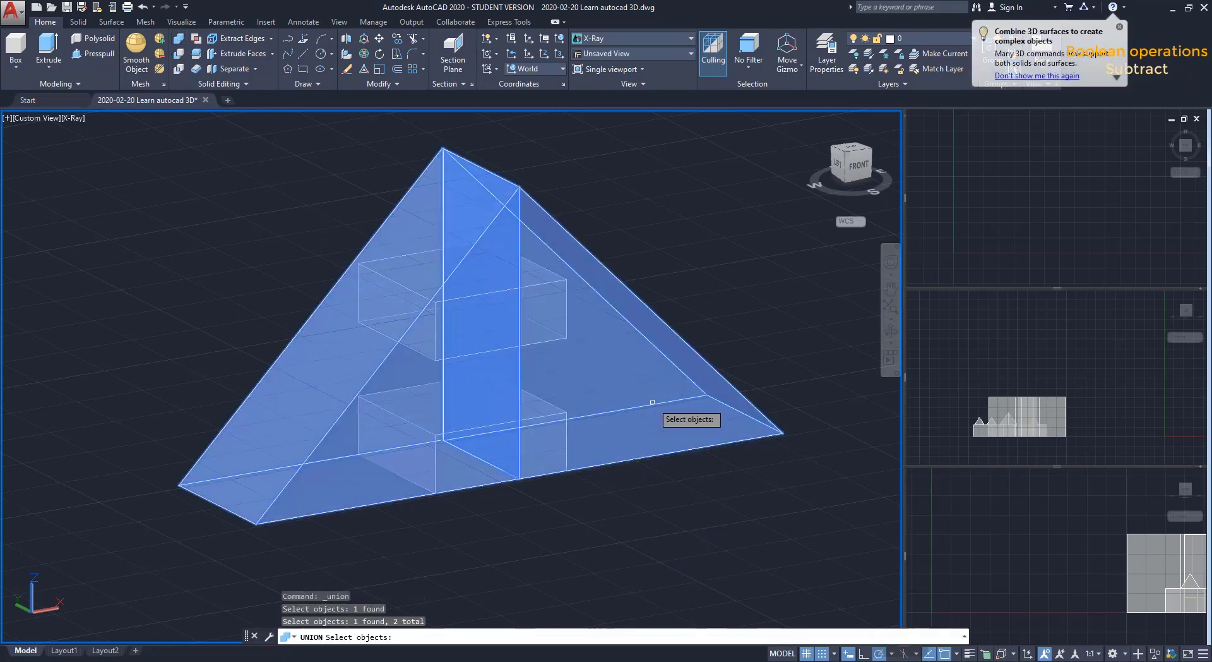
key(Return)
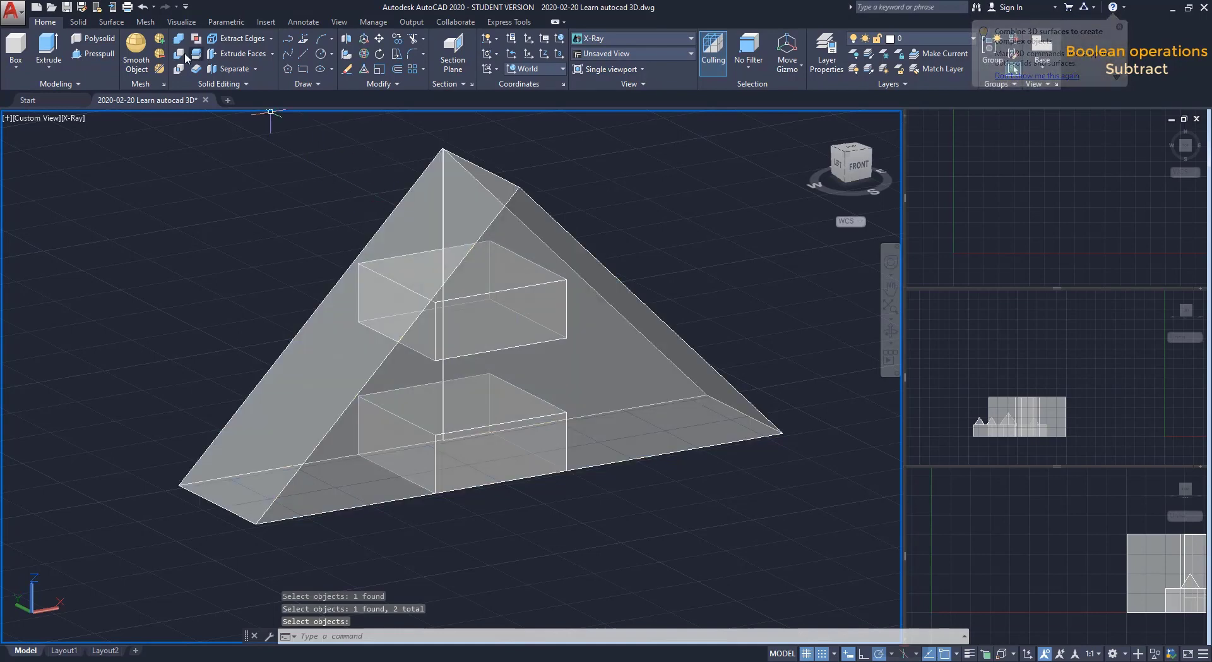
Subtract the lower and upper boxes from the pyramid
click(178, 54)
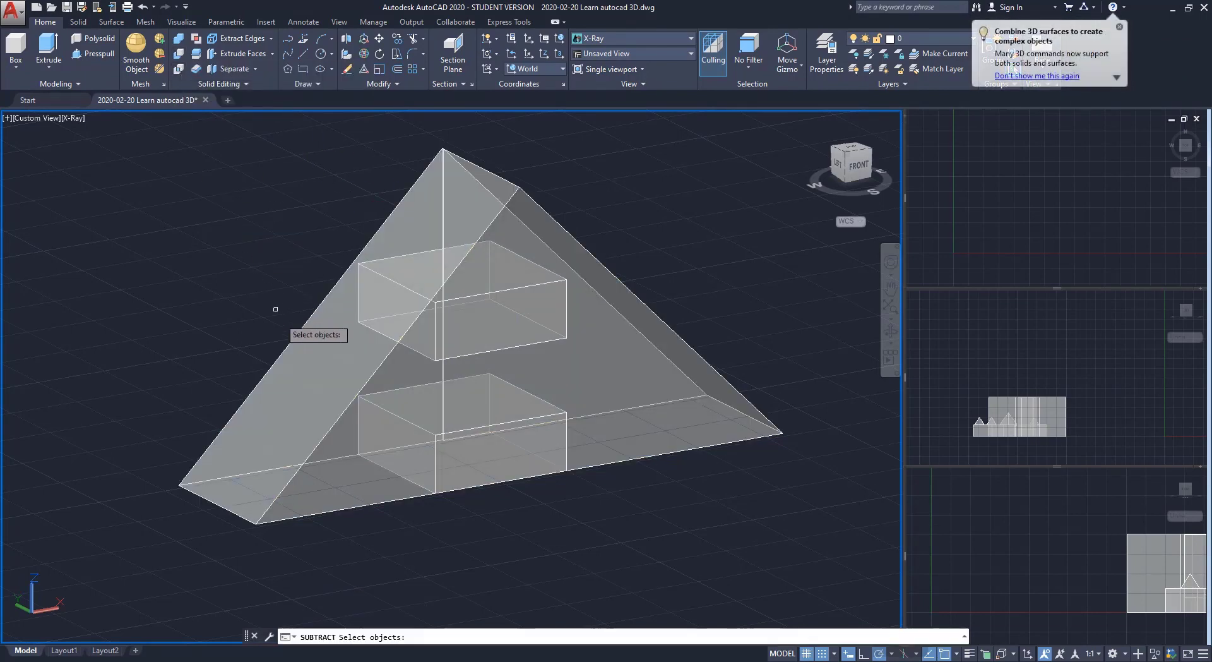
click(298, 344)
key(Return)
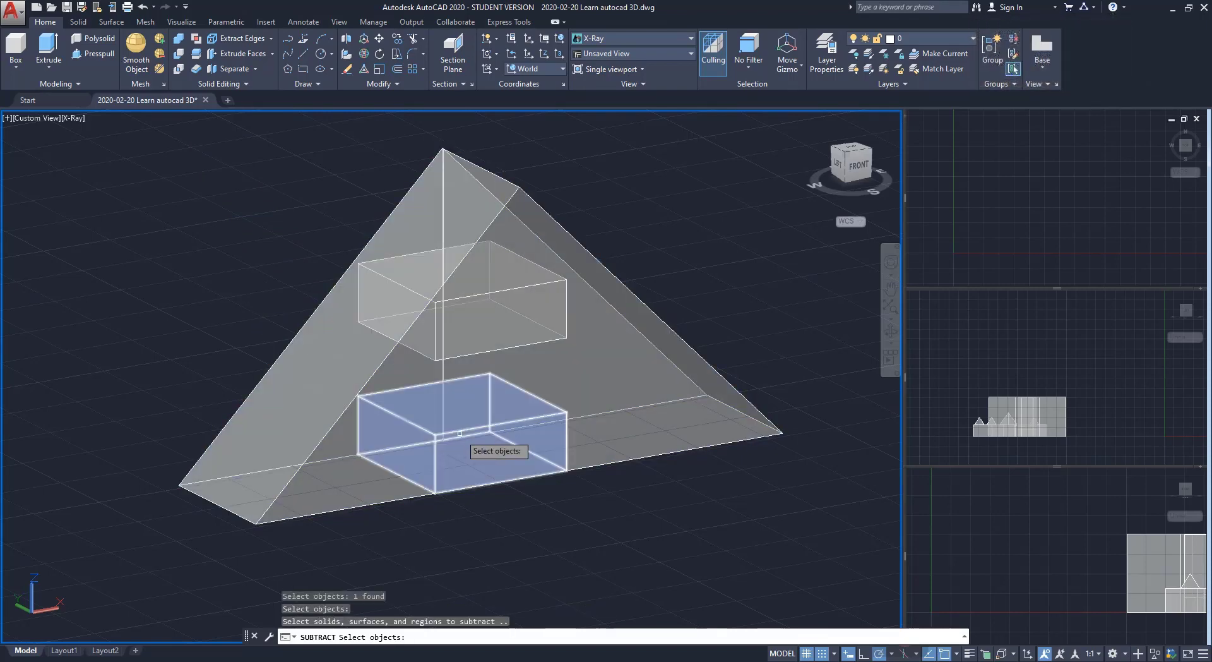
click(458, 433)
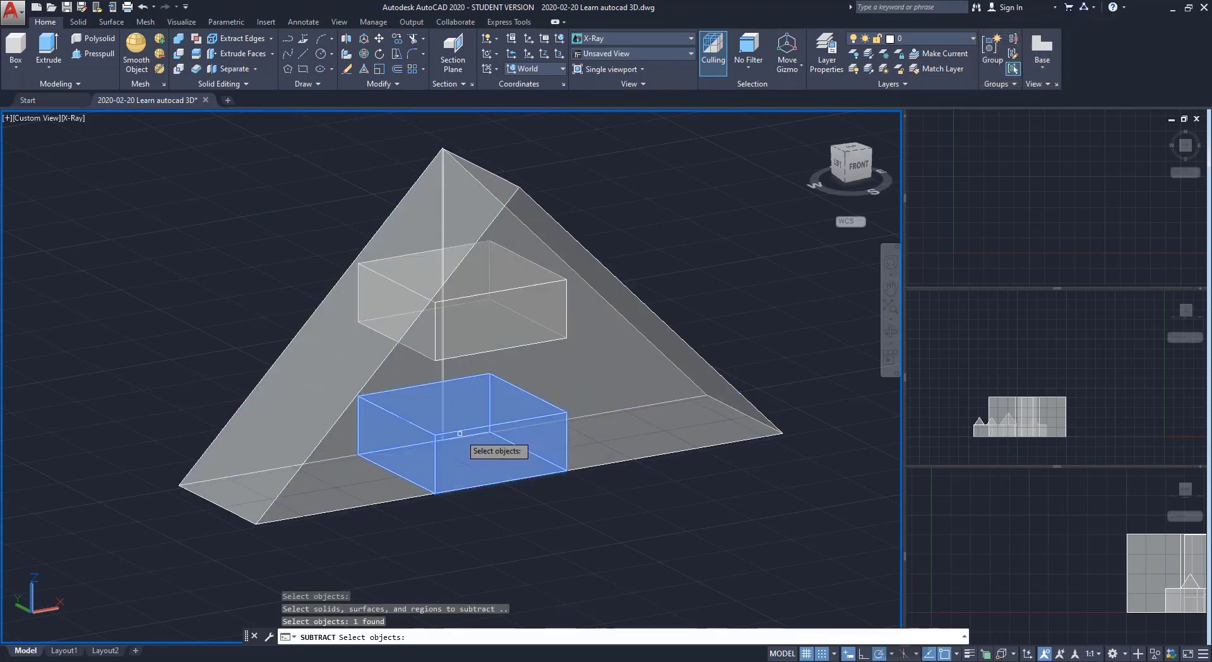
click(478, 352)
key(Return)
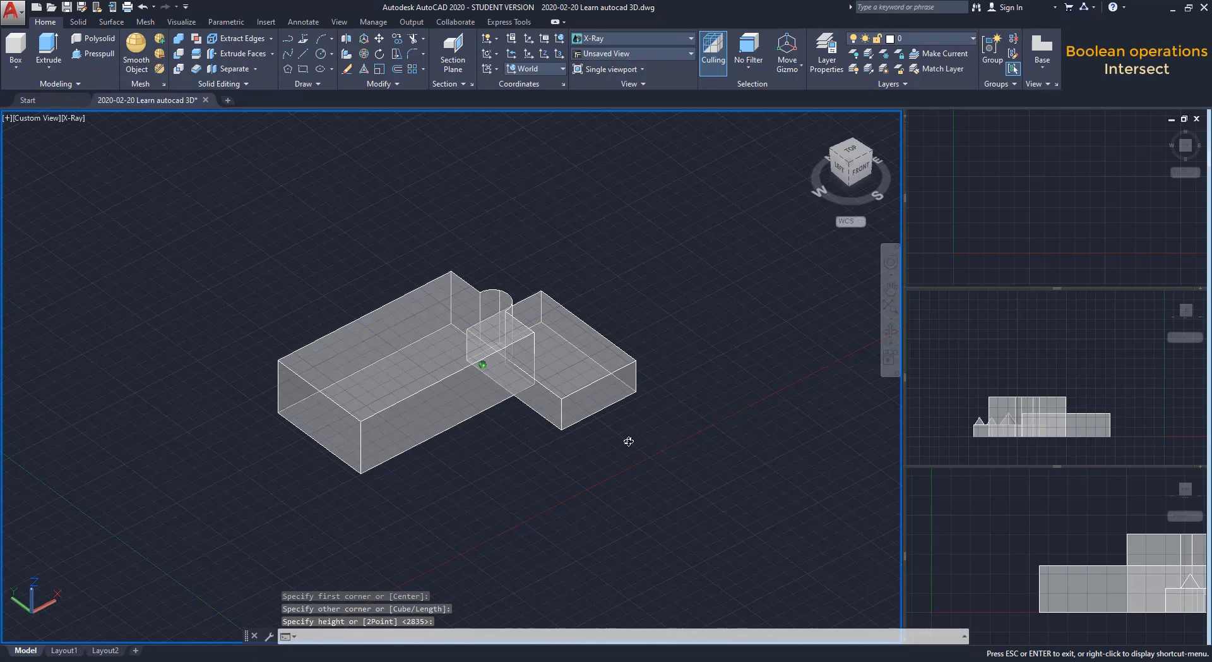
Intersect the long solid with the cylinder and the right box, keeping only their overlap
shift+middle_drag(625, 438, 597, 451)
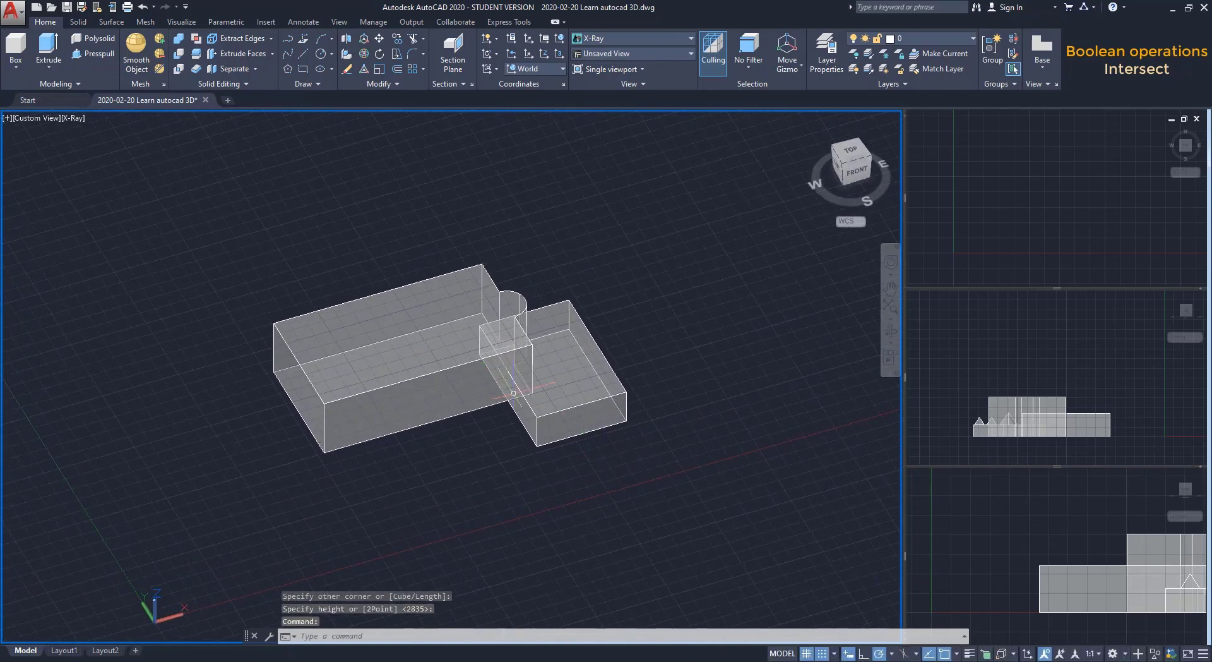
click(178, 70)
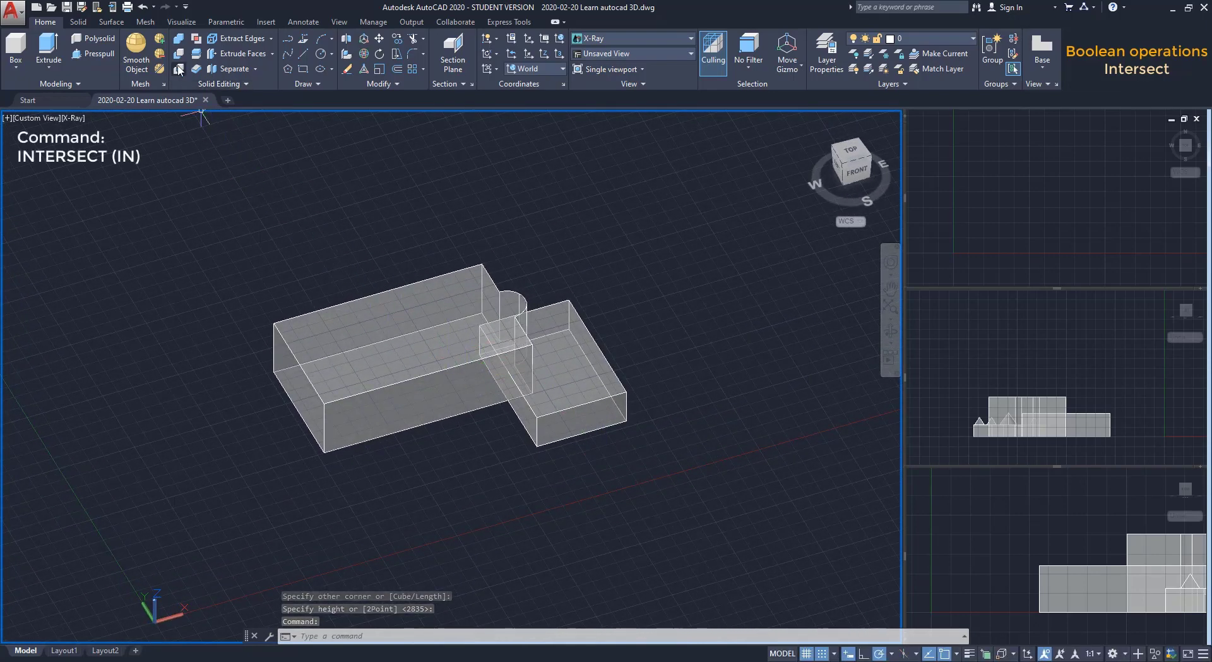
click(178, 70)
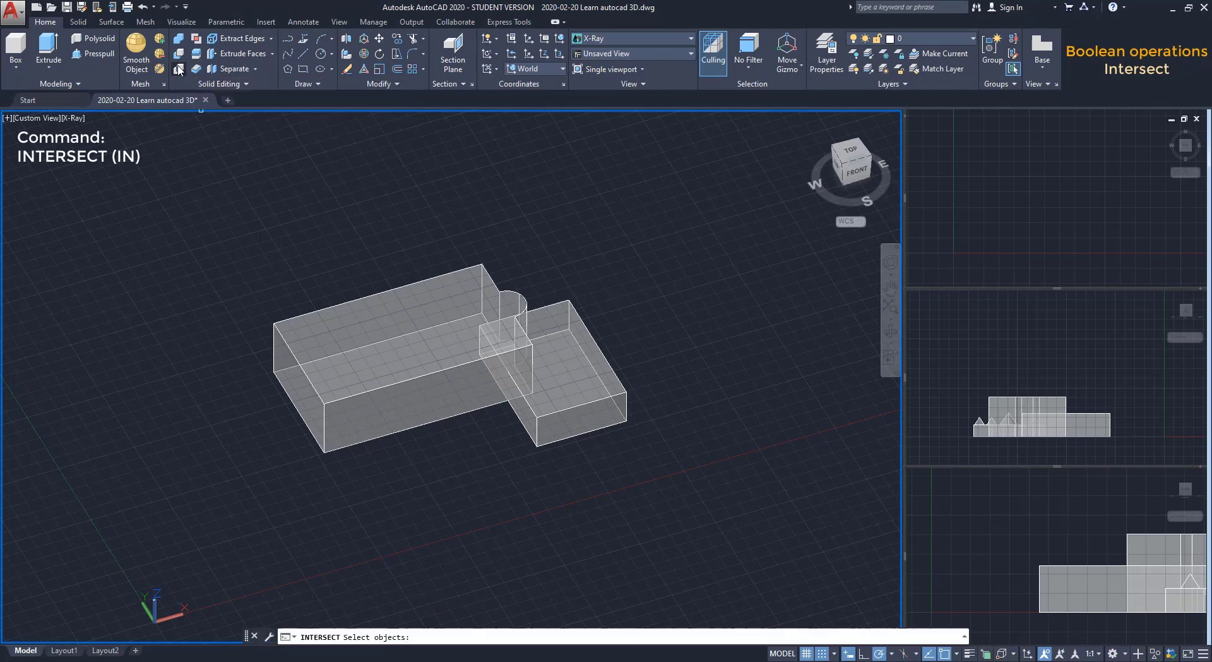
click(358, 310)
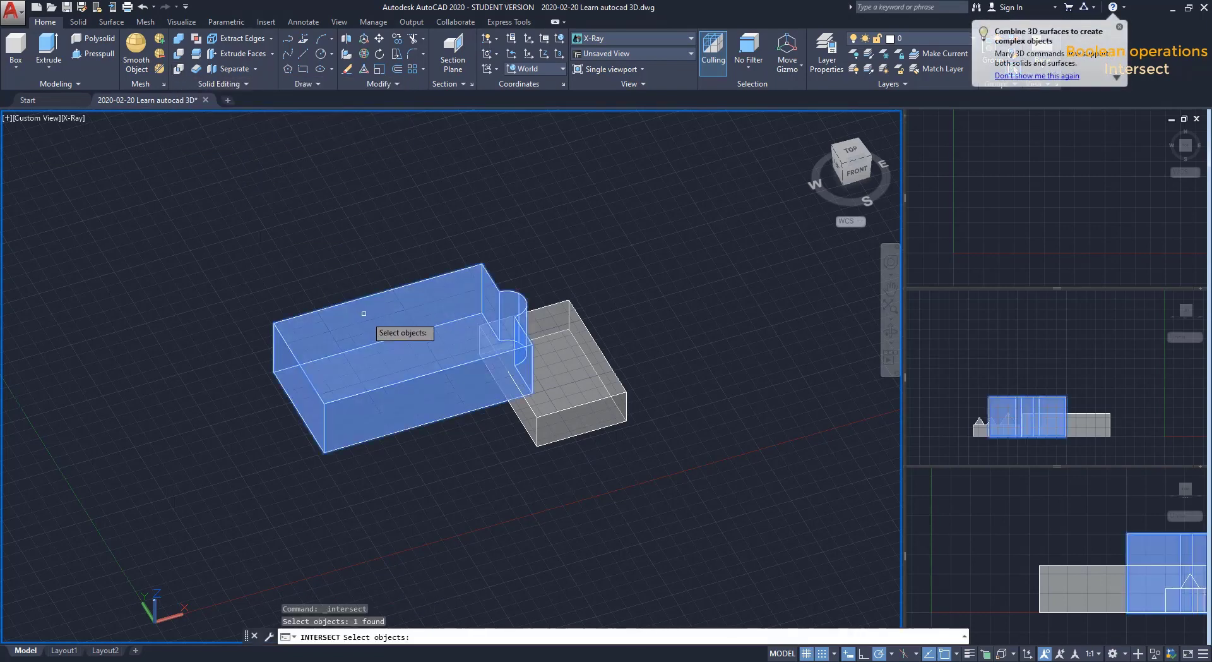
click(562, 384)
key(Return)
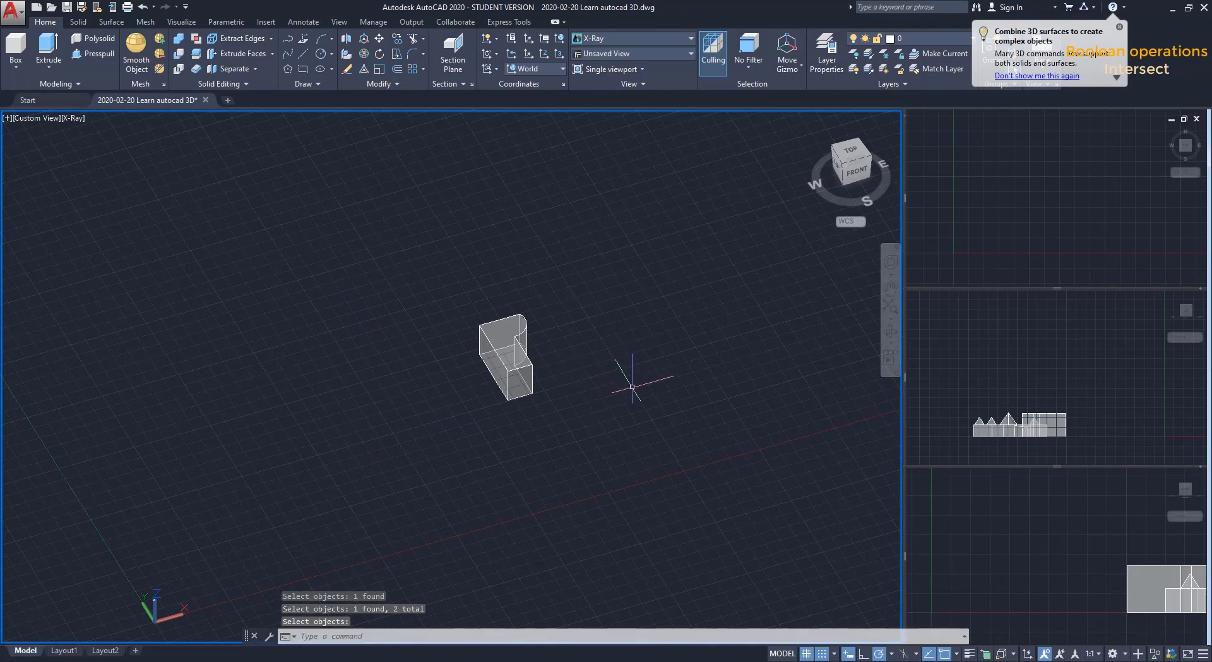
shift+middle_drag(628, 381, 660, 372)
key(ctrl+z)
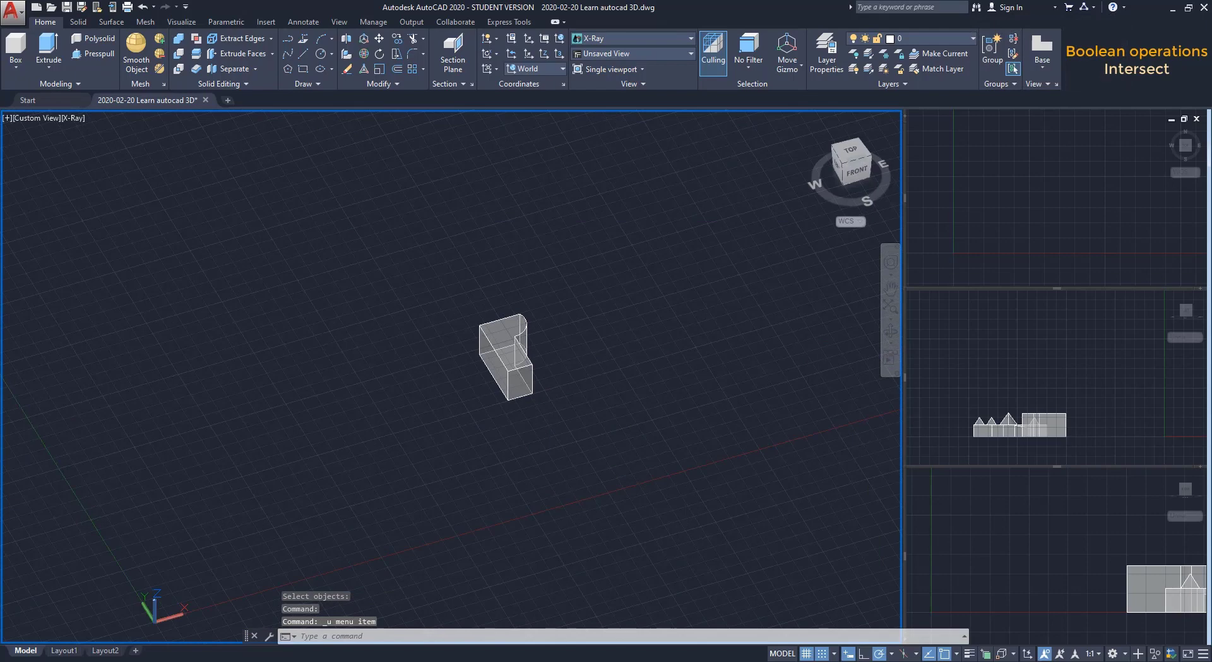
Extrude the line into a flat surface with EXT
key(ctrl+z)
text(ext)
key(Return)
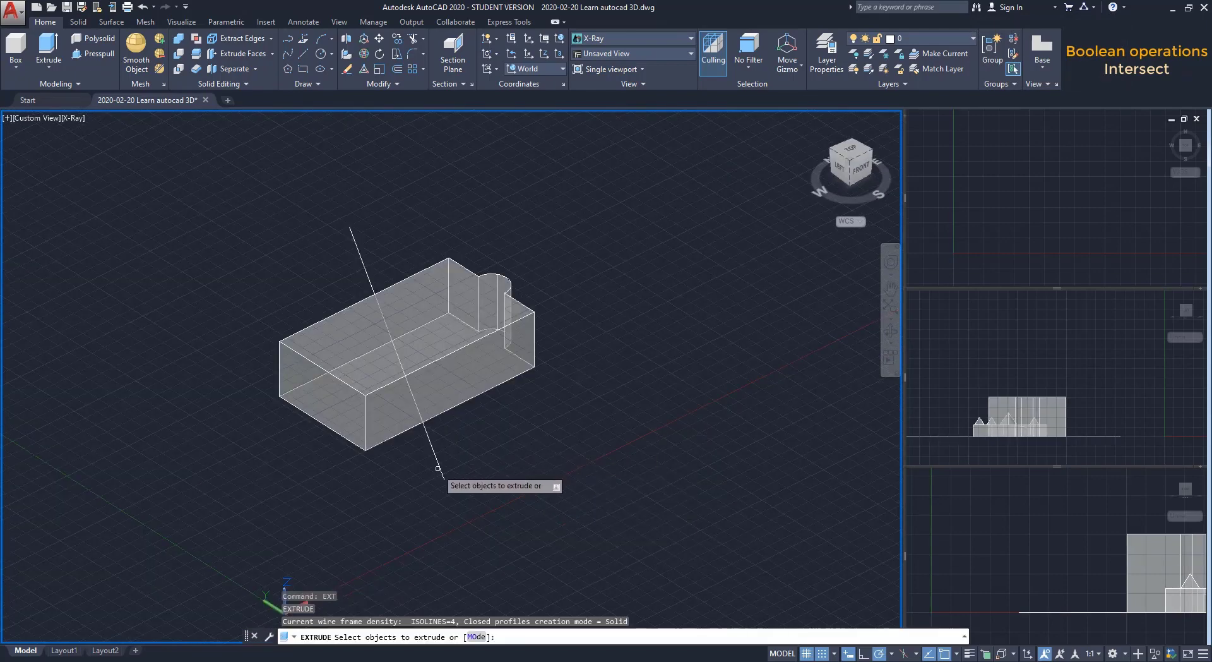
click(442, 464)
key(Return)
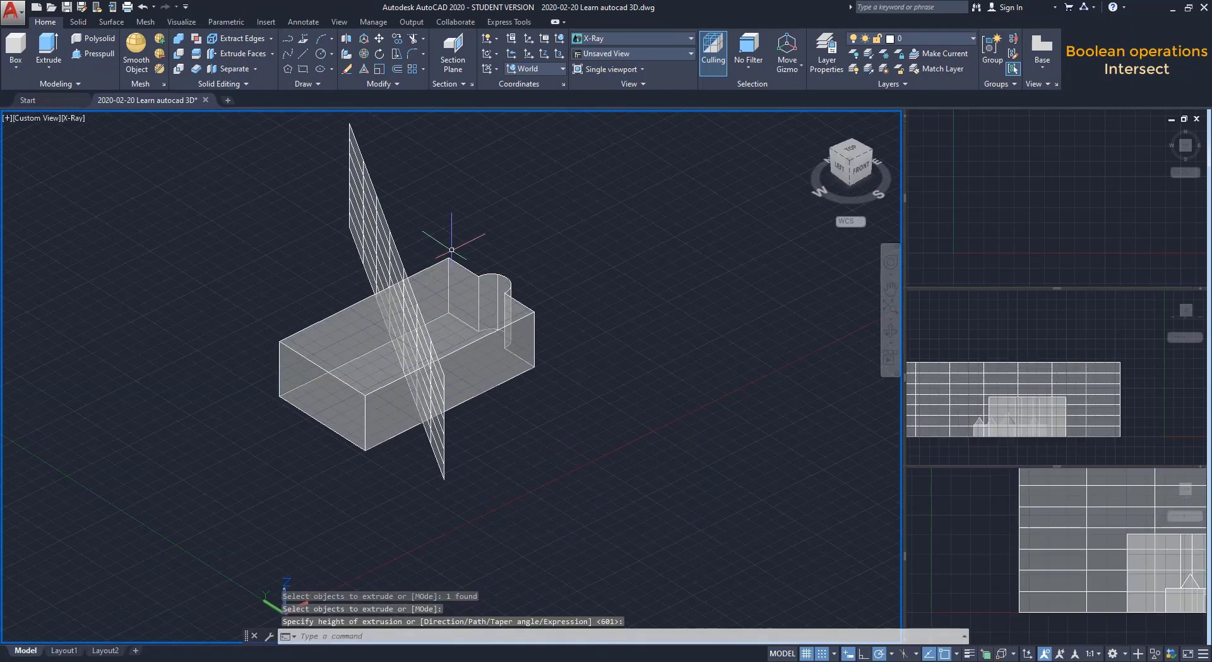
shift+middle_drag(618, 386, 593, 428)
key(Return)
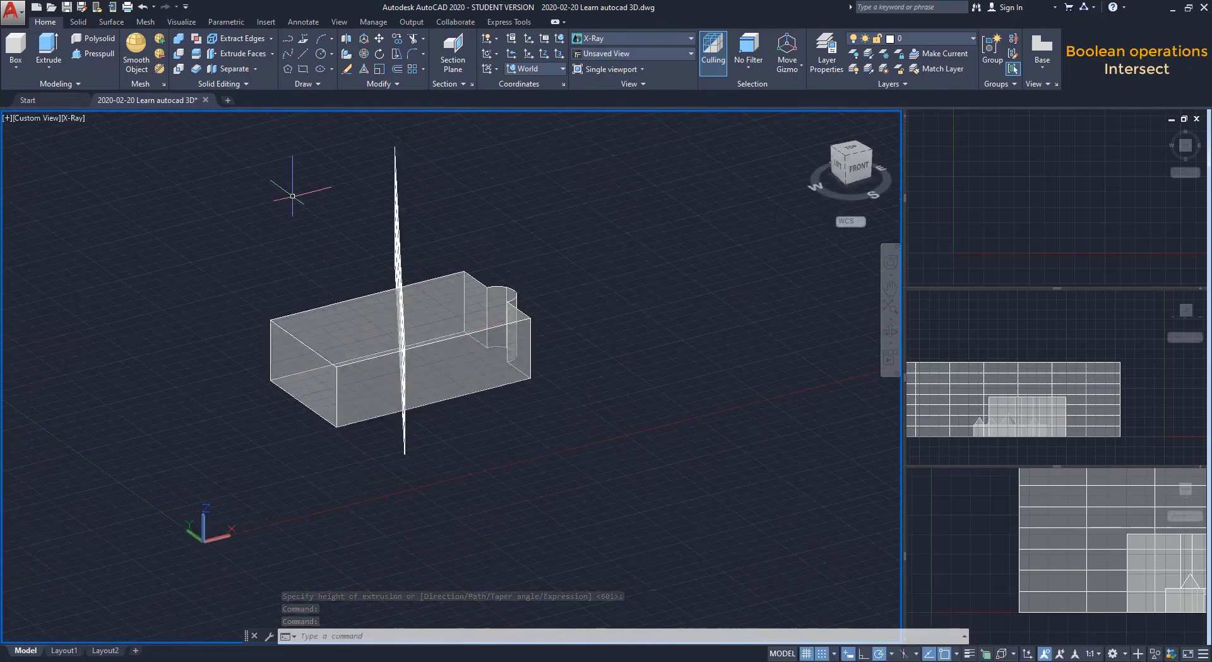
Intersect the box with the surface, then erase the leftover long line
click(179, 70)
click(387, 359)
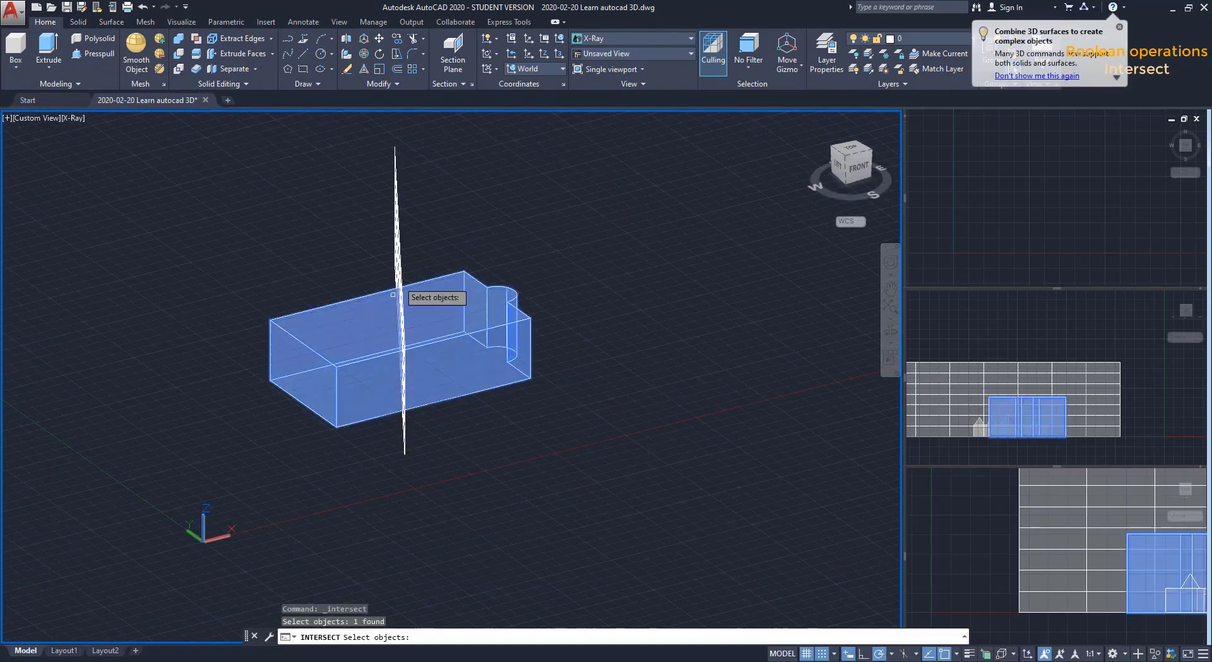
shift+middle_drag(547, 472, 568, 469)
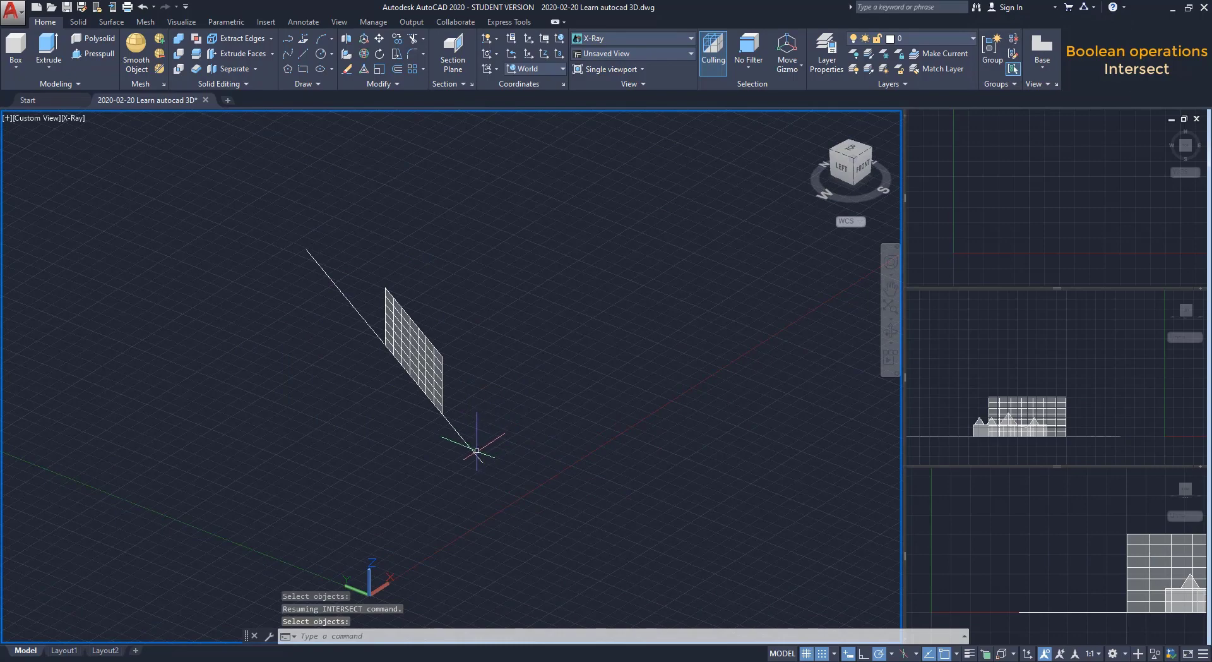
key(Return)
click(476, 451)
key(Delete)
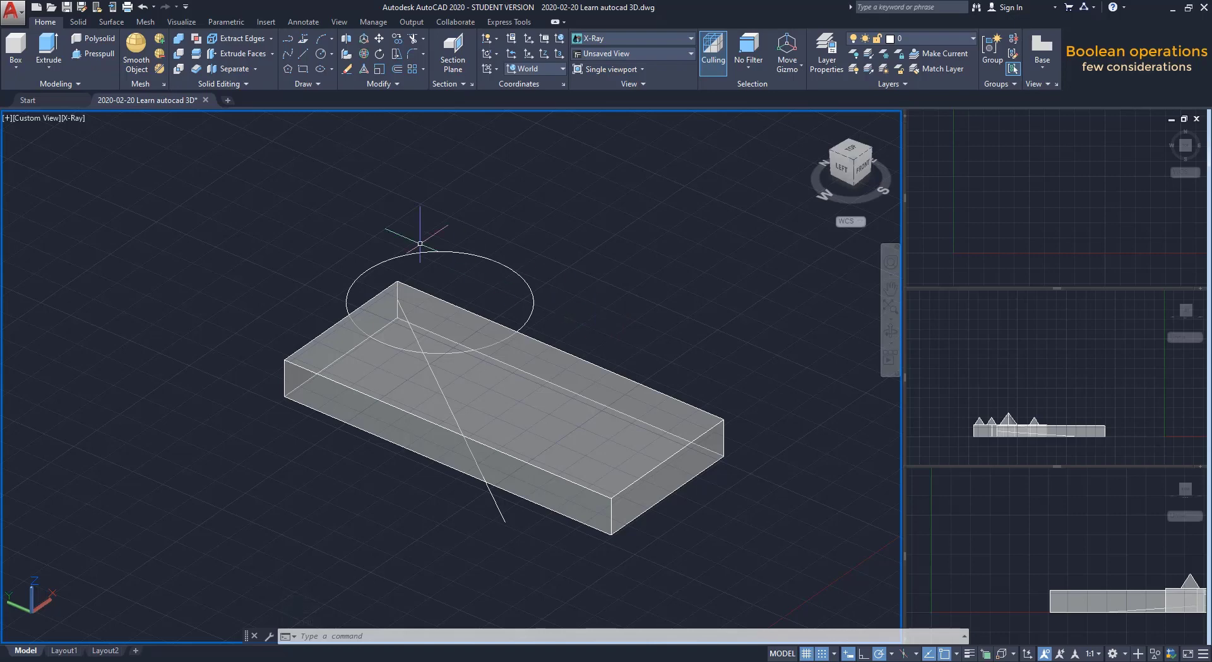
Attempt to union the box, circle and line selected with a crossing window
click(178, 38)
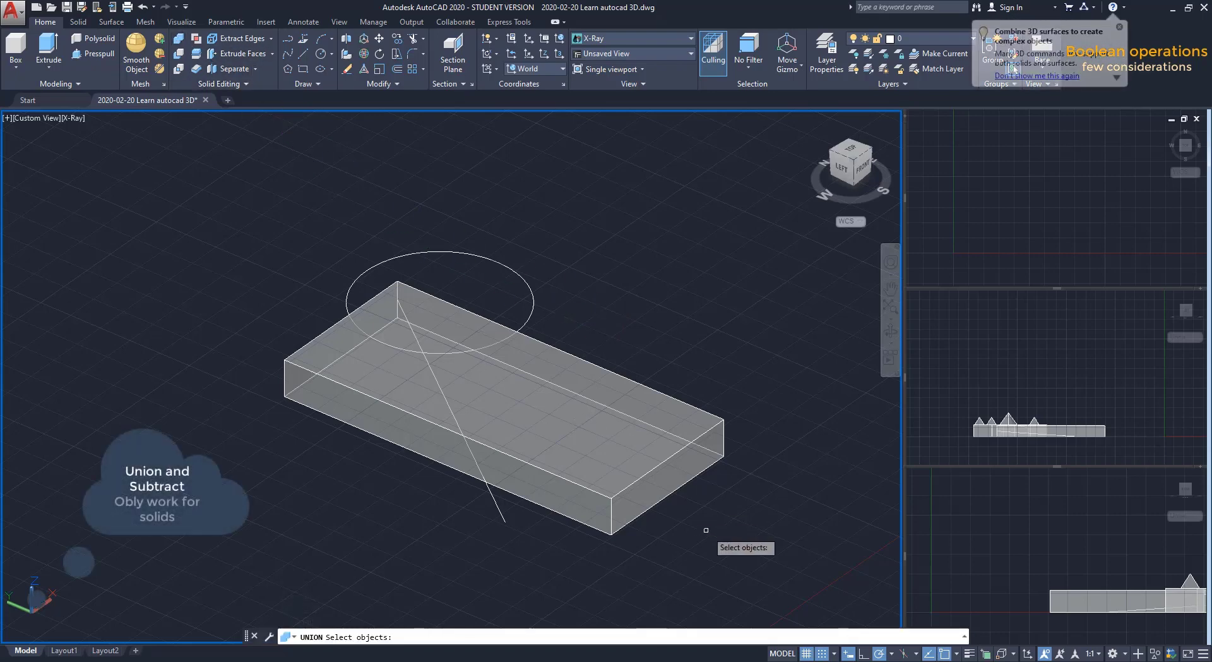
click(737, 548)
click(240, 219)
key(Return)
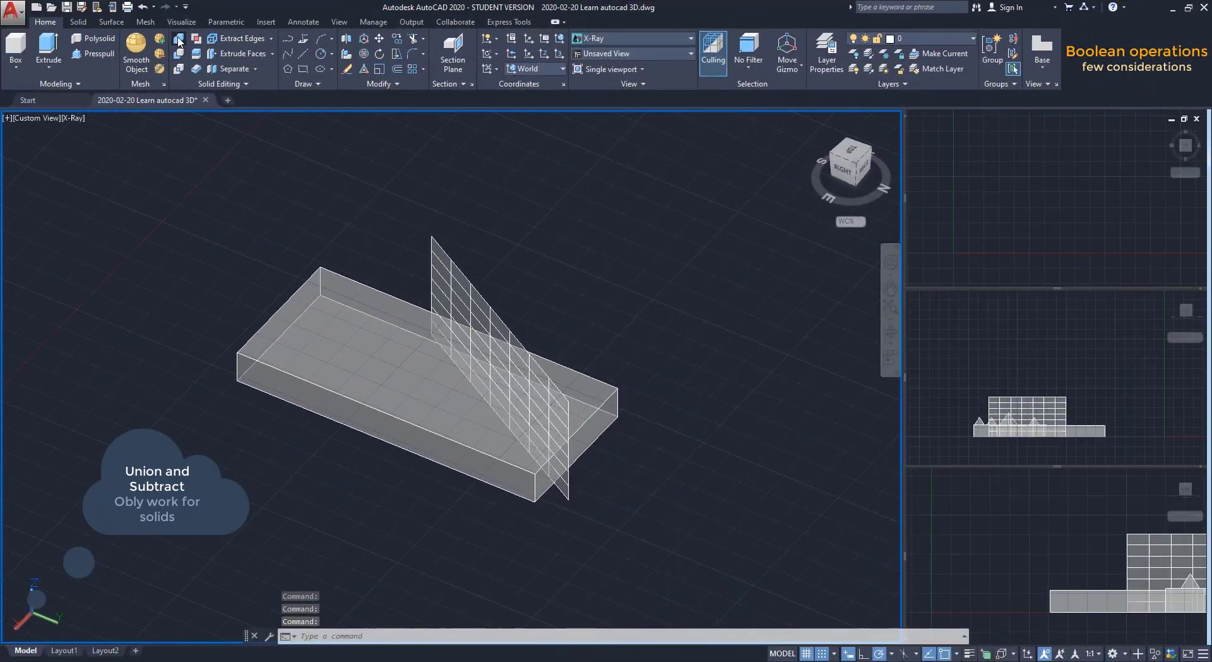
Attempt to union the box with the gridded surface
click(179, 41)
click(332, 334)
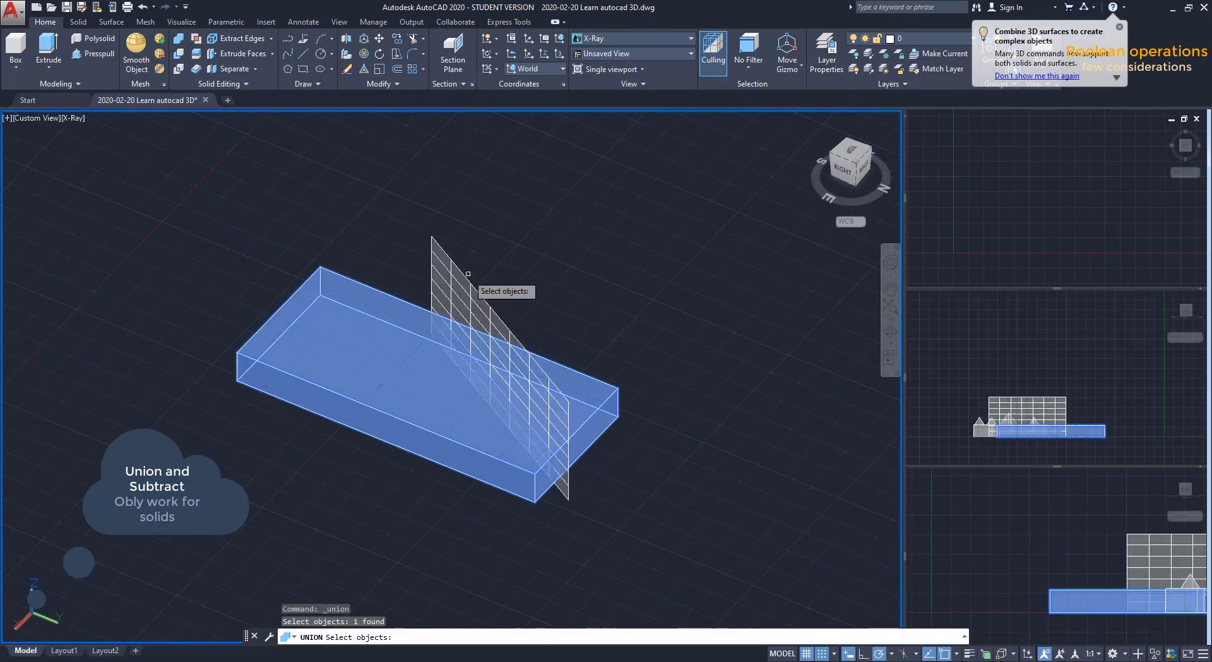
click(467, 273)
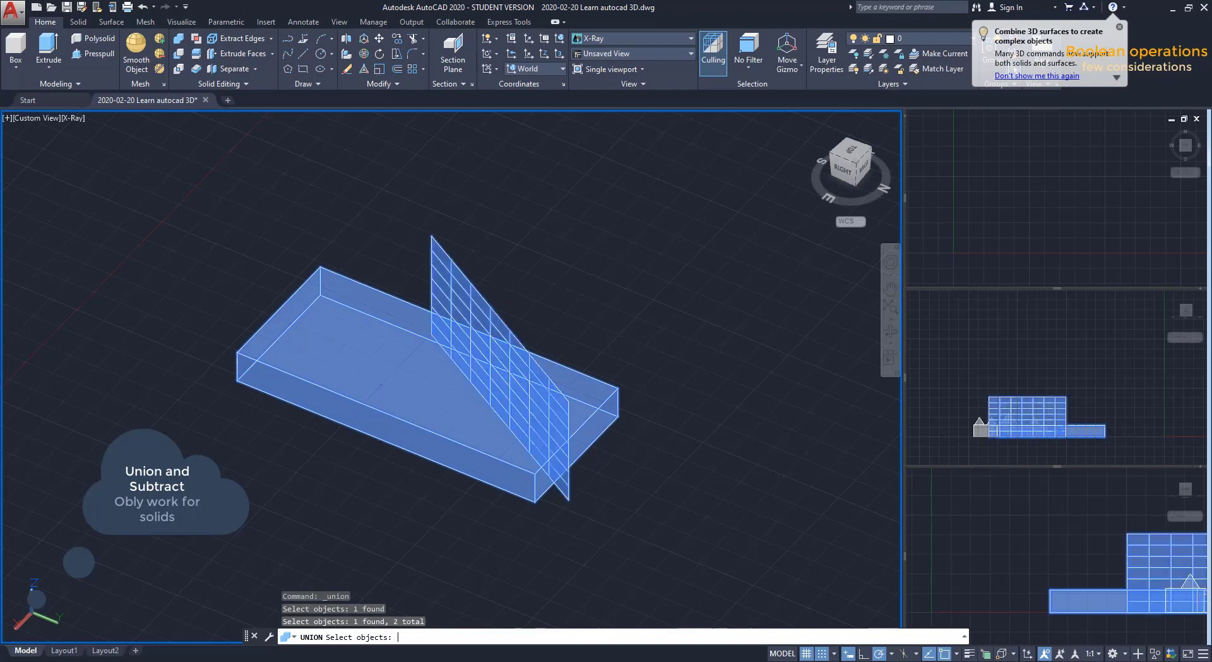
key(Return)
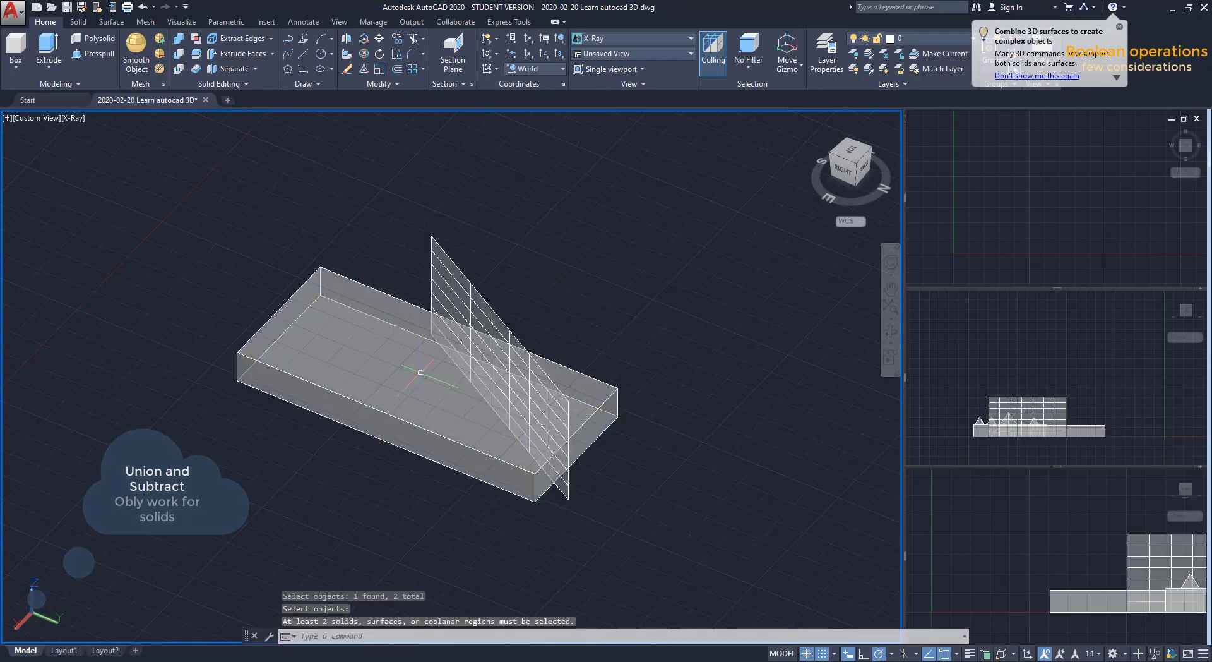